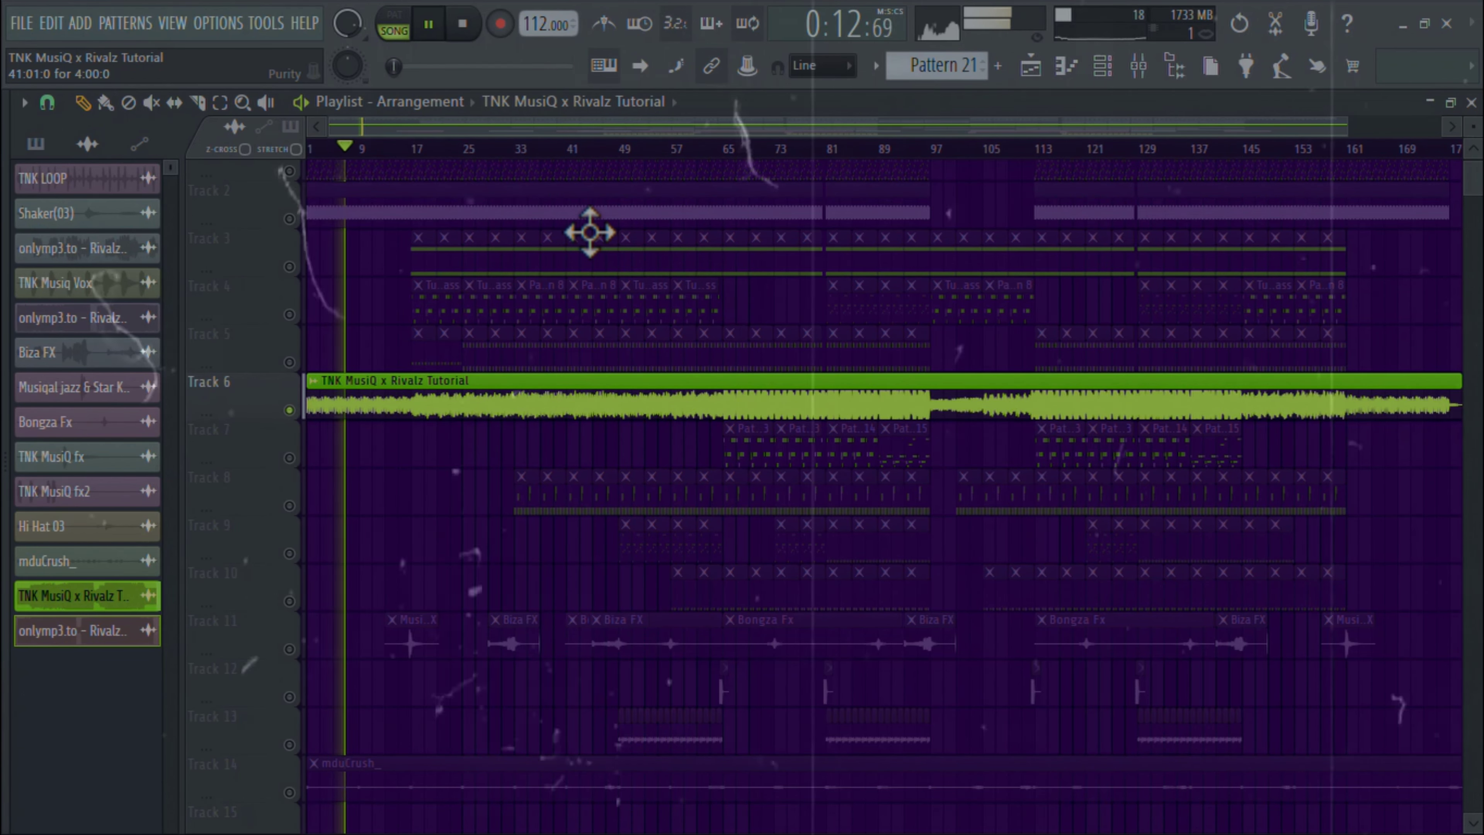
Open the first Pattern 1 clip on Track 1 and examine the four bars of TNK LOOP #2 slice notes
left_click_drag(1470, 192, 1470, 186)
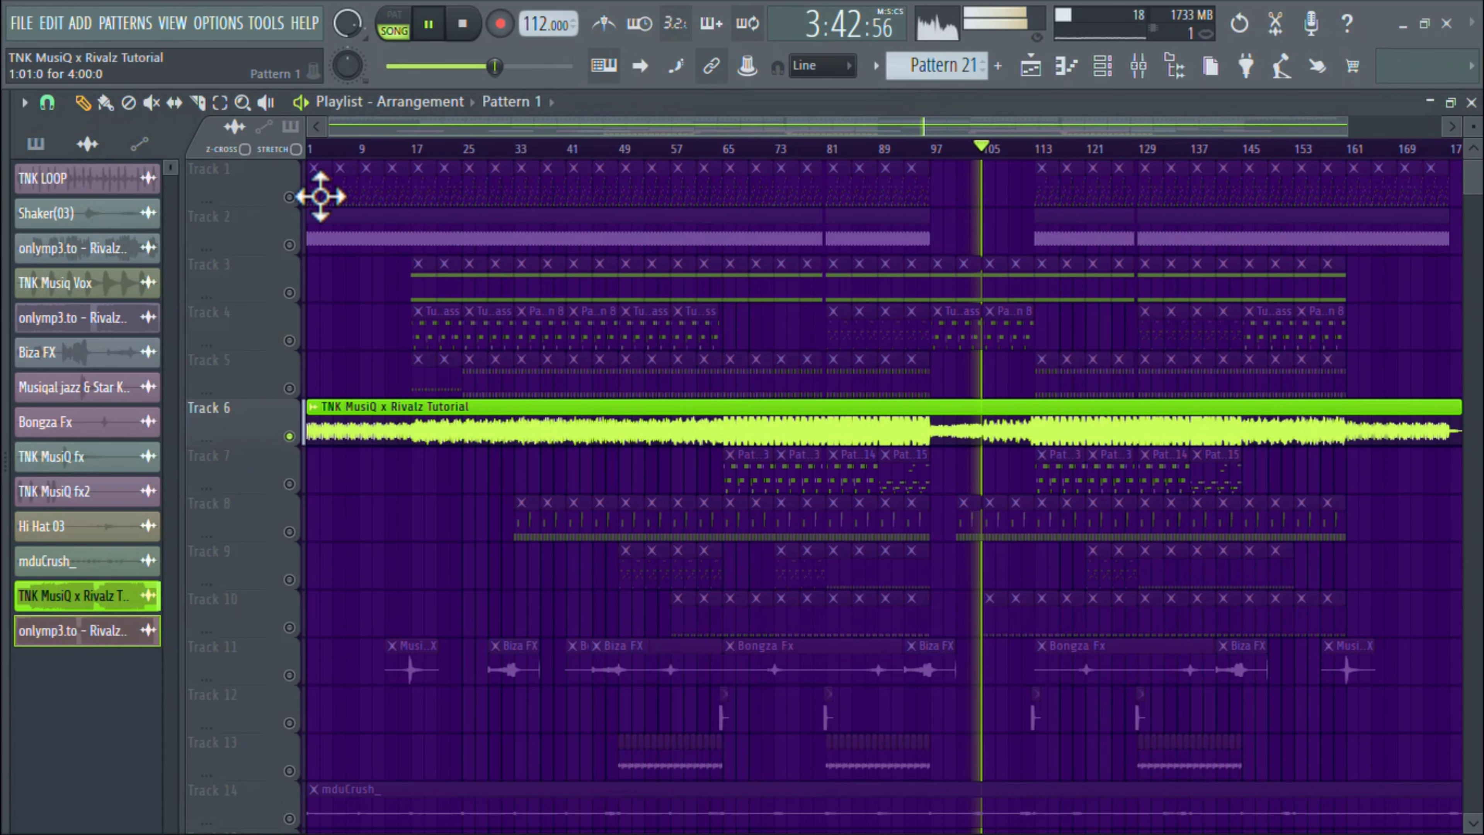
double_click(320, 196)
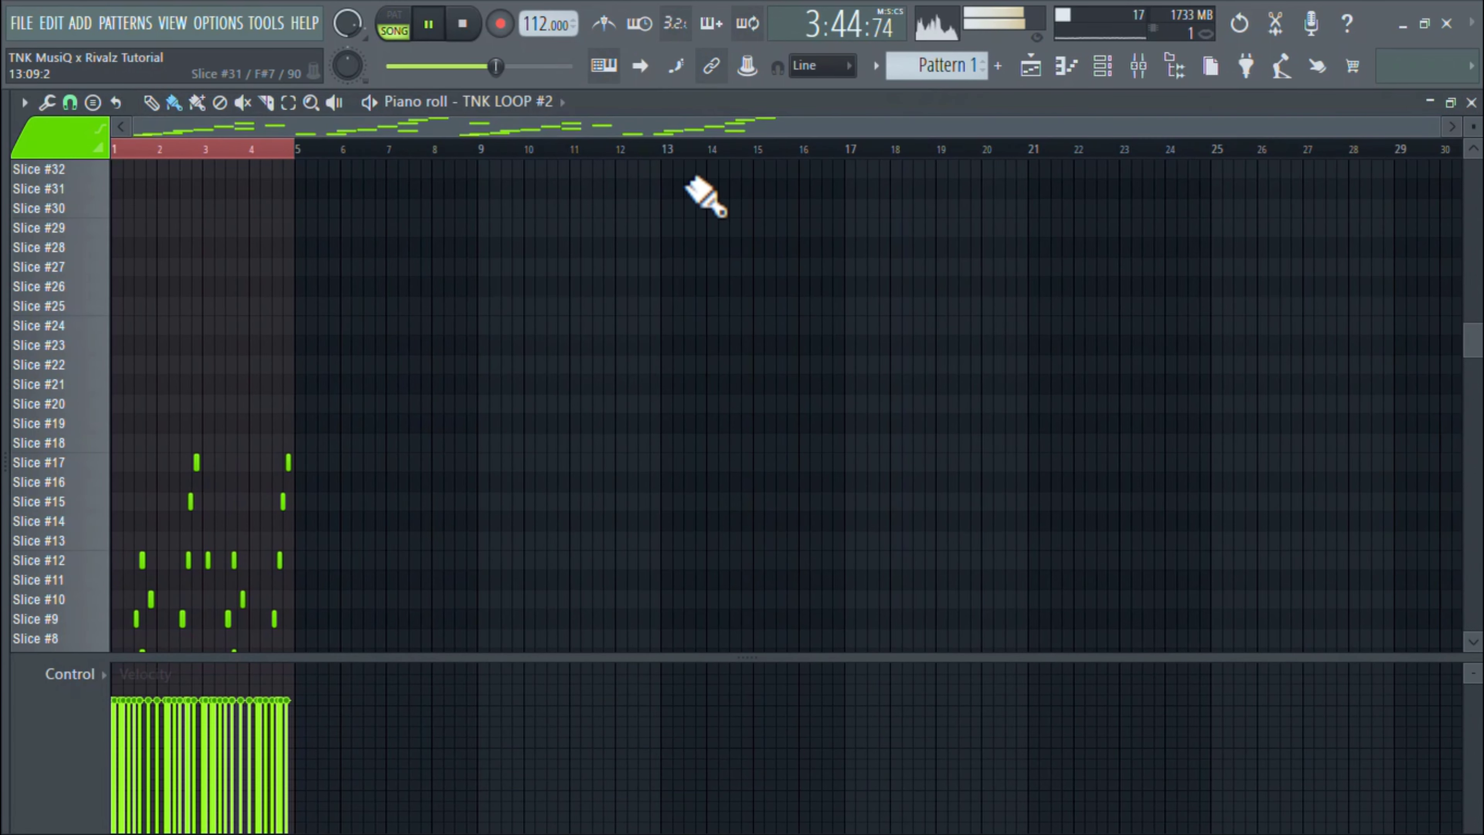
left_click_drag(1437, 125, 781, 138)
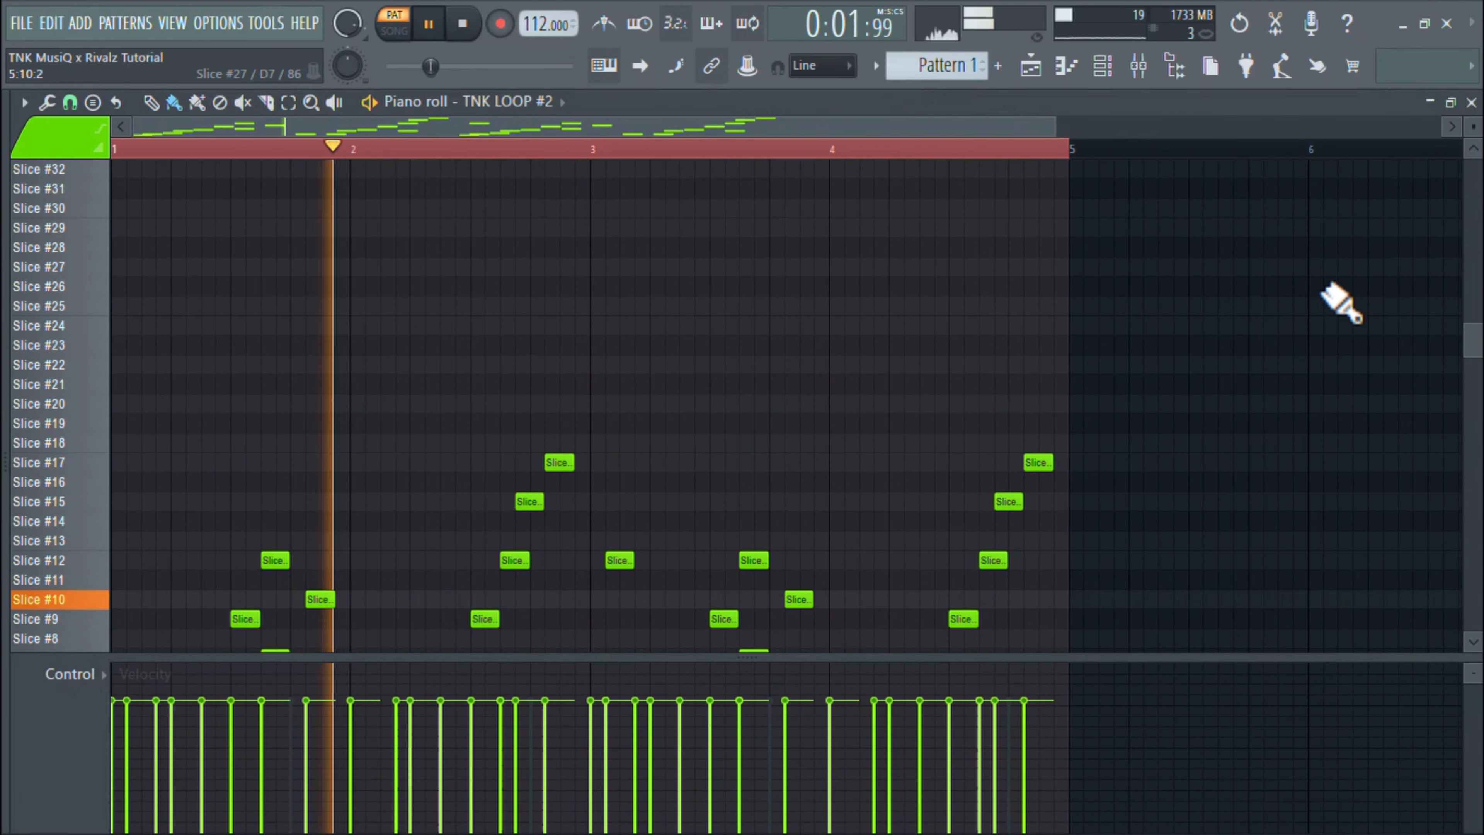
left_click_drag(1472, 340, 1476, 381)
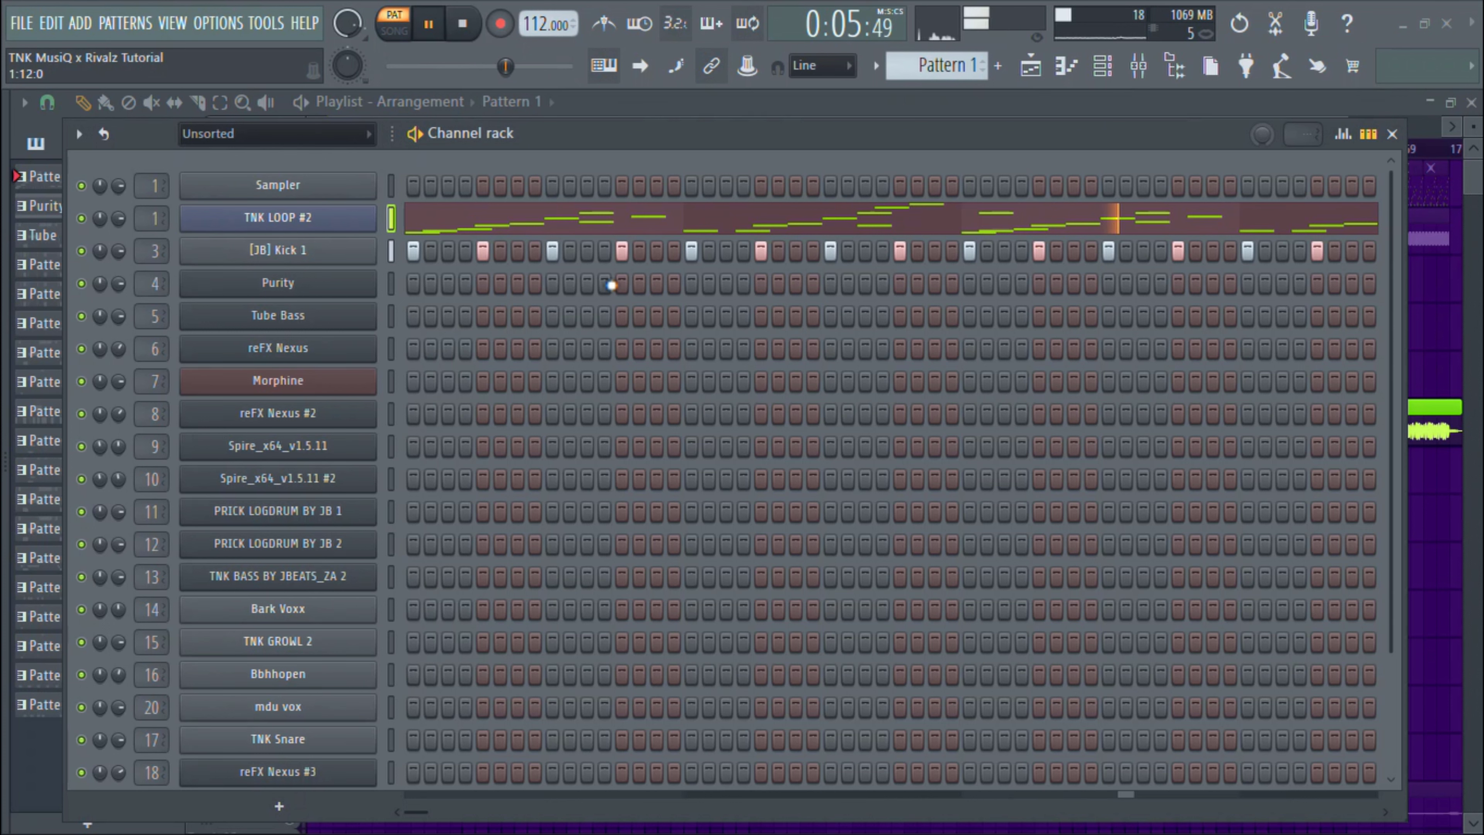
Inspect the [JB] Kick 1 and TNK LOOP #2 channels of Pattern 1, and reopen the loop's piano roll
left_click(327, 250)
left_click(762, 345)
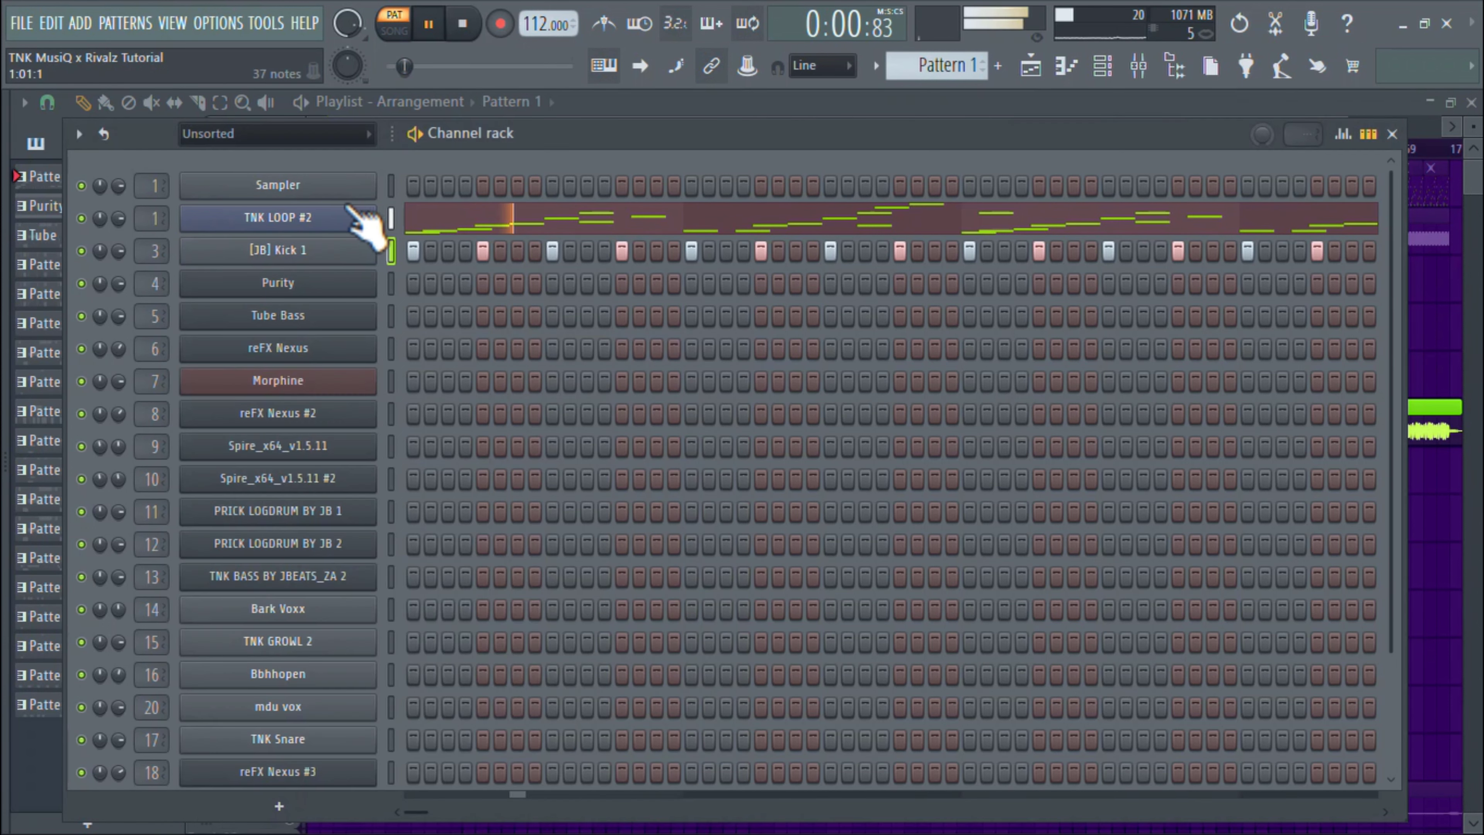
left_click(318, 220)
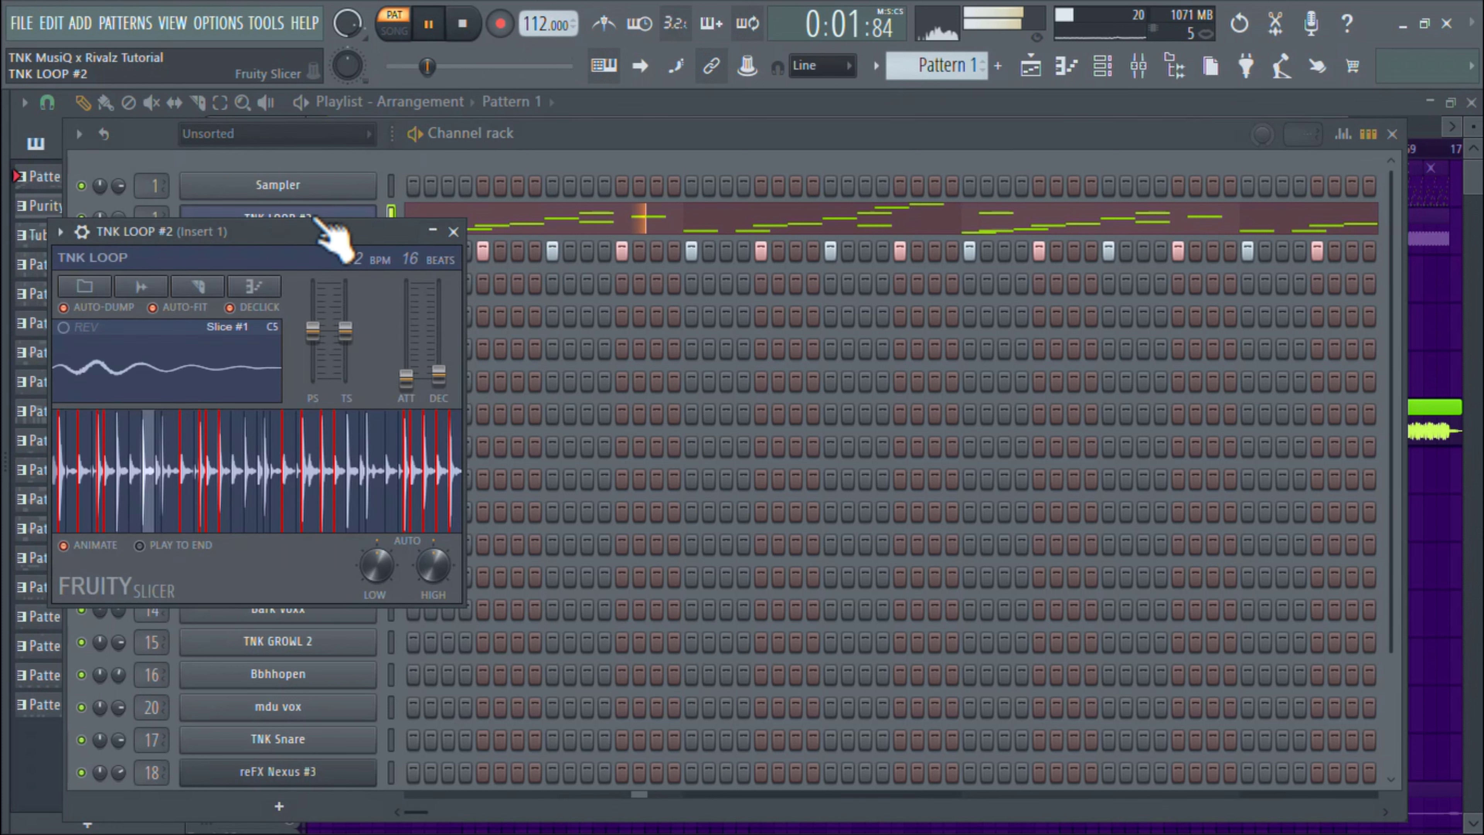
left_click(453, 232)
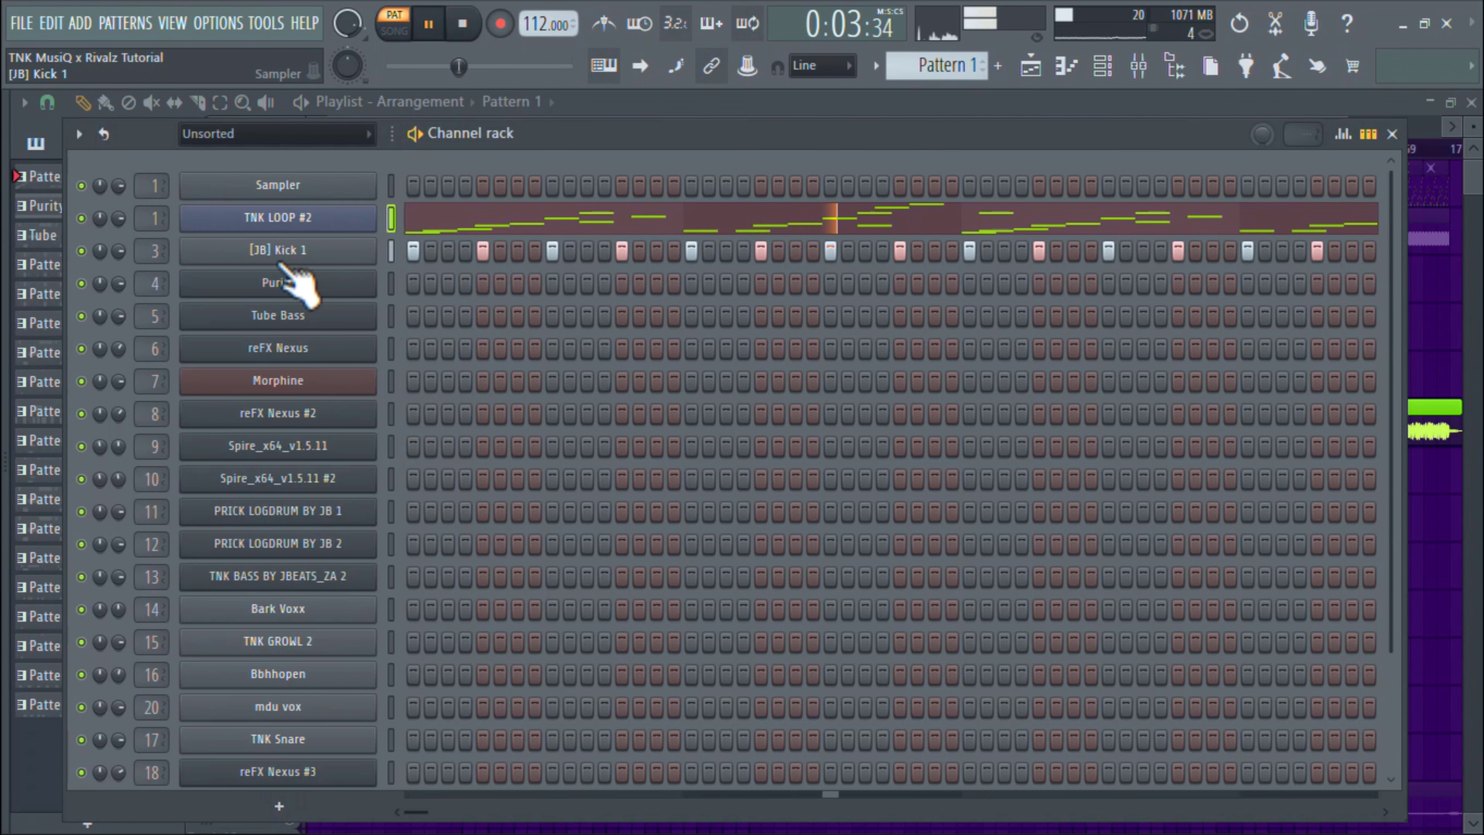
left_click(941, 221)
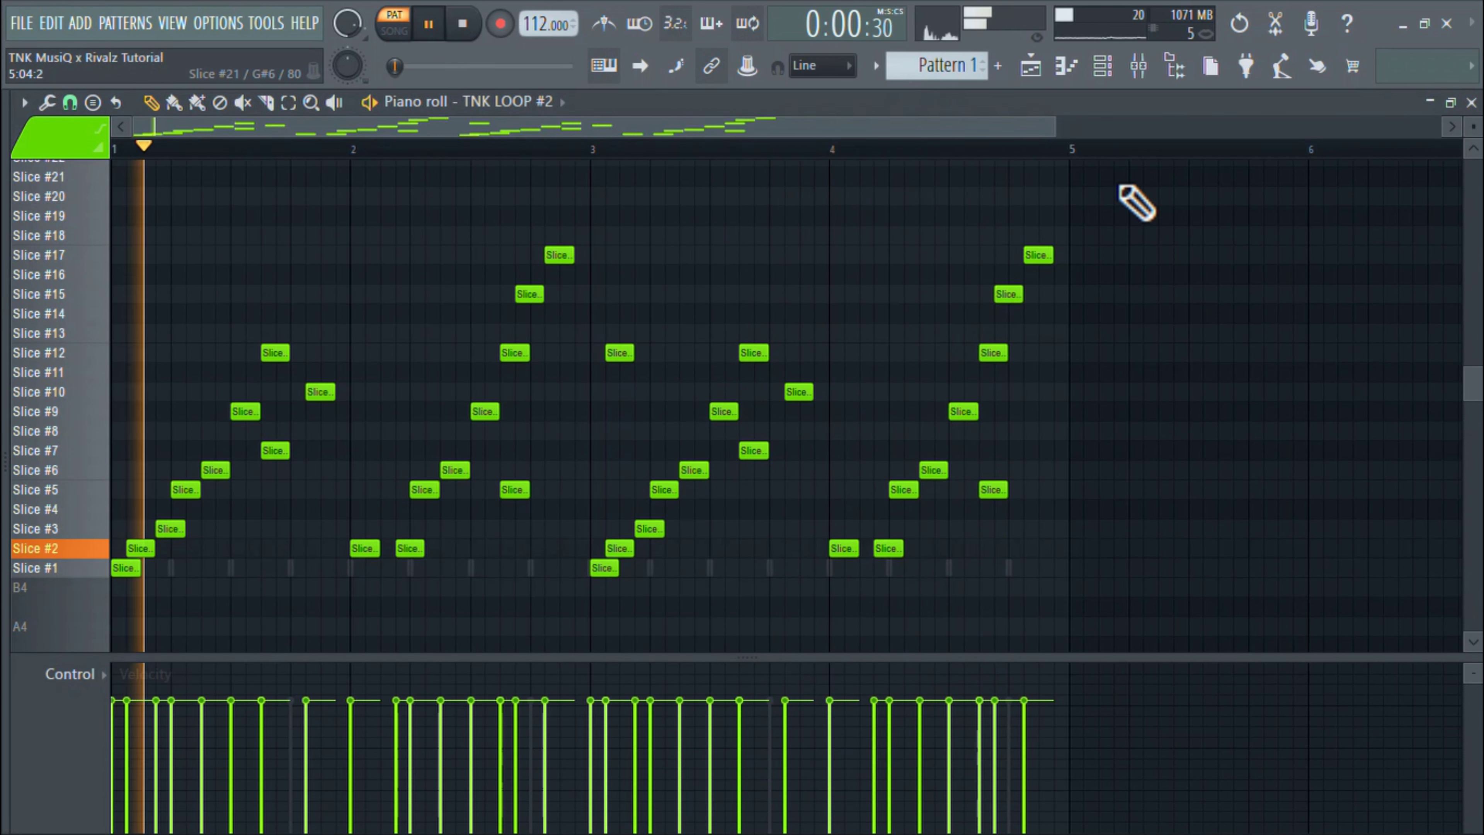
Examine the Purity pattern's sustained notes in the piano roll and check the preset loaded in its Purity instrument
left_click(1063, 68)
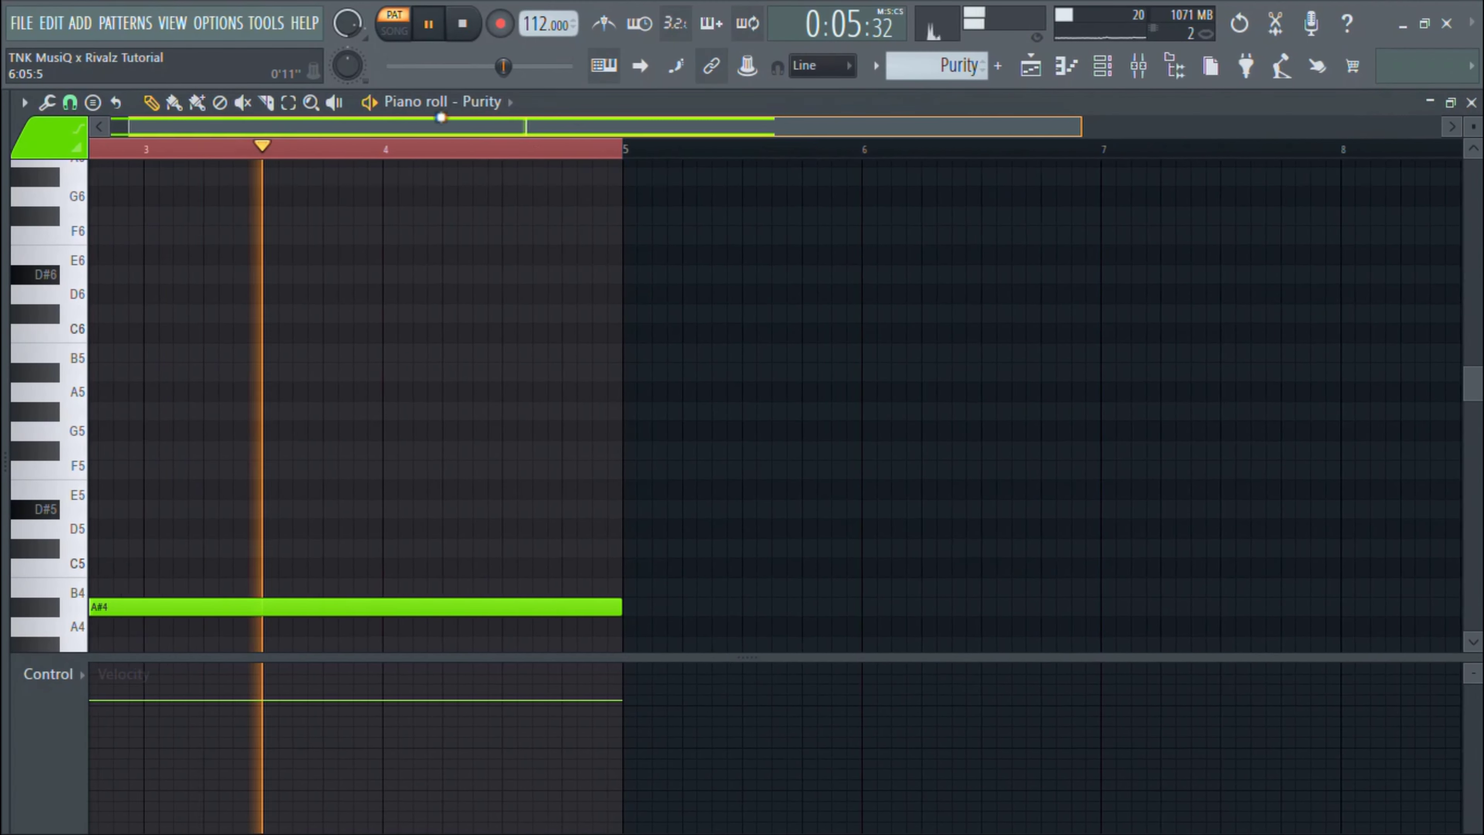
left_click_drag(440, 118, 422, 119)
scroll(589, 442, "down", 5)
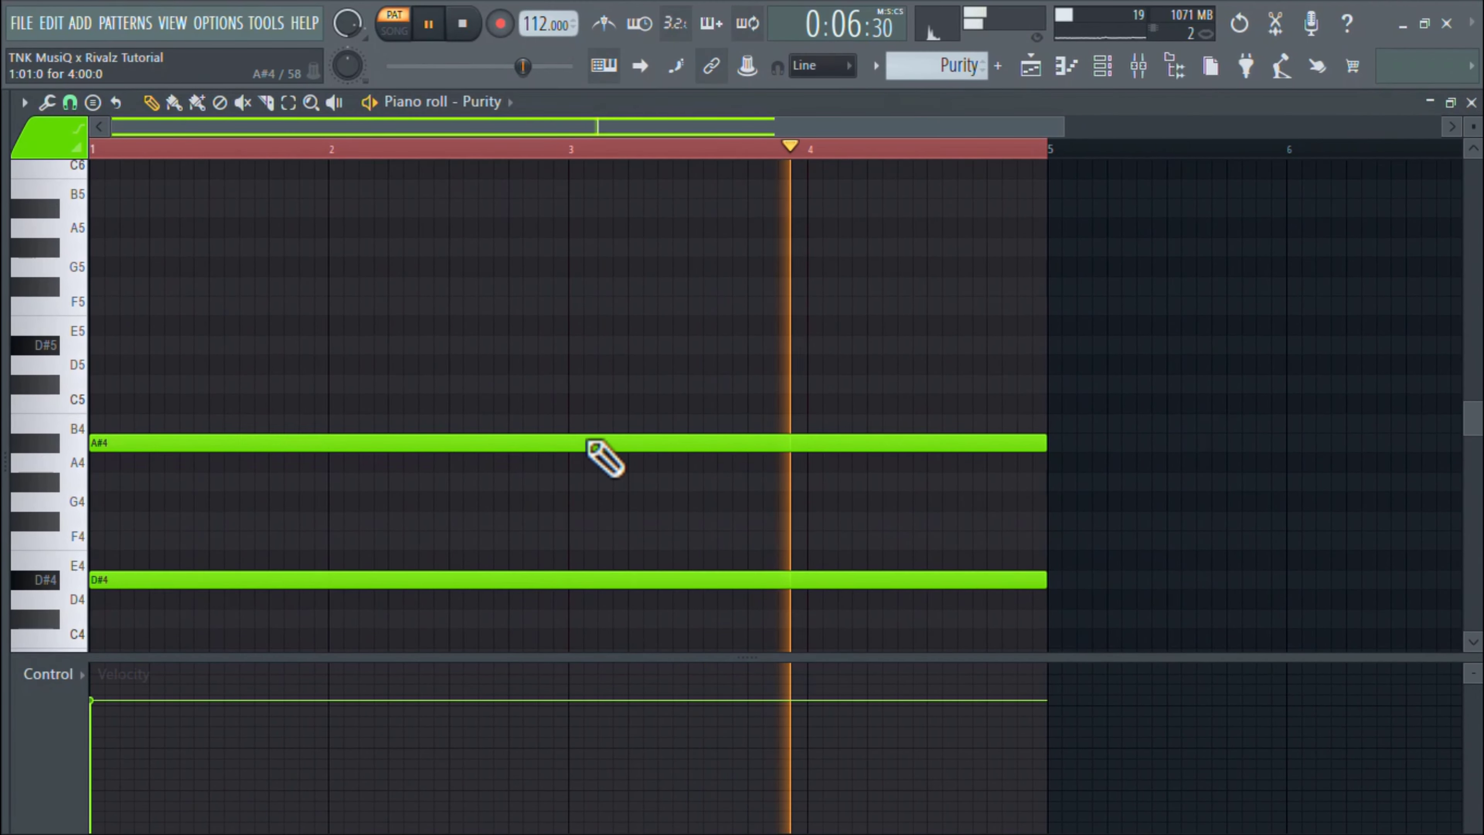
left_click(1138, 66)
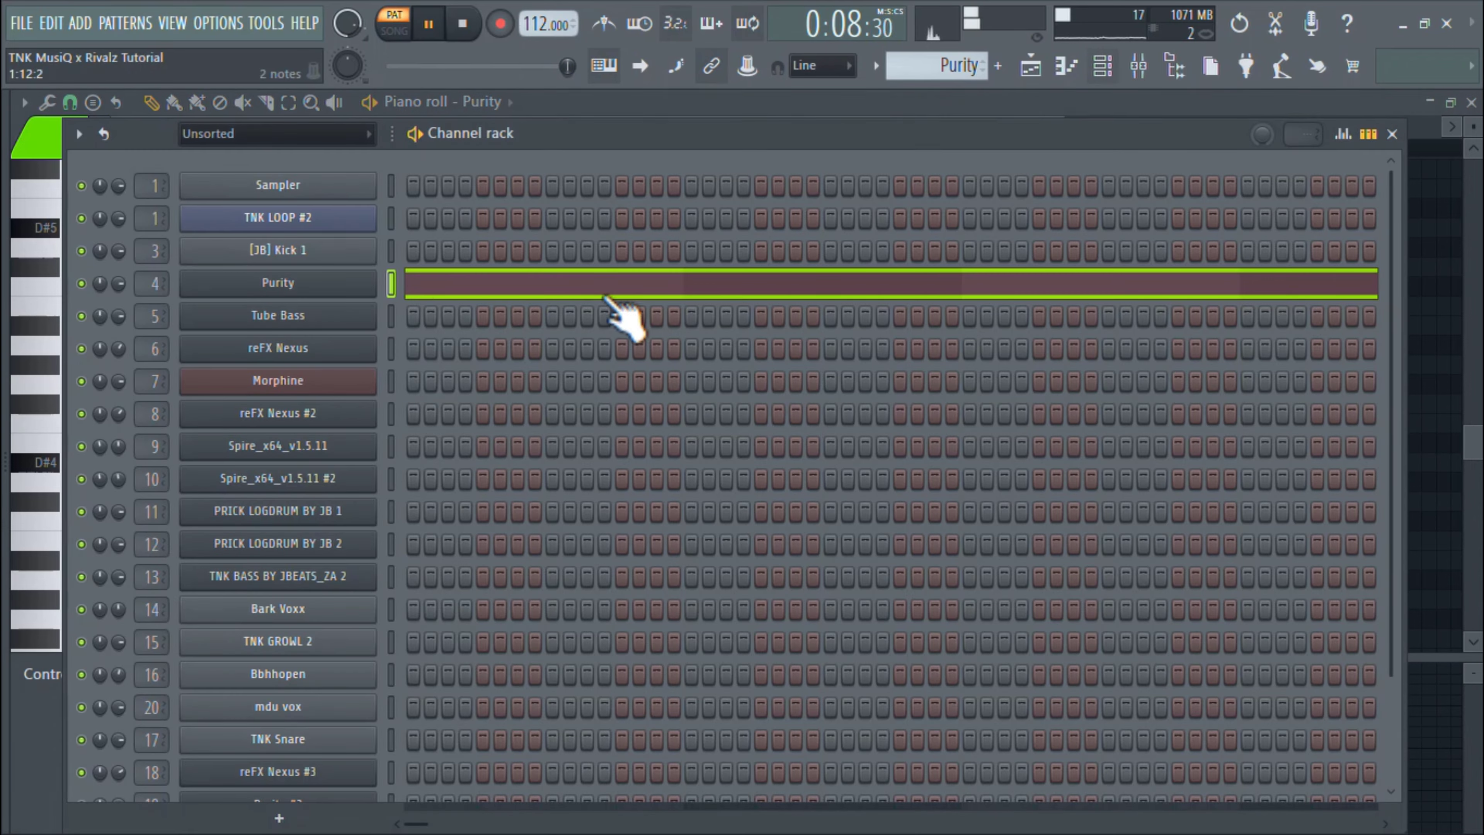
left_click(335, 292)
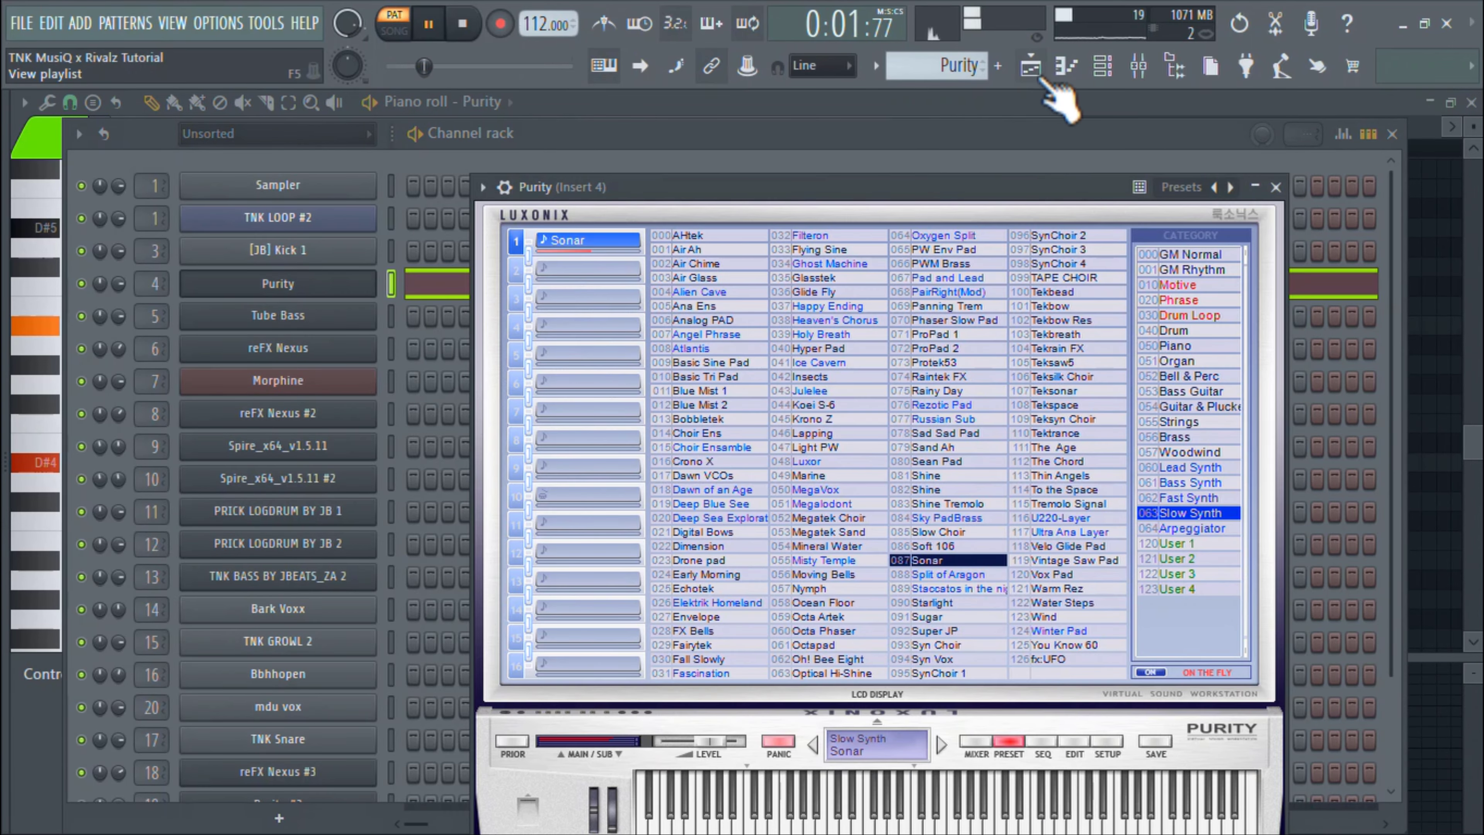
Open the first Tube Bass clip on Track 4 from the playlist and examine its full eight-bar bass line
left_click(1033, 71)
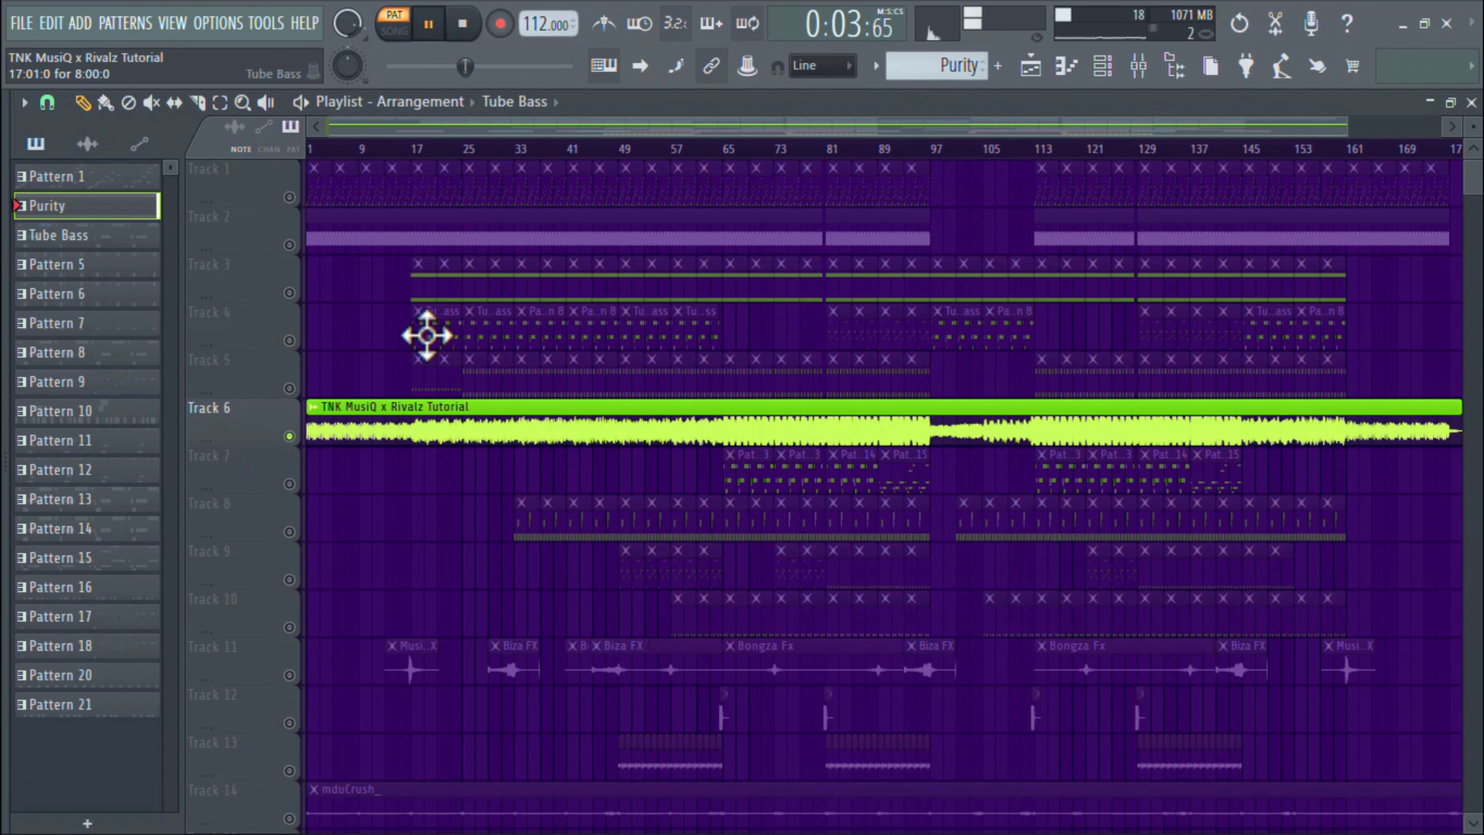
double_click(427, 335)
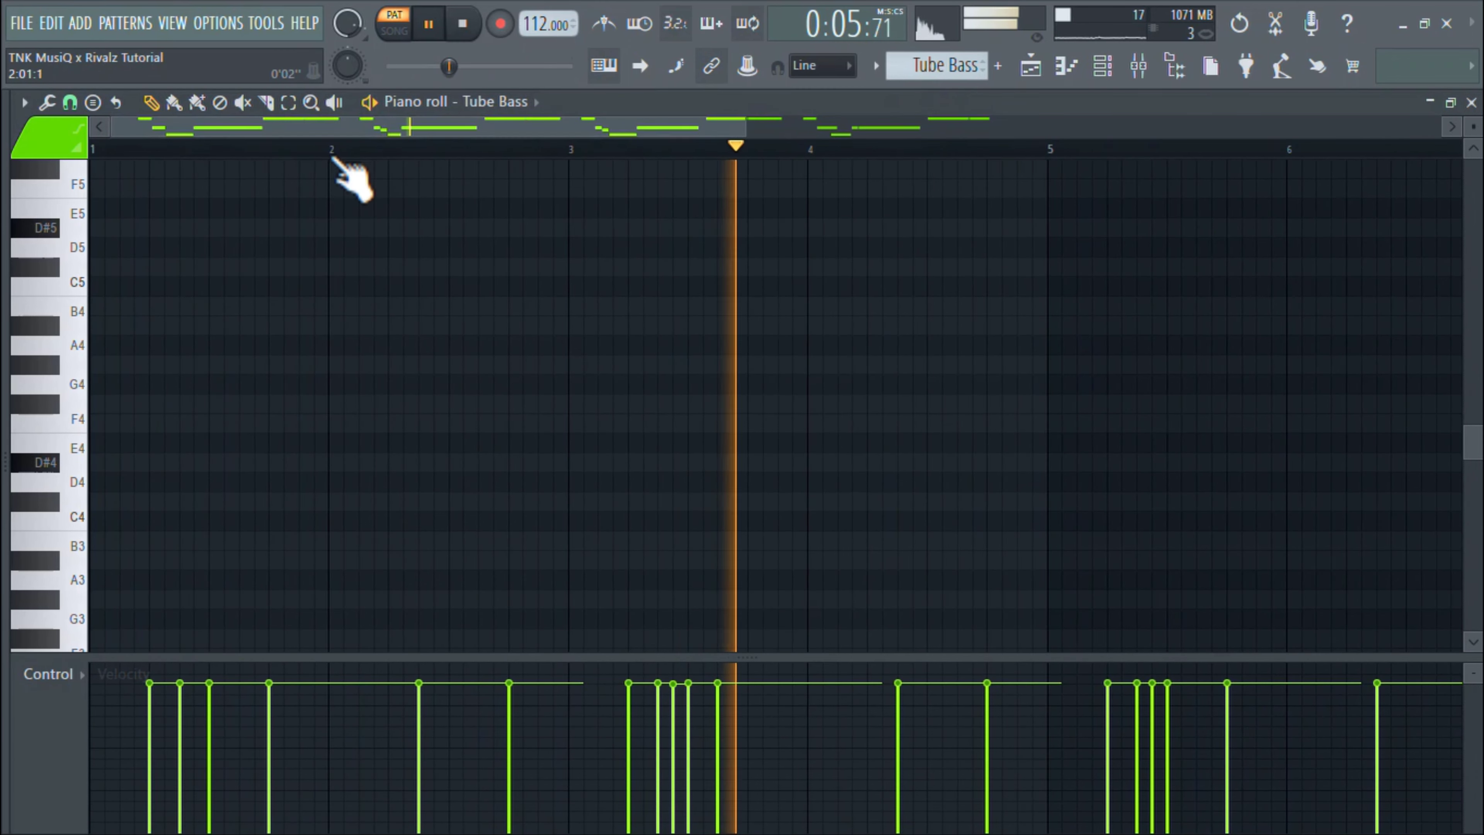
left_click(93, 151)
scroll(1077, 347, "down", 5)
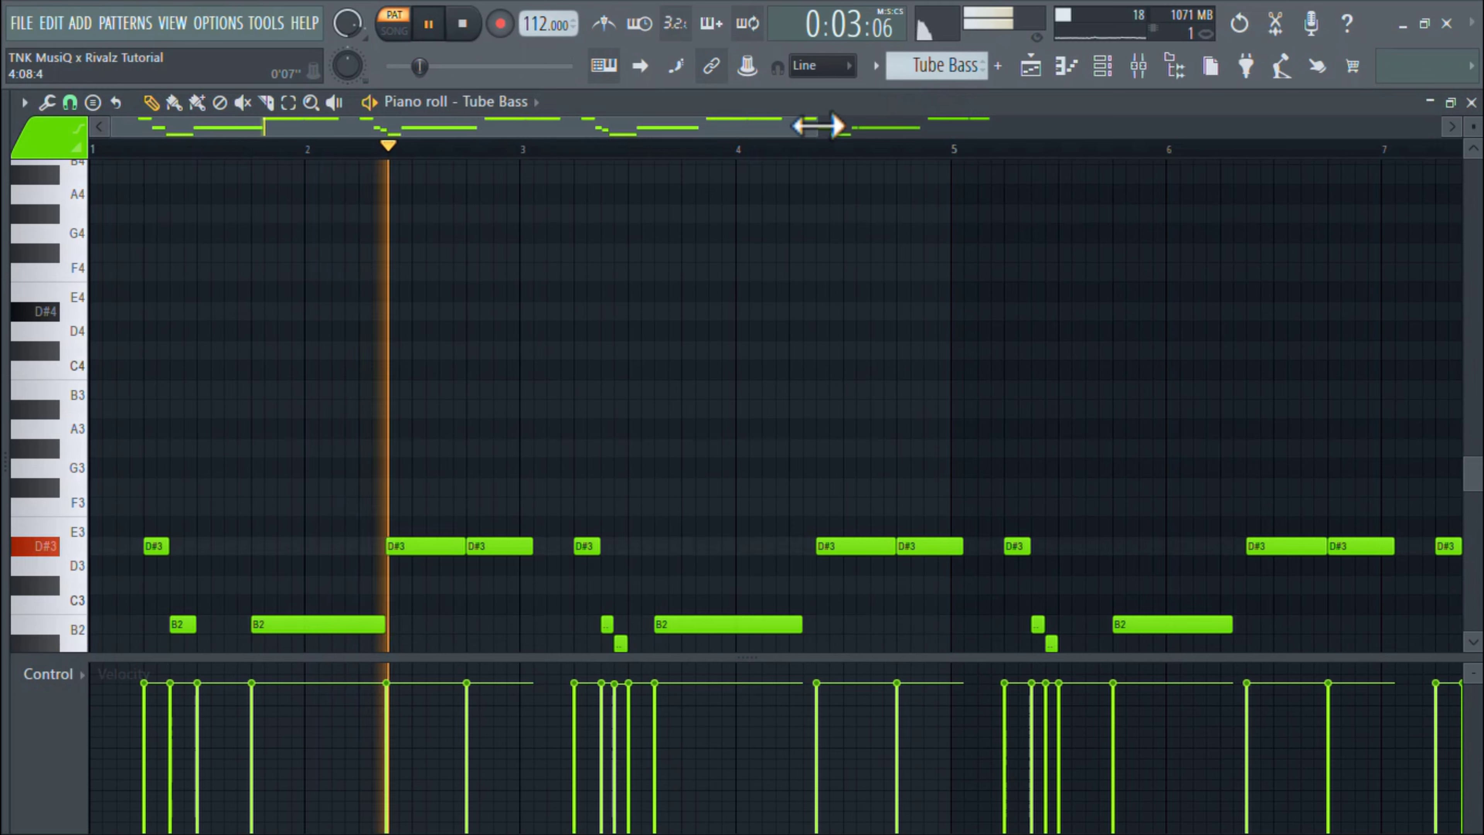
left_click_drag(829, 127, 1208, 391)
scroll(1198, 464, "down", 5)
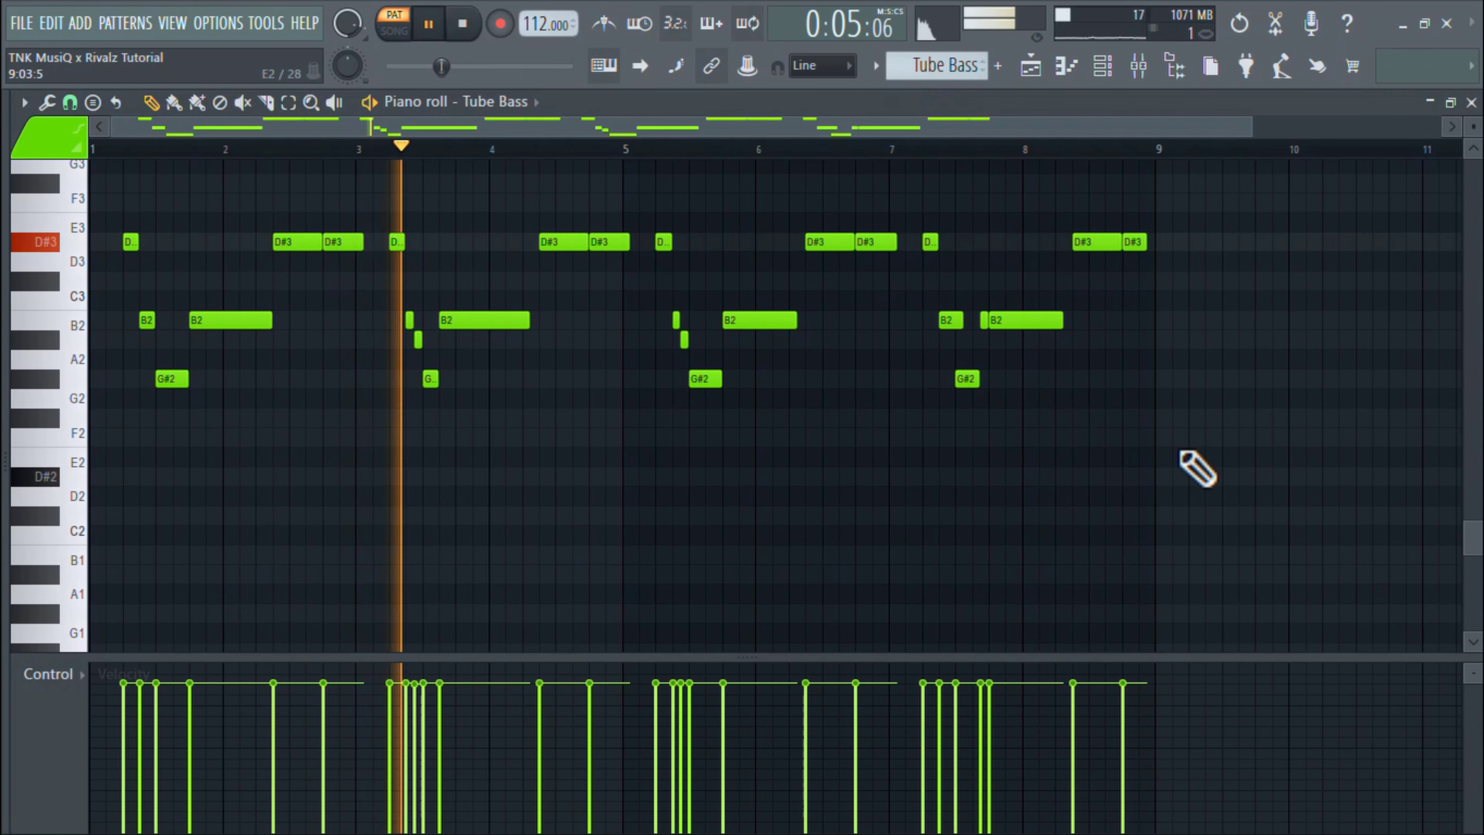
scroll(1180, 452, "down", 1)
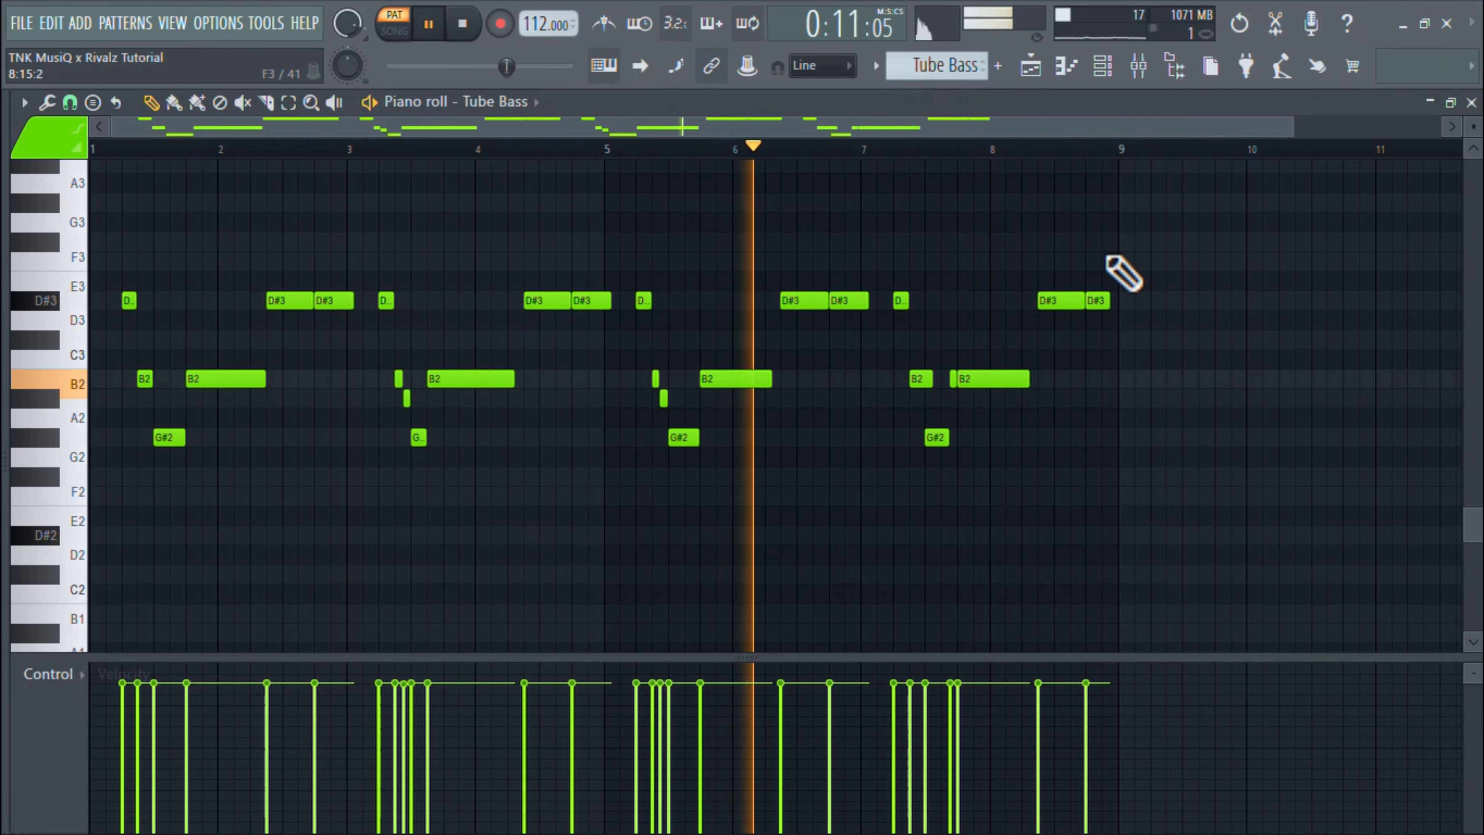
Open the Tube Bass instrument from the channel rack and check its loaded patch
left_click(1103, 66)
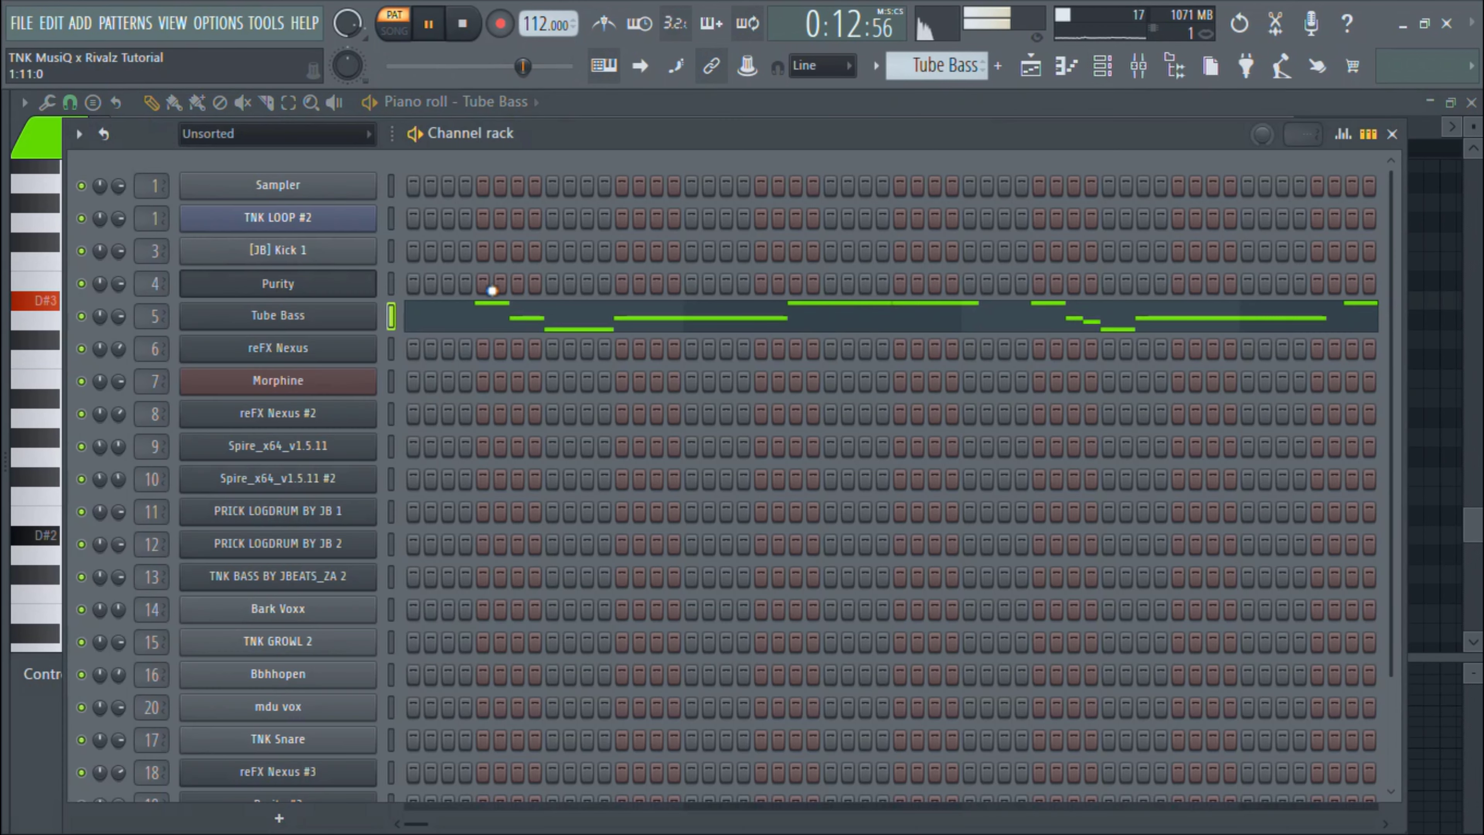
left_click(345, 315)
left_click_drag(625, 409, 675, 159)
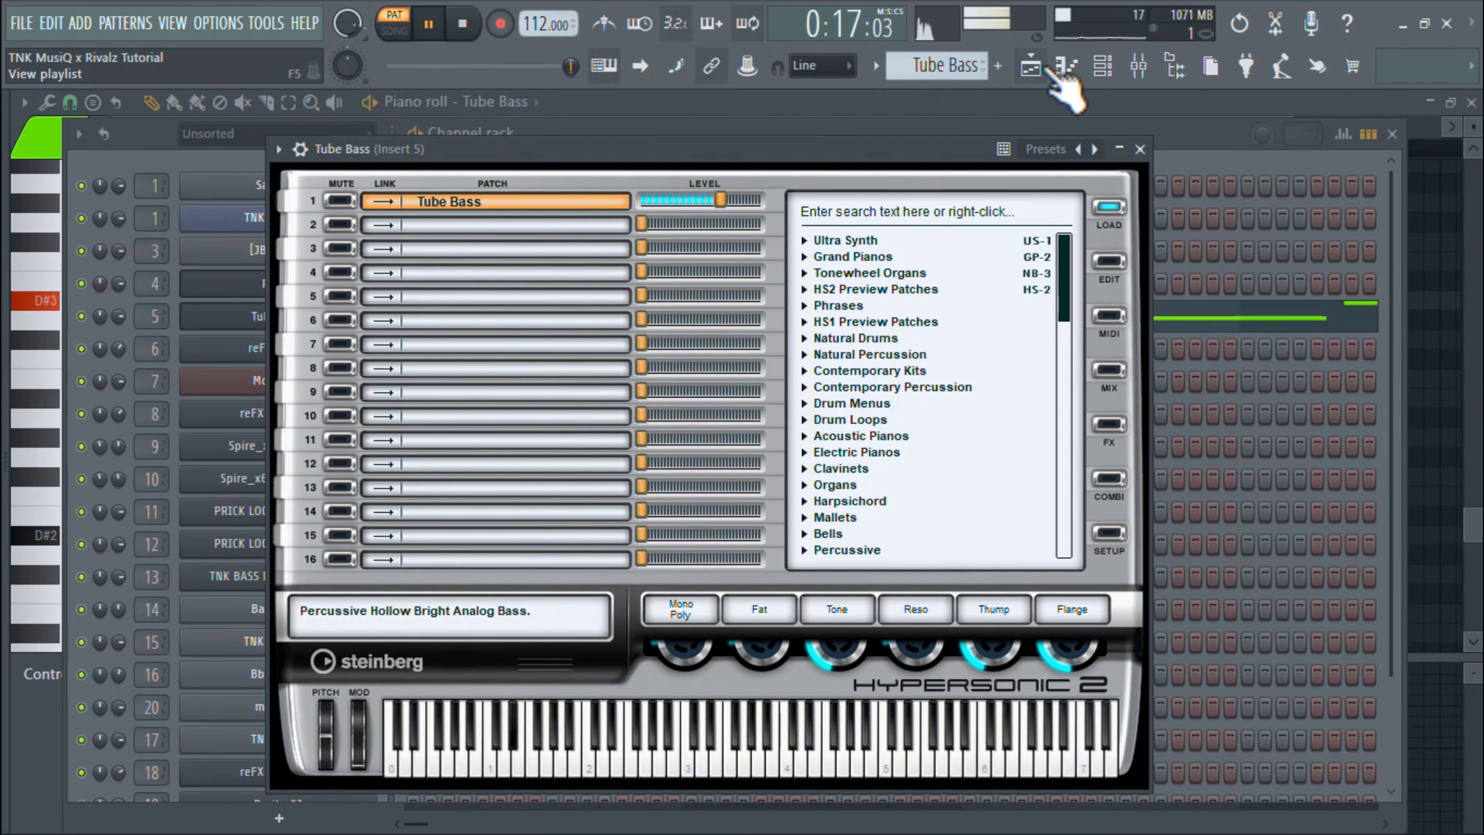
Open the Pattern 7 clip at bar 17 on Track 5 and examine its notes and the reFX Nexus preset
left_click(1055, 69)
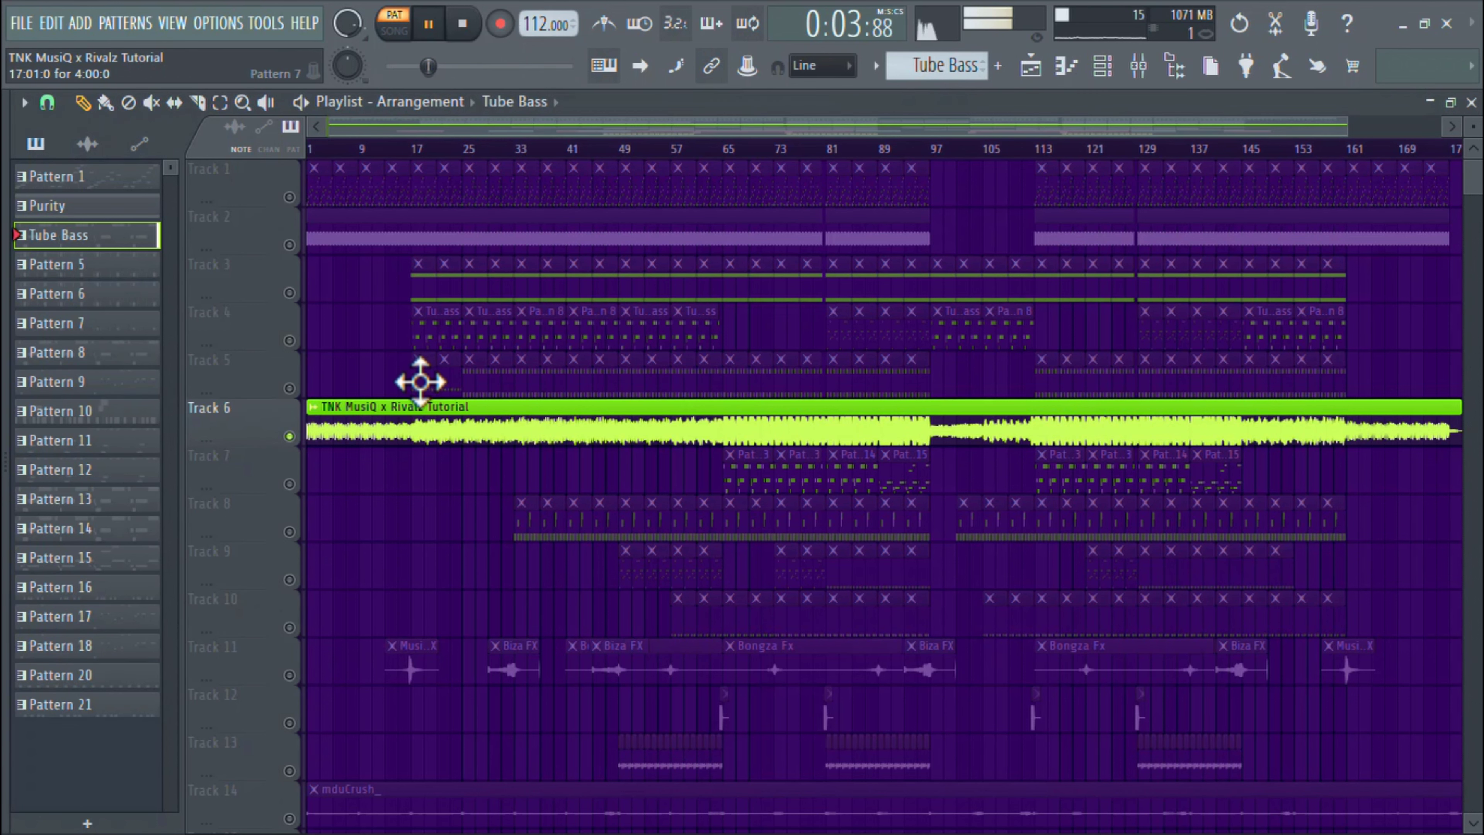
double_click(421, 383)
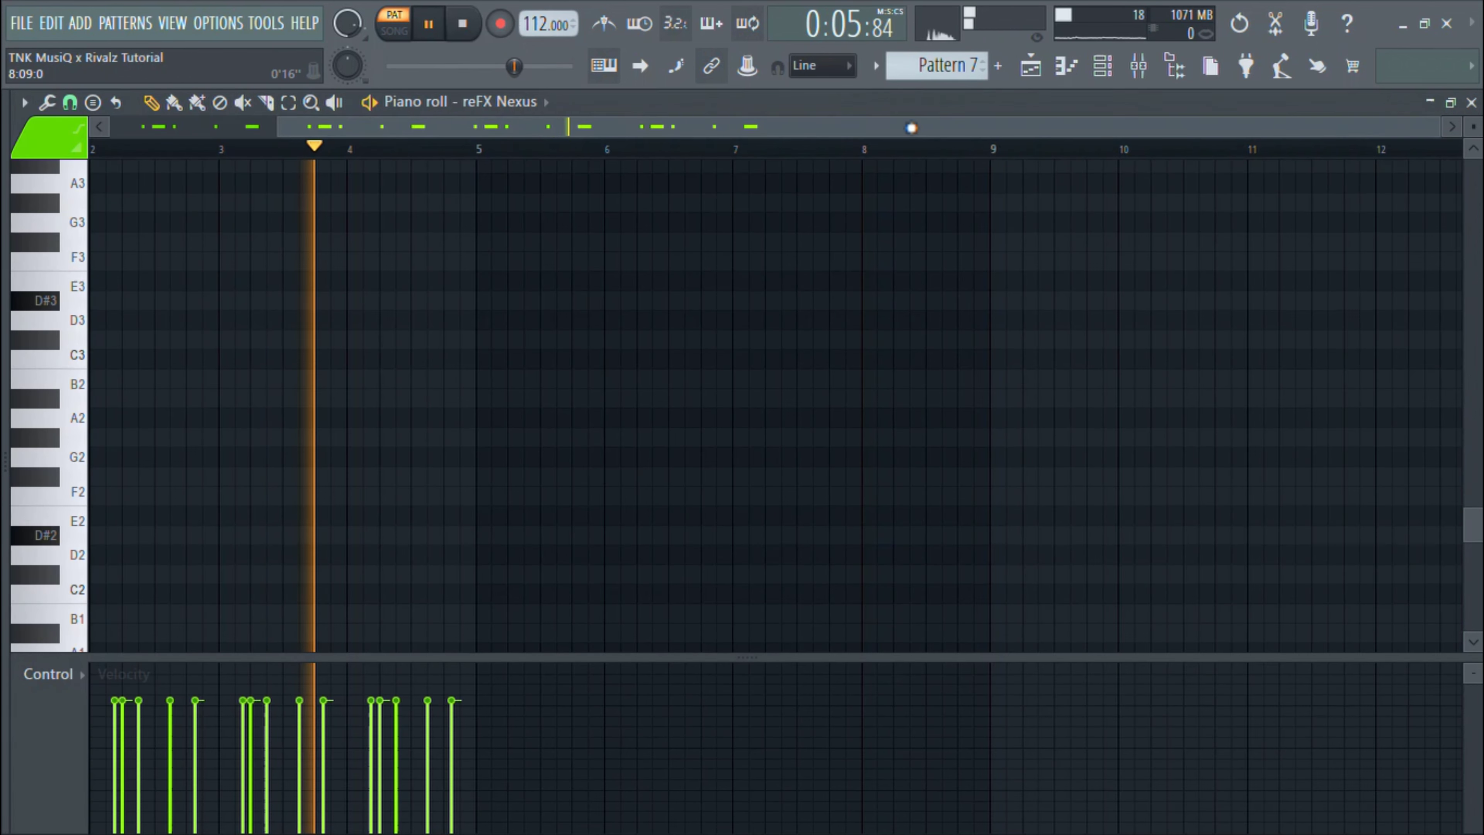
left_click_drag(911, 126, 414, 142)
scroll(500, 358, "up", 10)
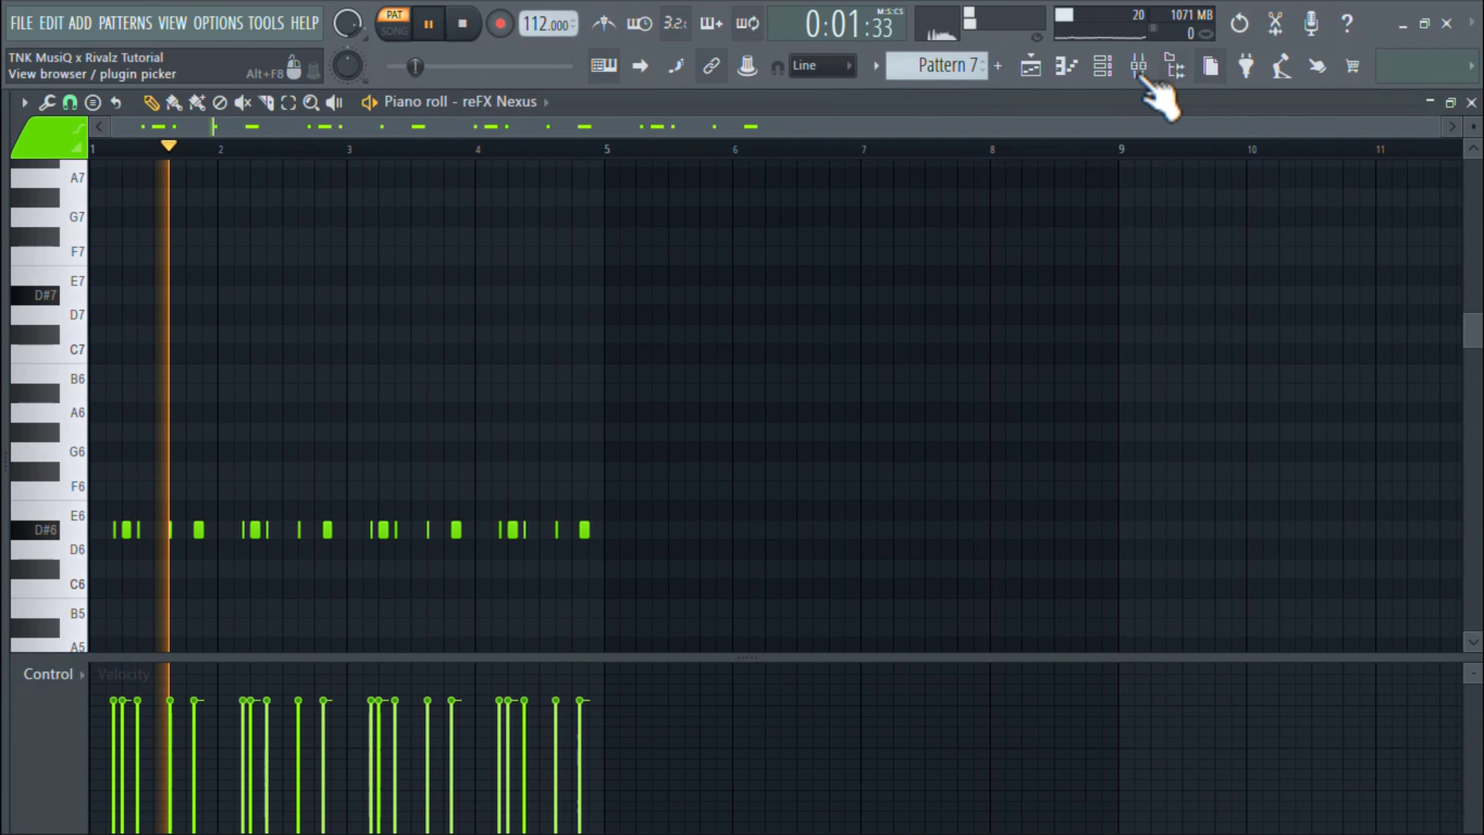
left_click_drag(1435, 128, 845, 219)
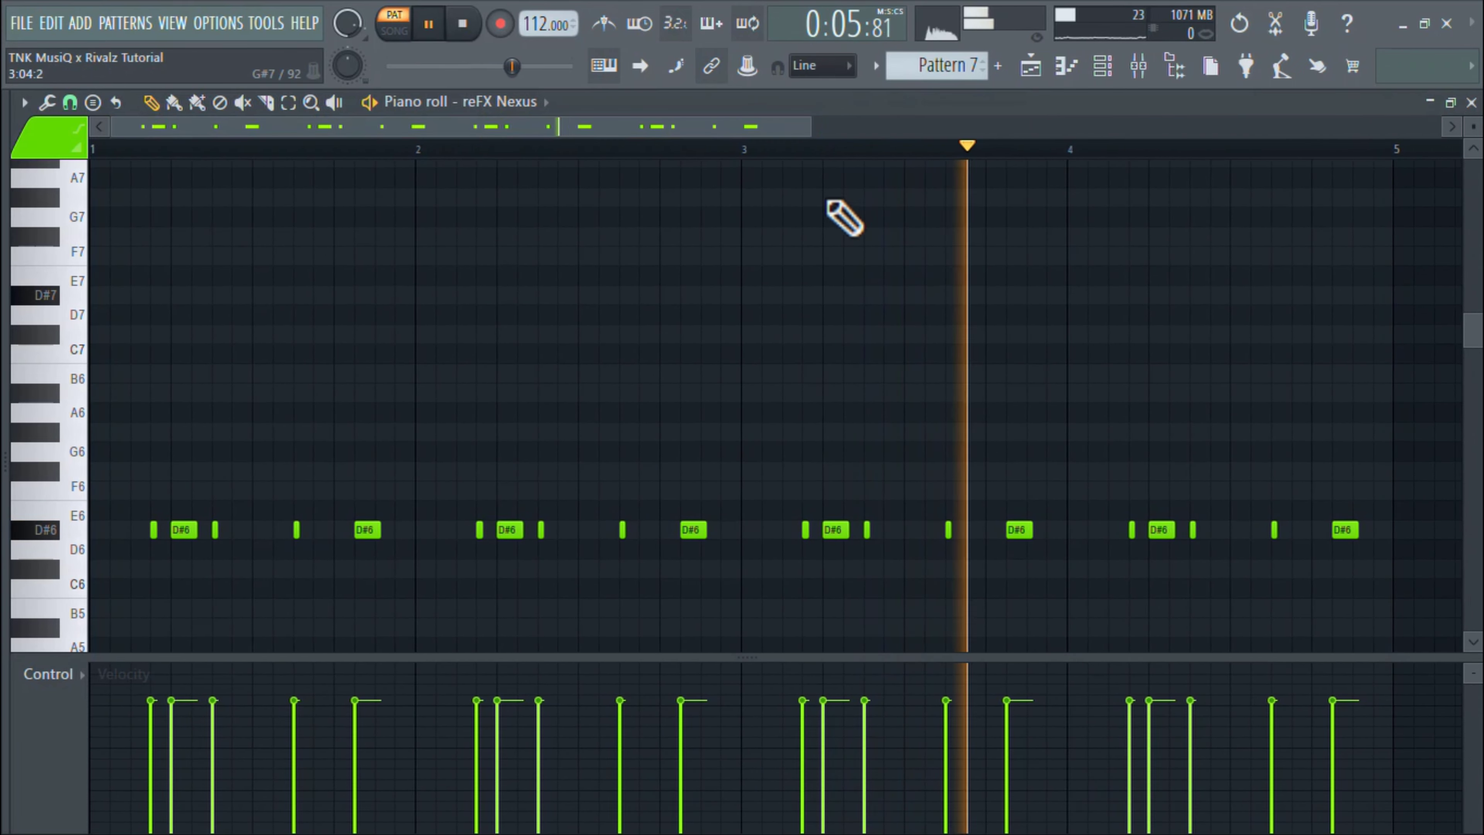
left_click(1103, 66)
left_click(341, 347)
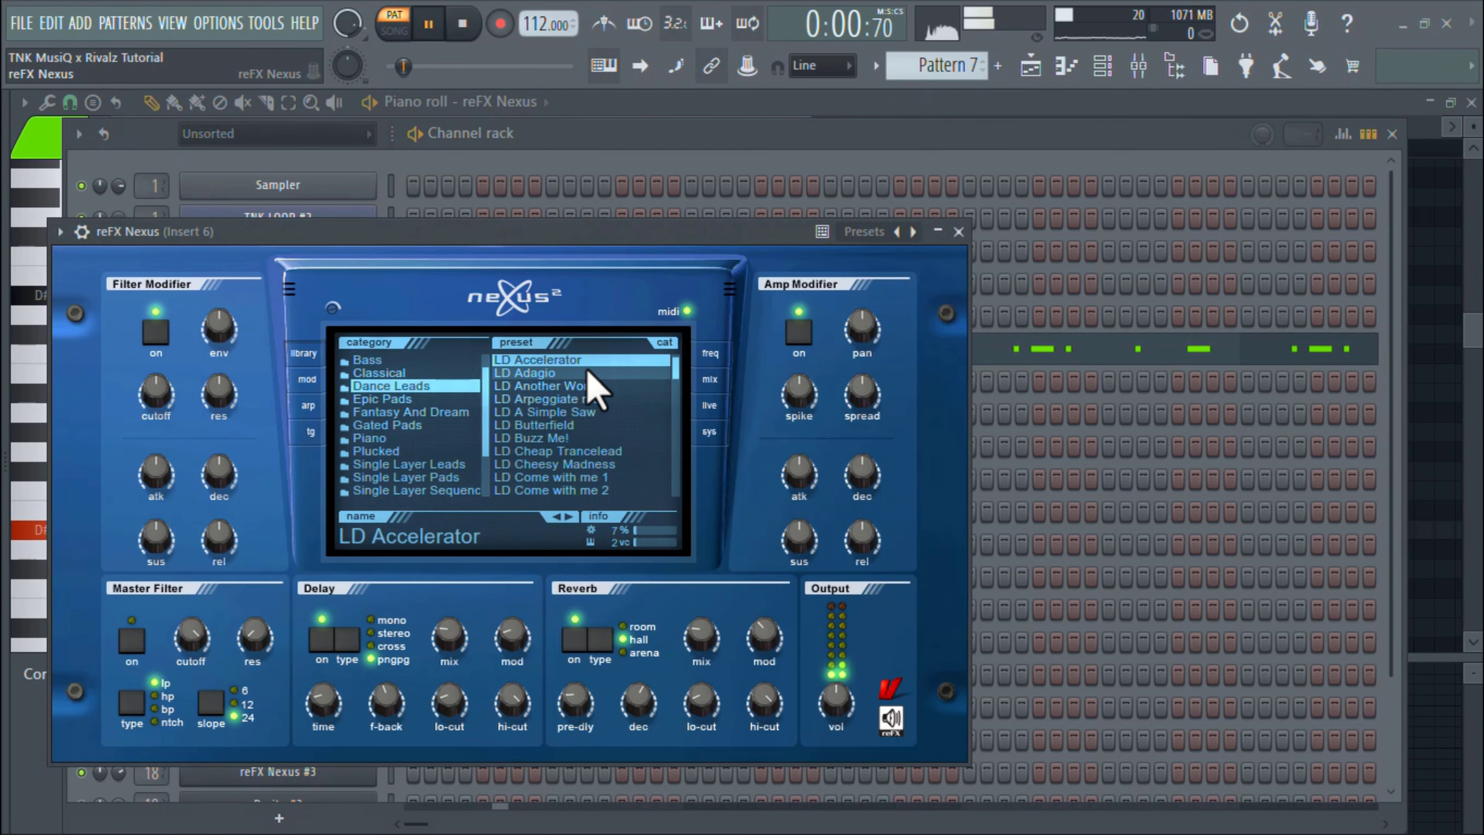
Open the Pattern 5 clip at bar 25 on Track 5 and examine its looped notes and the reFX Nexus preset
left_click(1034, 67)
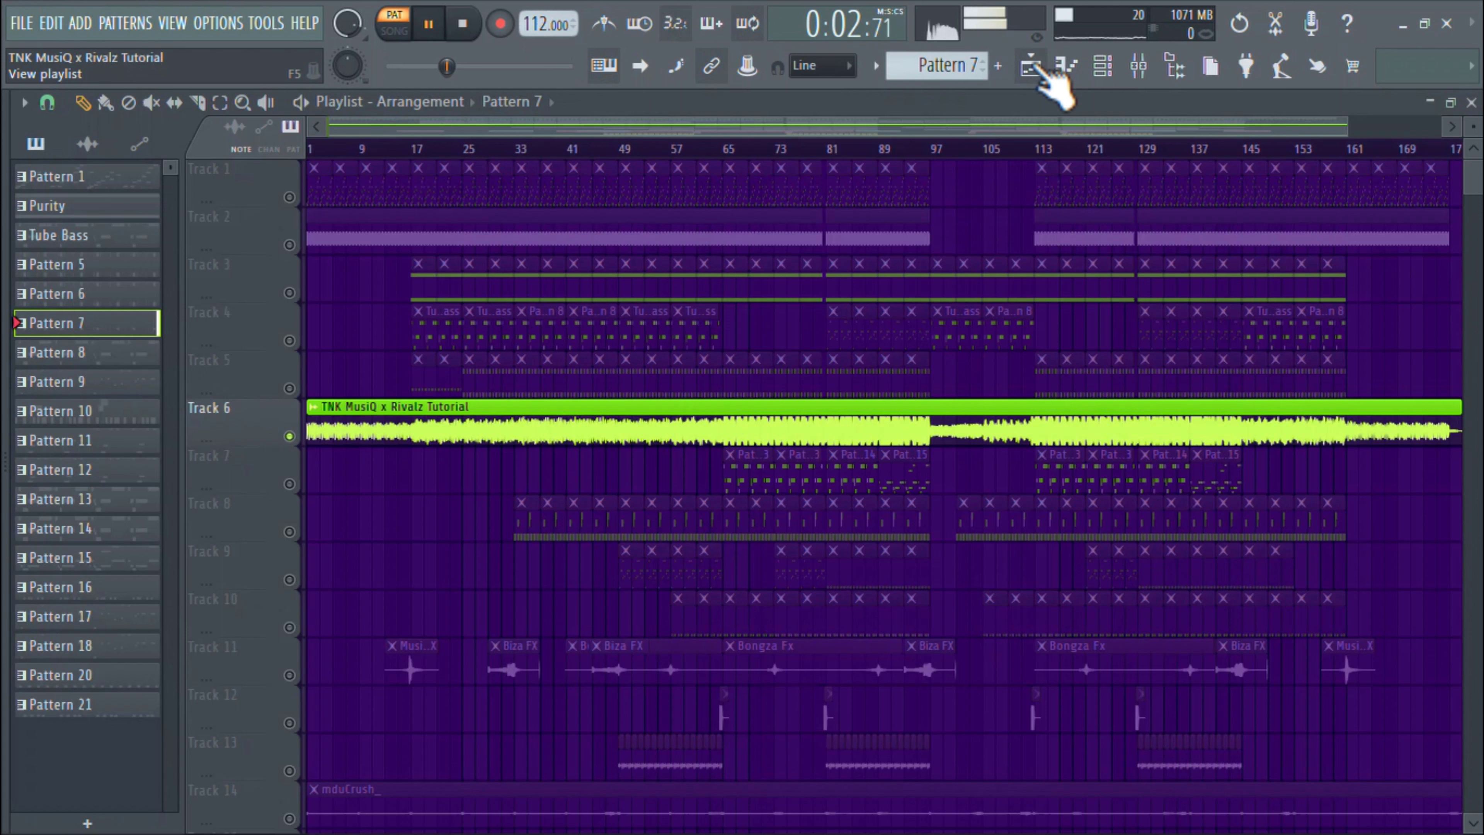
left_click(412, 147)
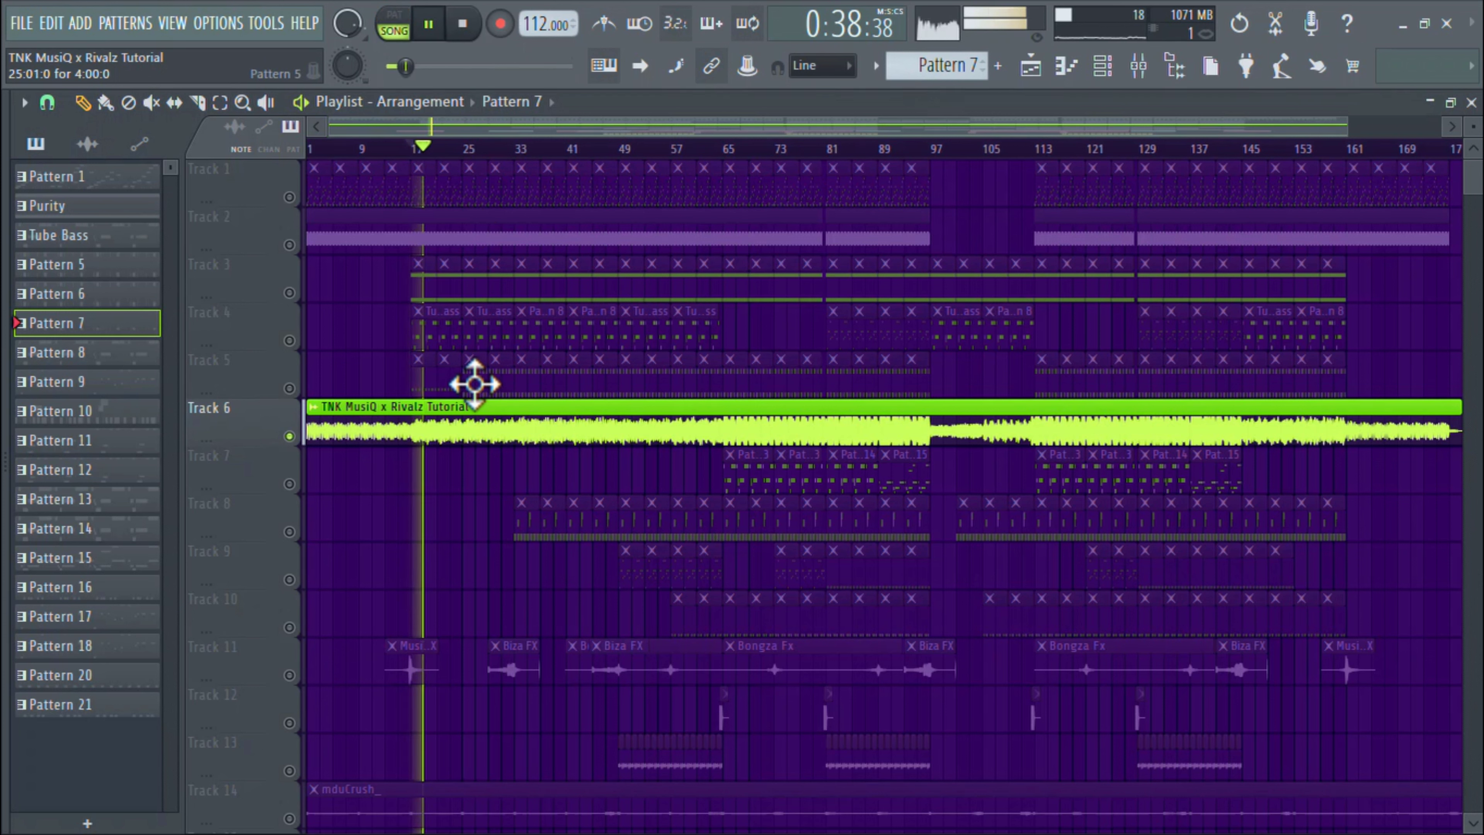
double_click(475, 383)
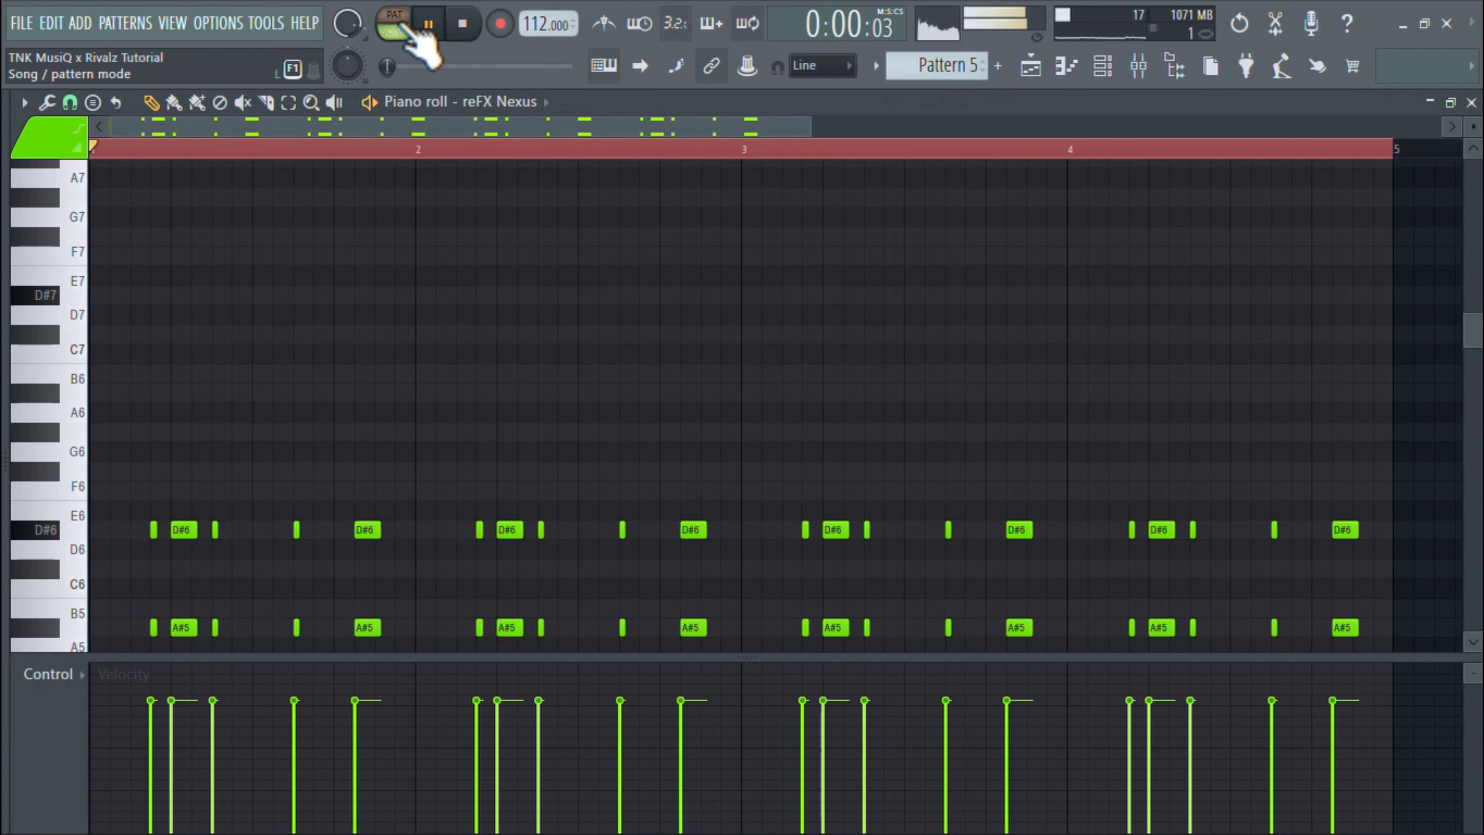
scroll(579, 289, "down", 4)
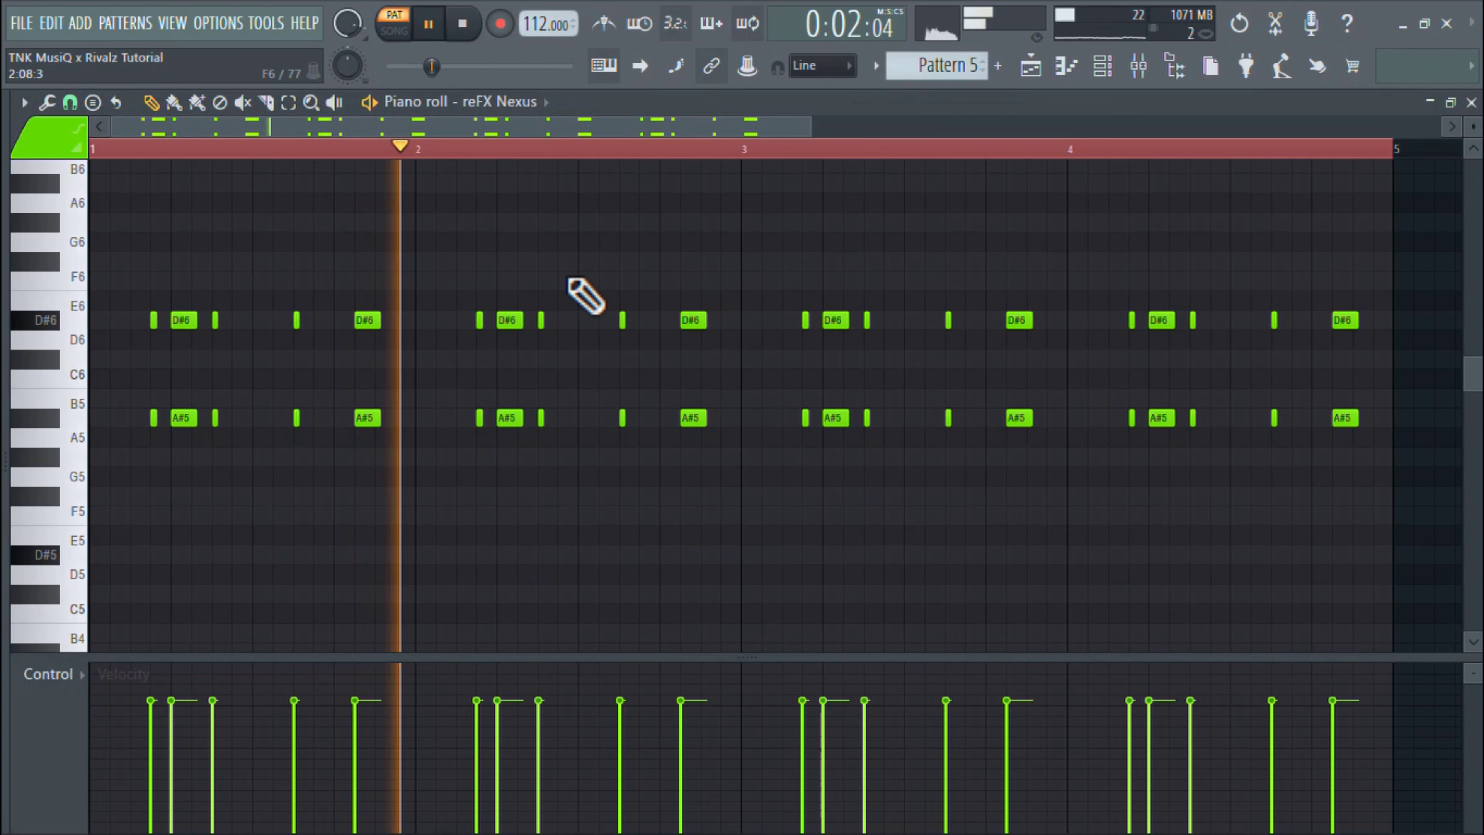
scroll(569, 280, "down", 1)
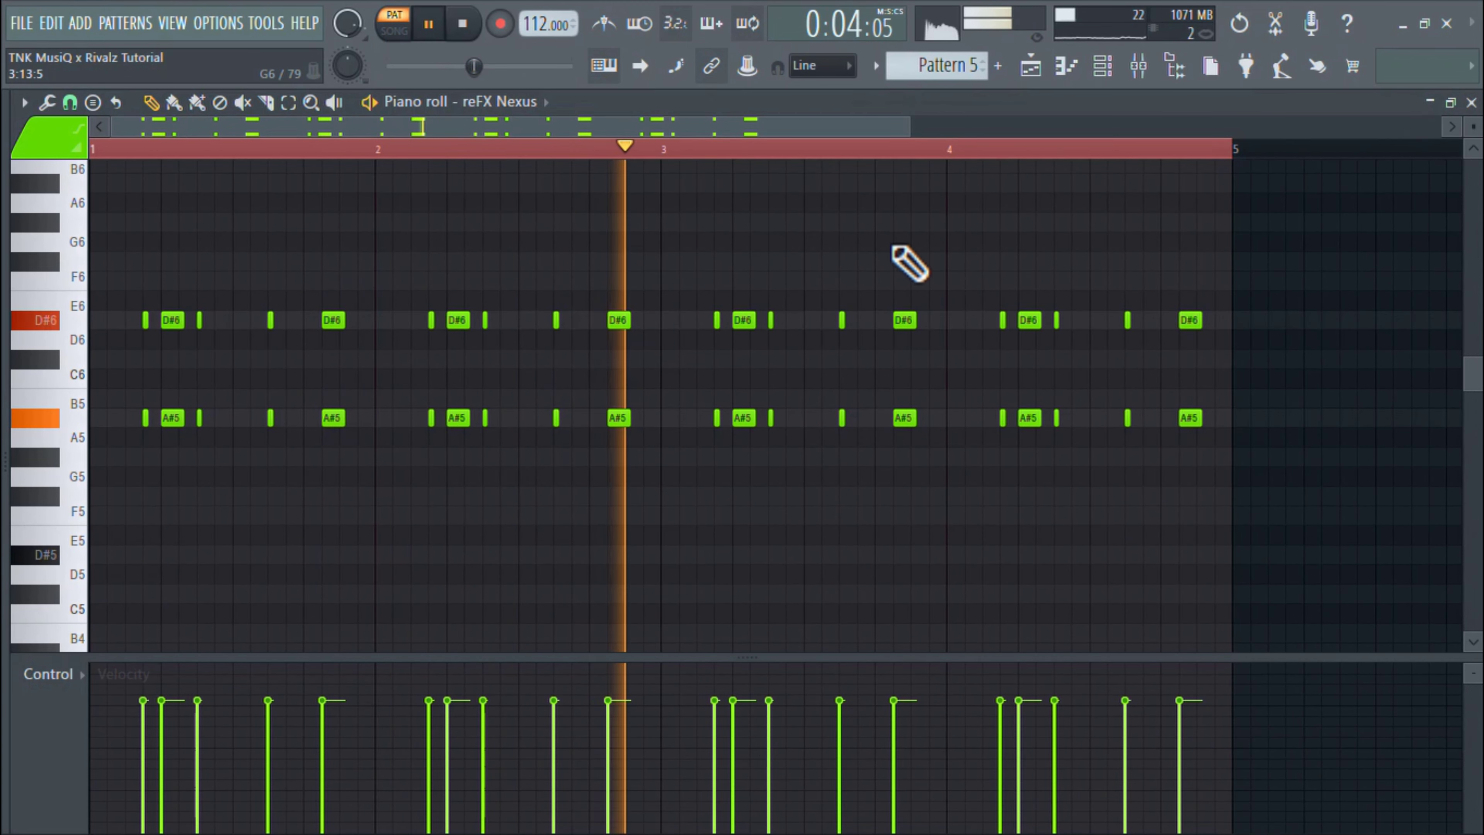
left_click(1033, 70)
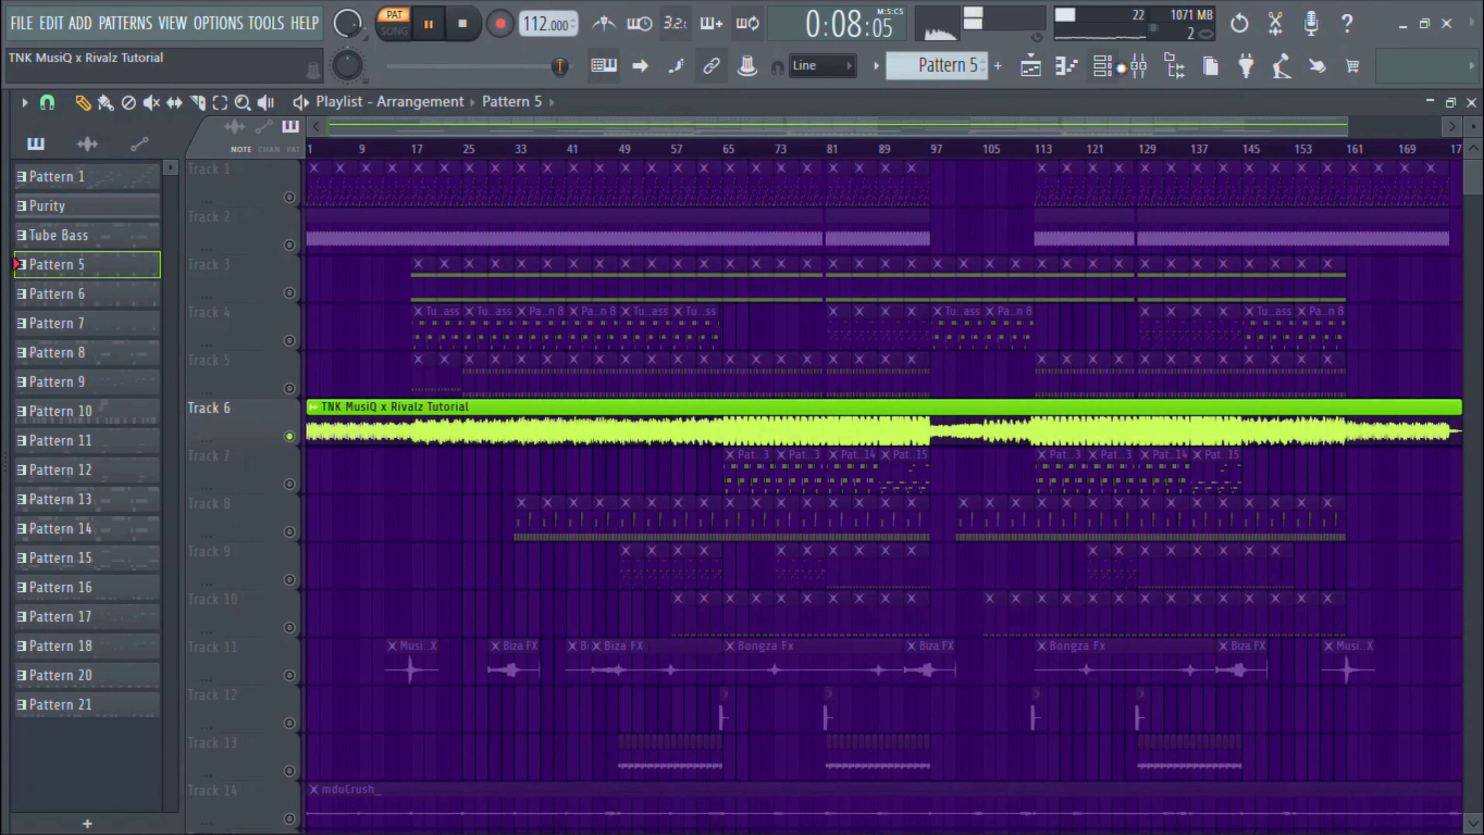
left_click(1105, 69)
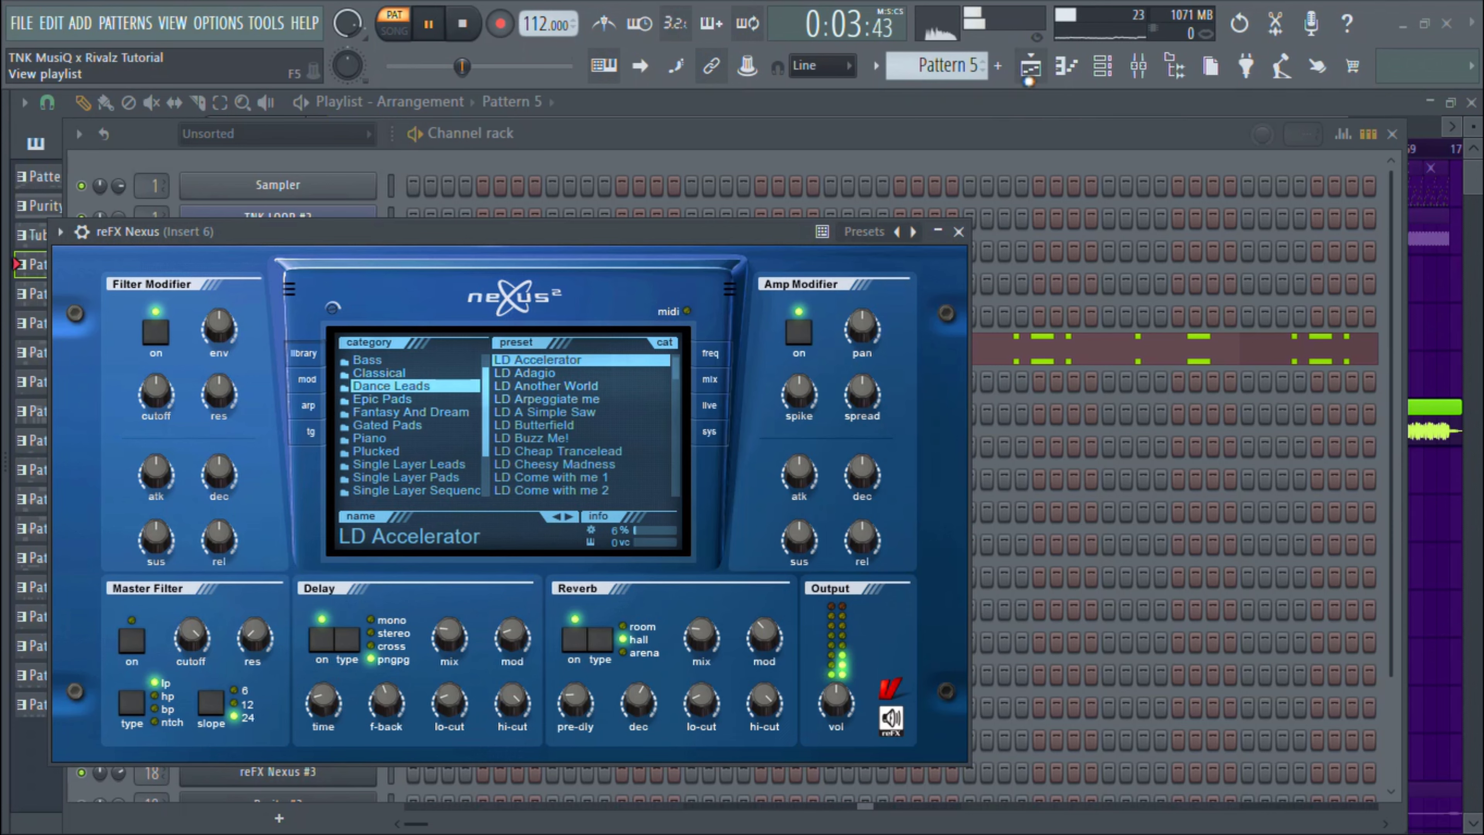
Open the Pattern 10 clip at bar 33 on Track 8 and audition its Spire notes in pattern mode
left_click(1030, 73)
left_click(516, 147)
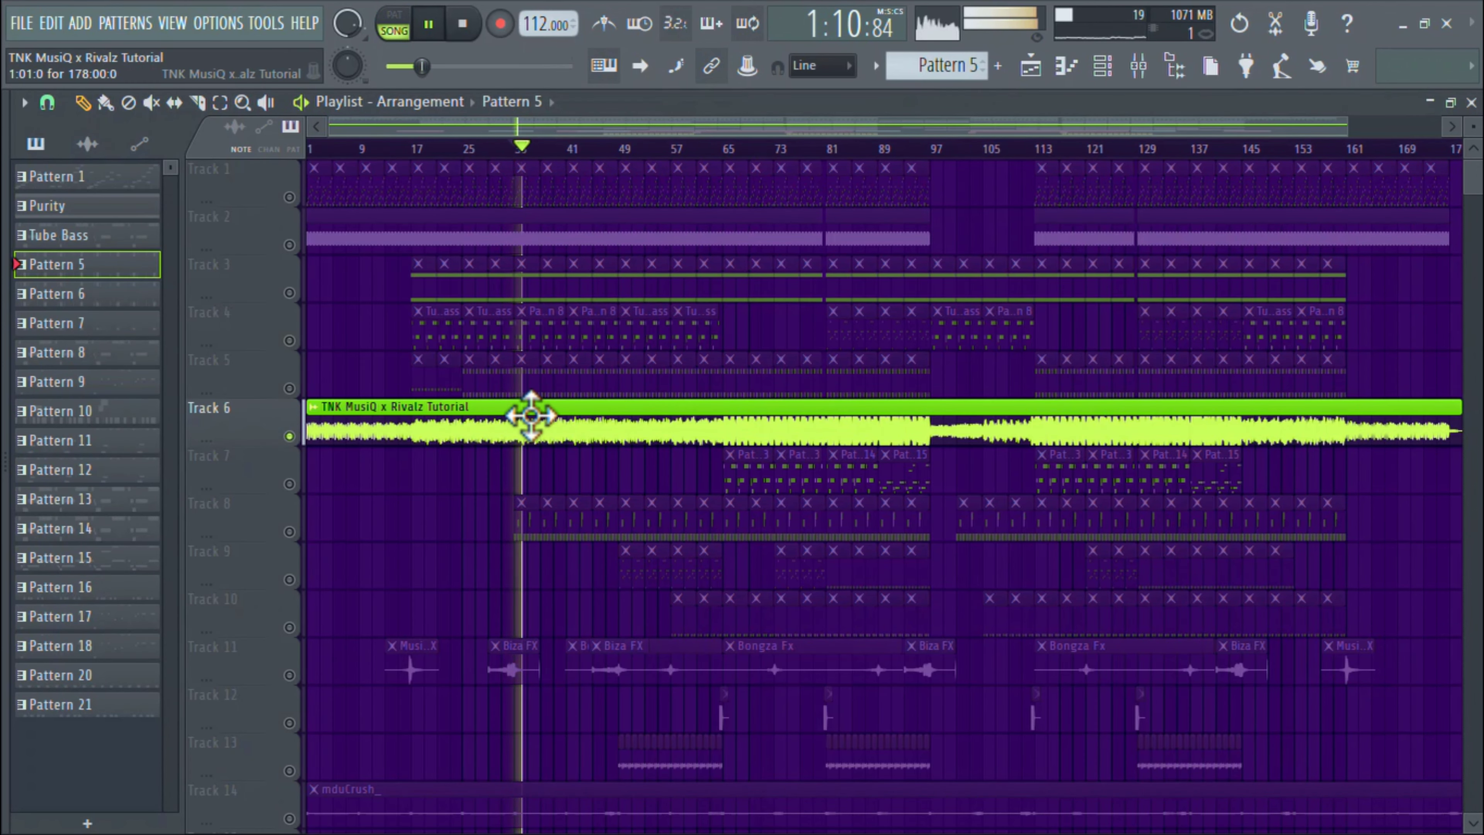
double_click(531, 533)
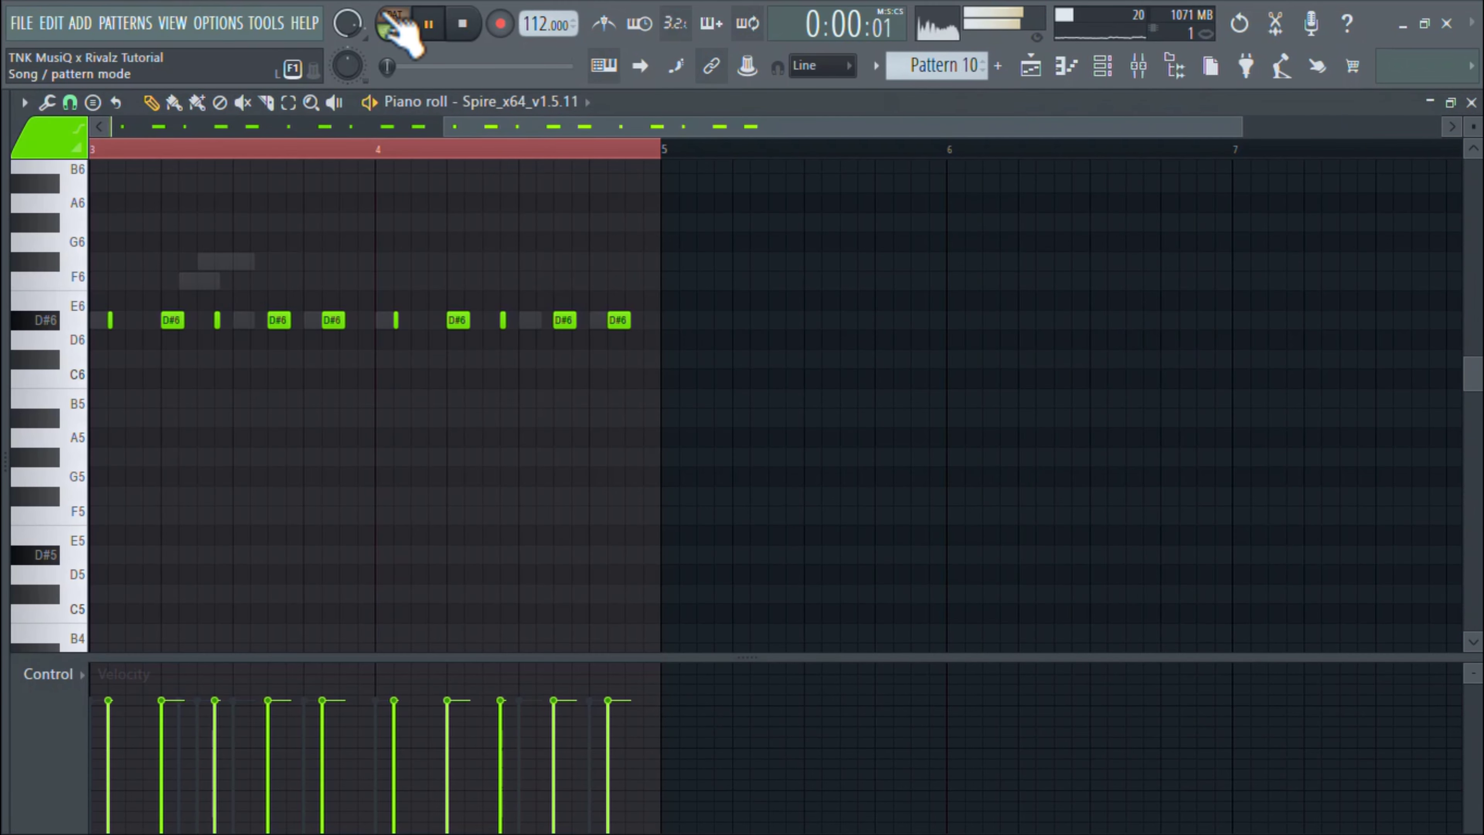
left_click(396, 24)
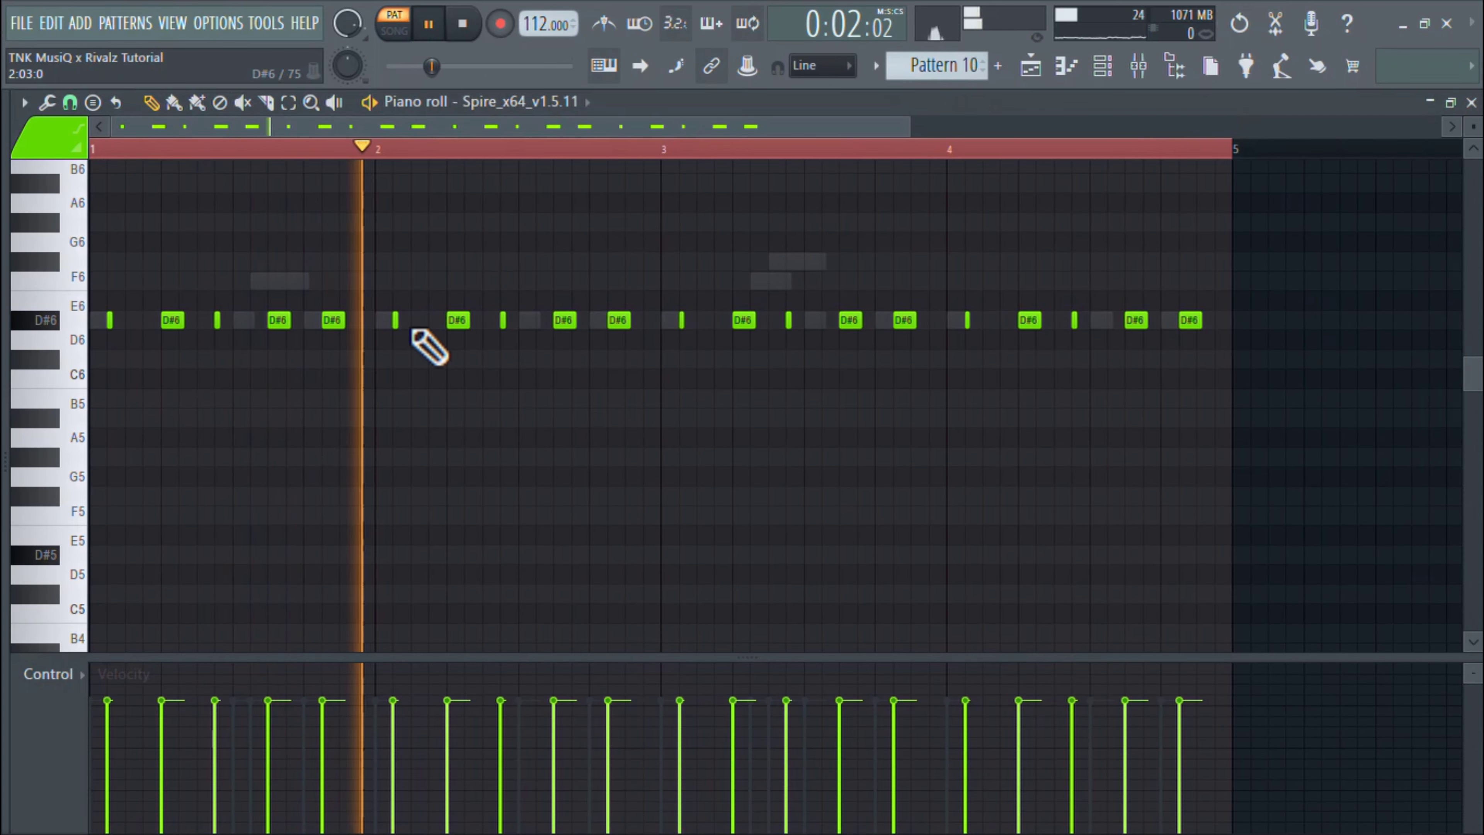
scroll(642, 368, "up", 2)
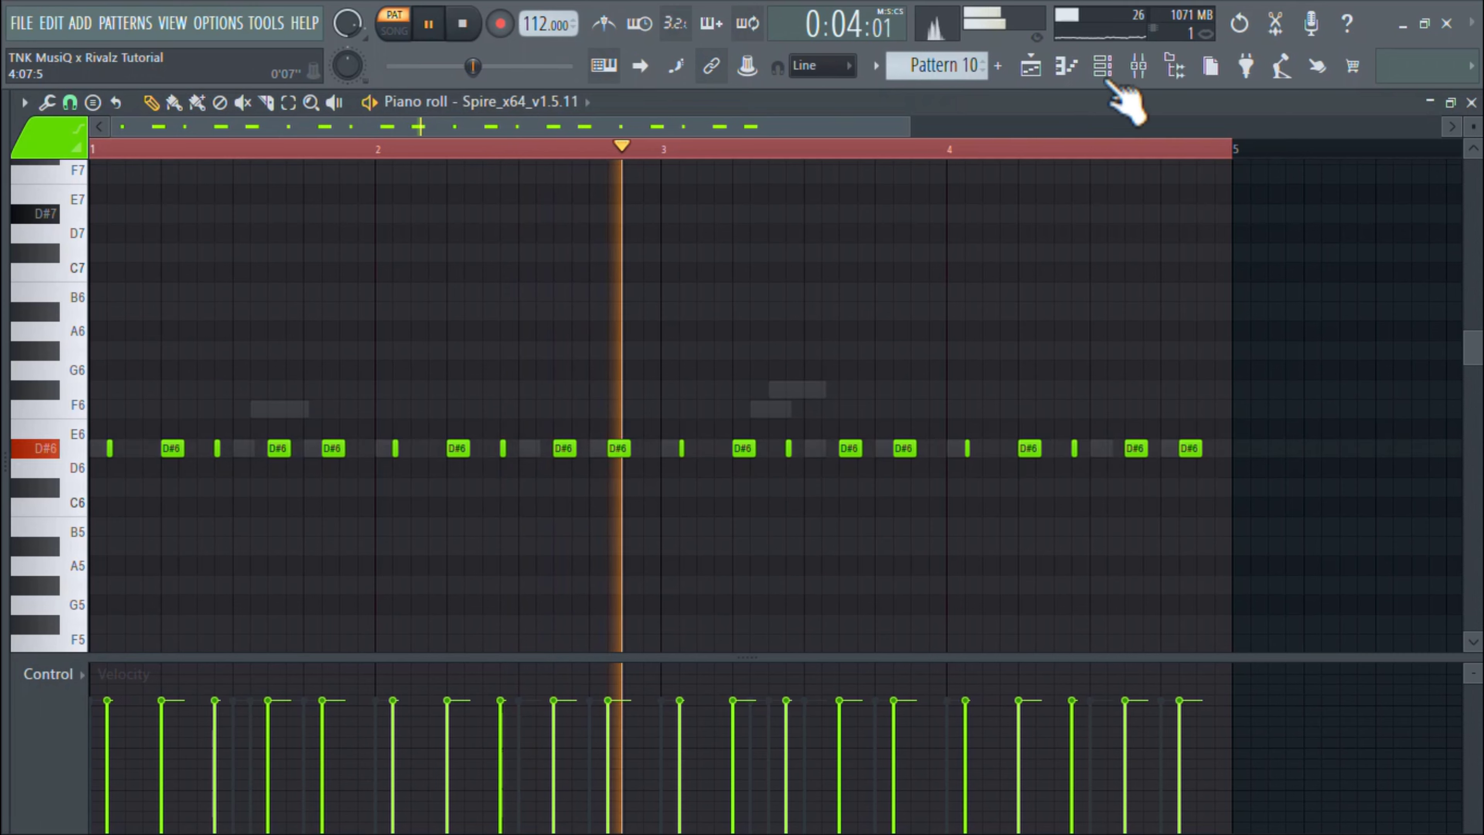
Open the Spire_x64_v1.5.11 instrument from the channel rack and check its loaded preset in the preset browser
left_click(1102, 65)
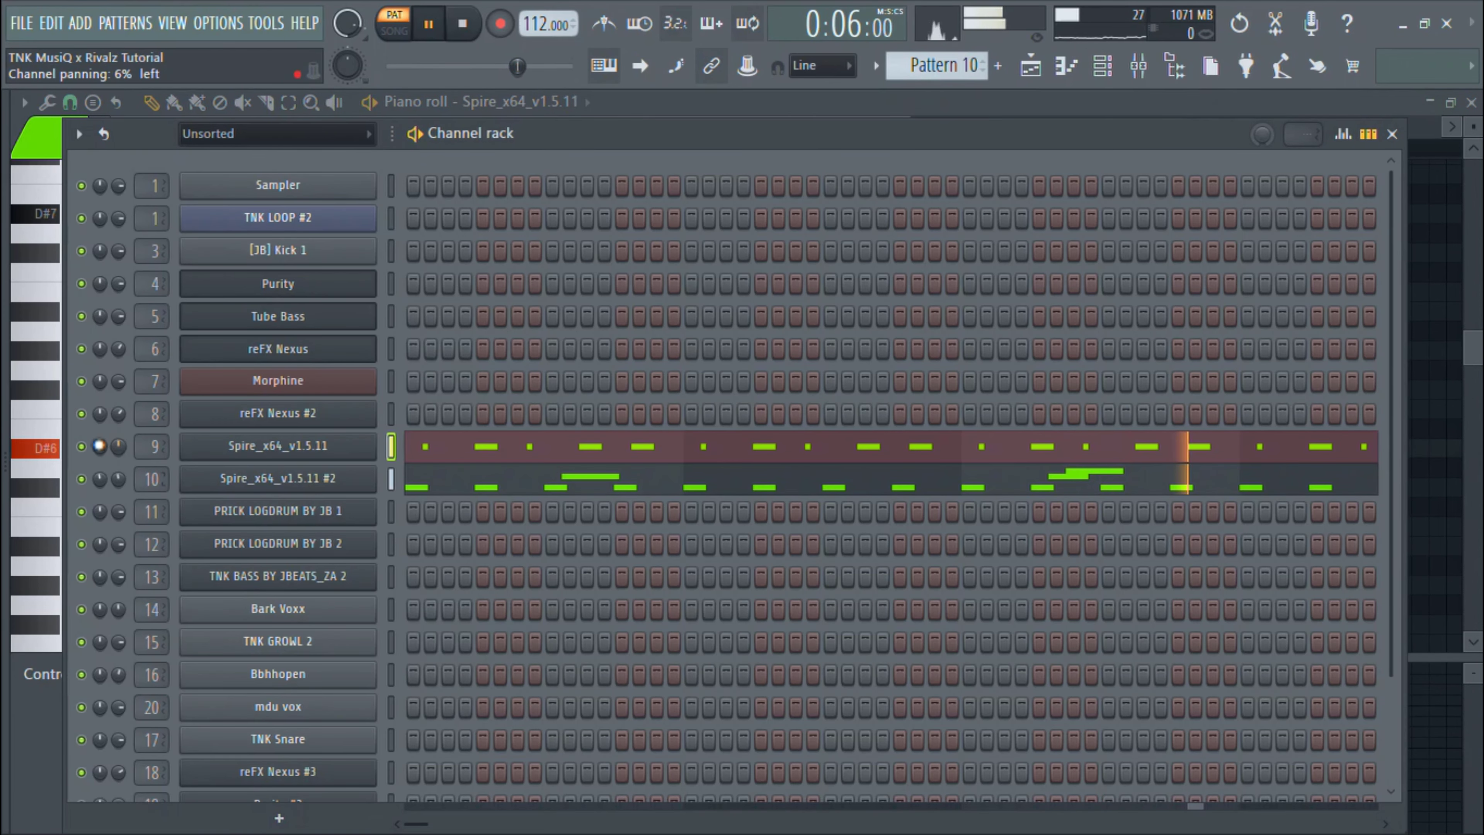
left_click(344, 453)
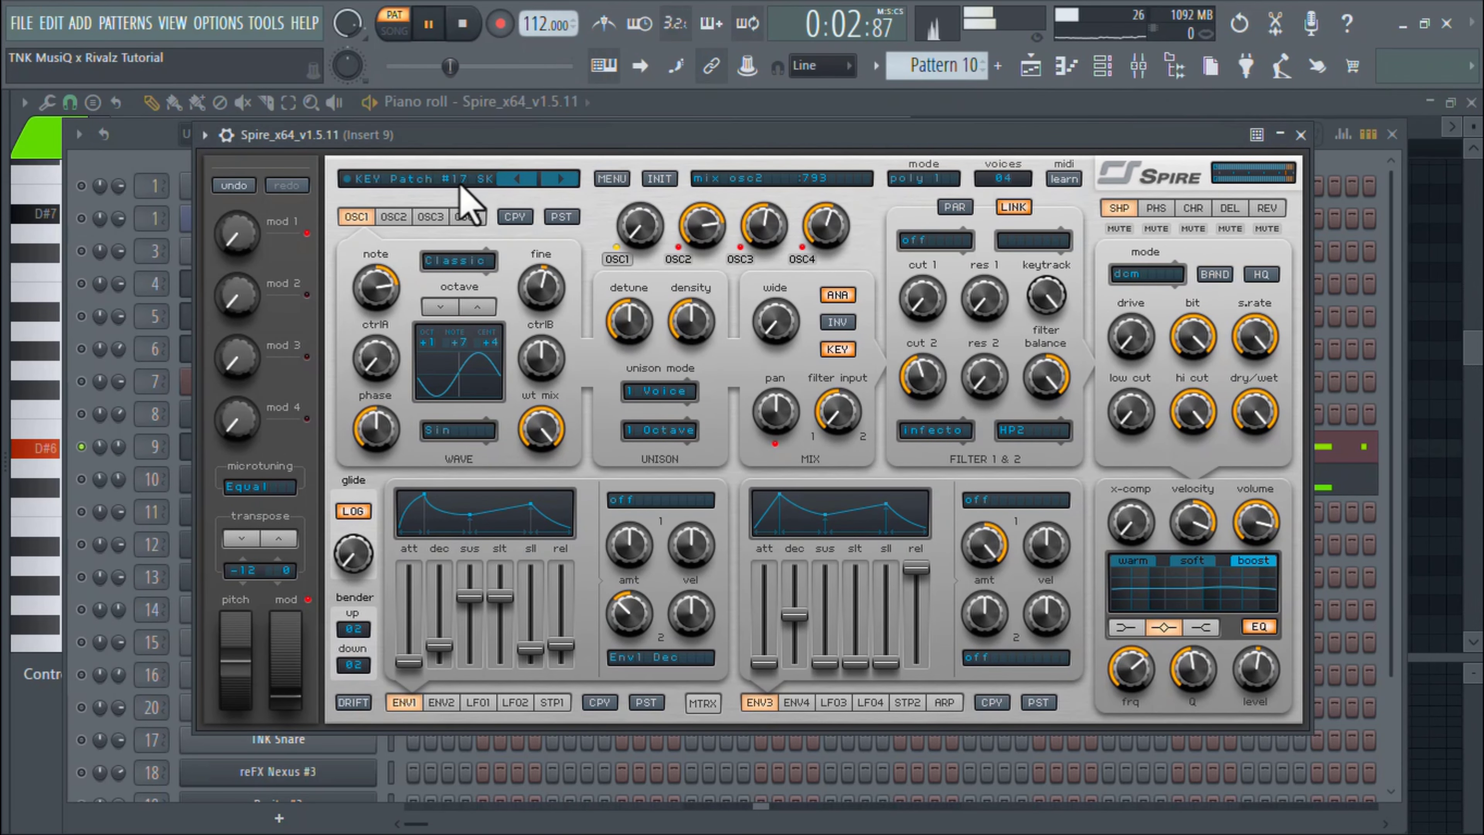
left_click(460, 186)
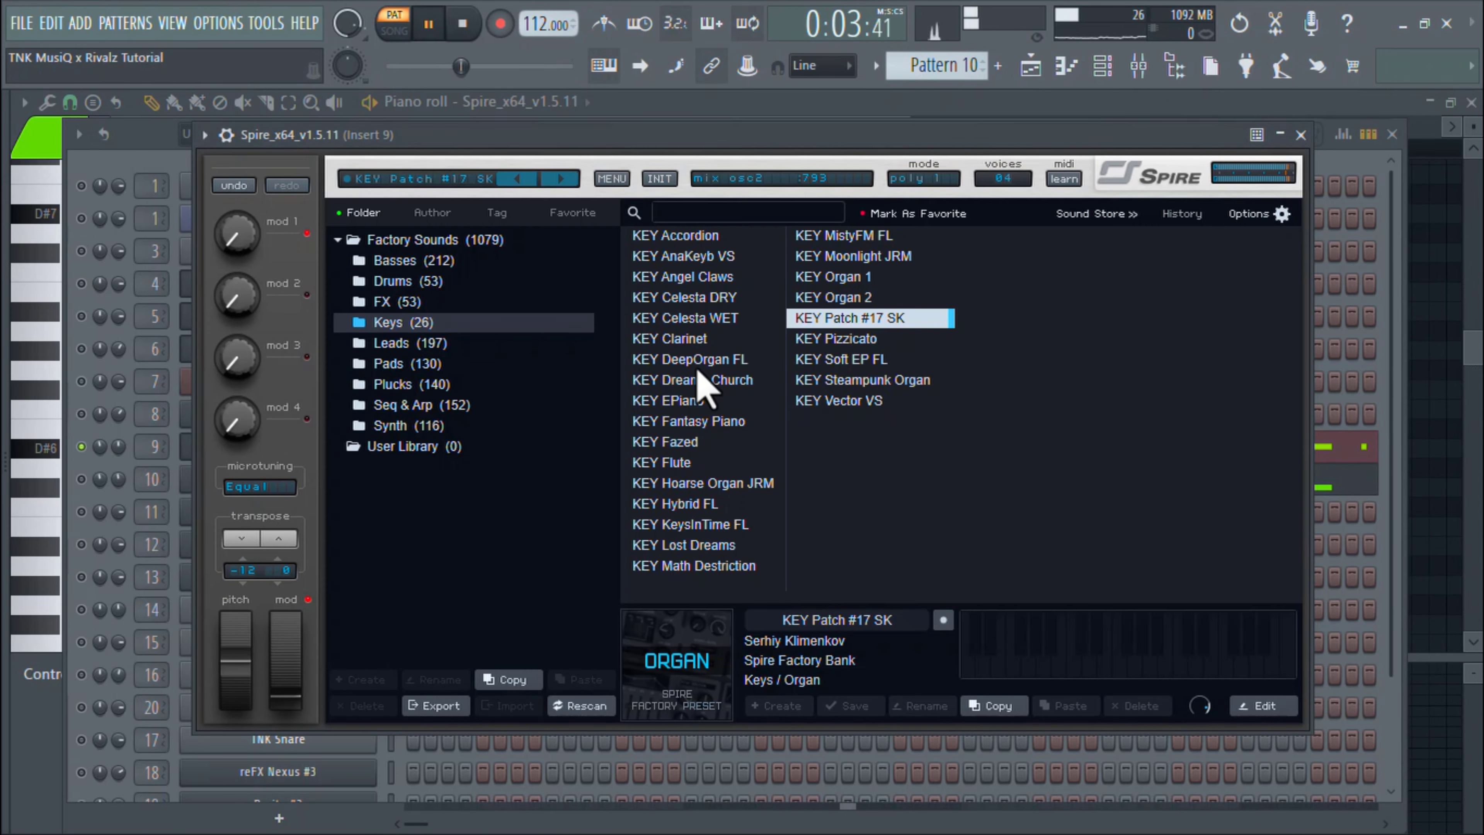
left_click(1300, 135)
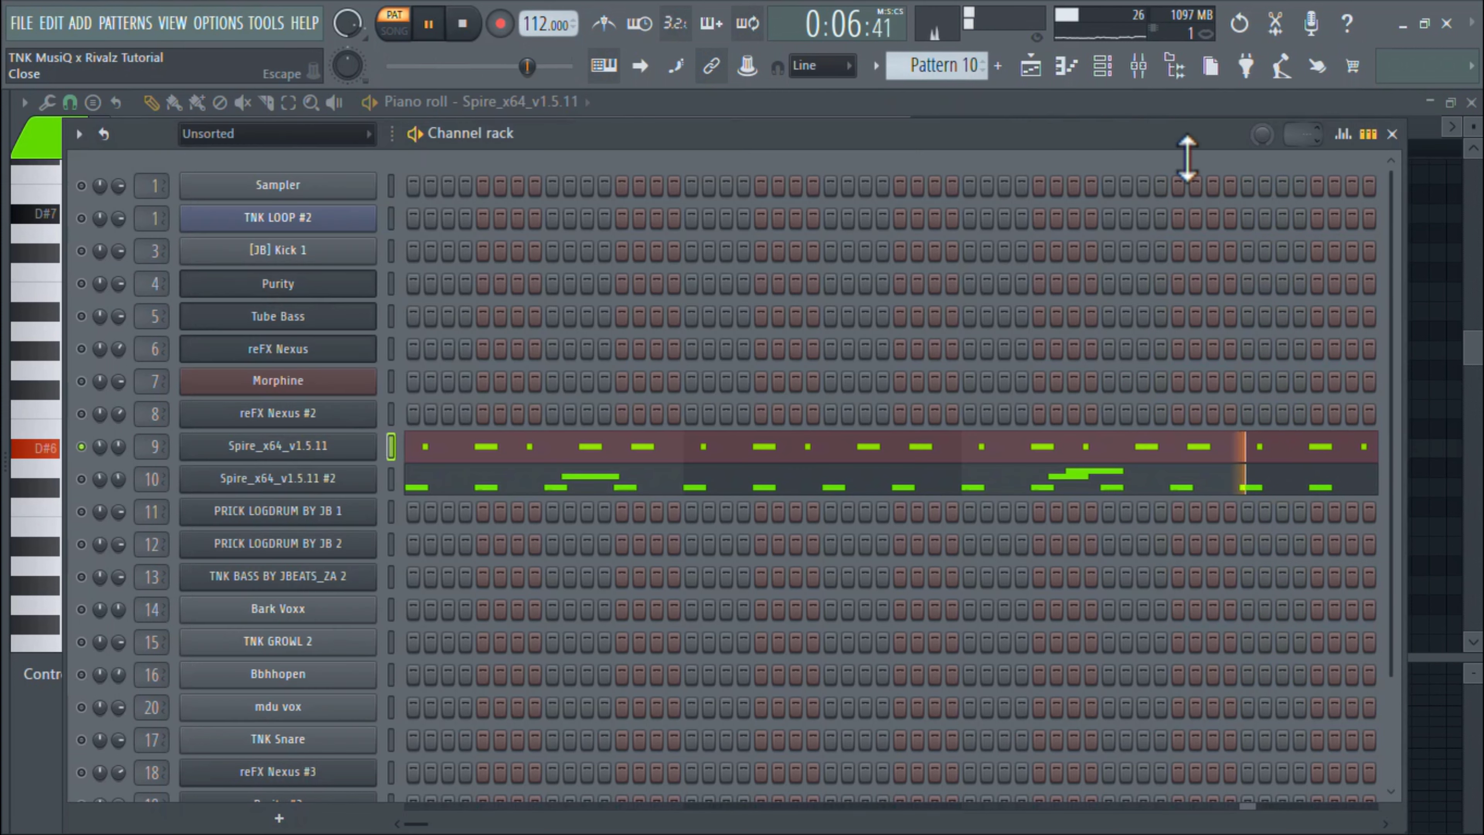
Check the Spire_x64_v1.5.11 #2 instrument's preset in its browser and examine that channel's Pattern 10 notes in the piano roll
left_click(315, 477)
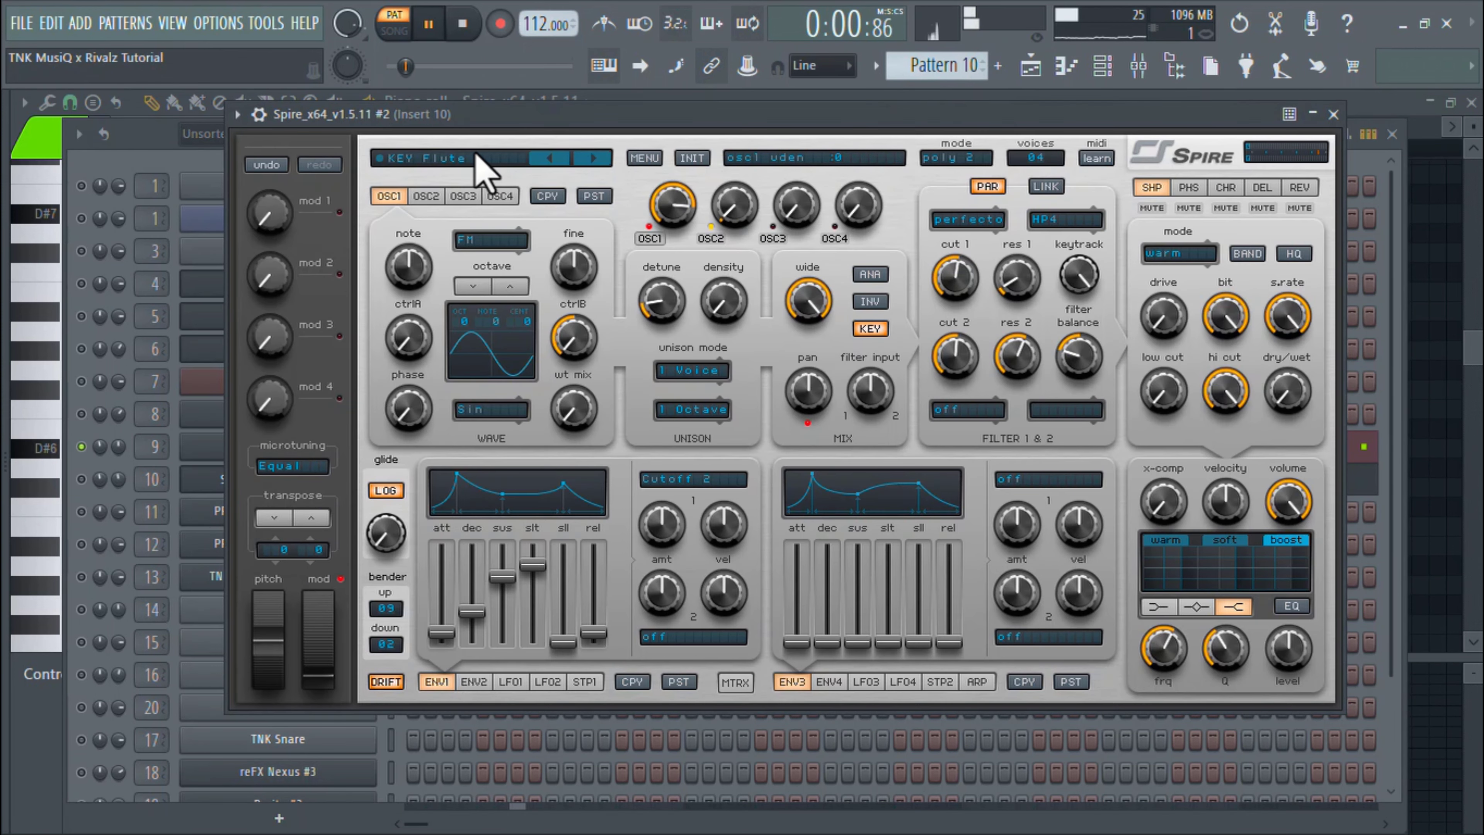
left_click(490, 159)
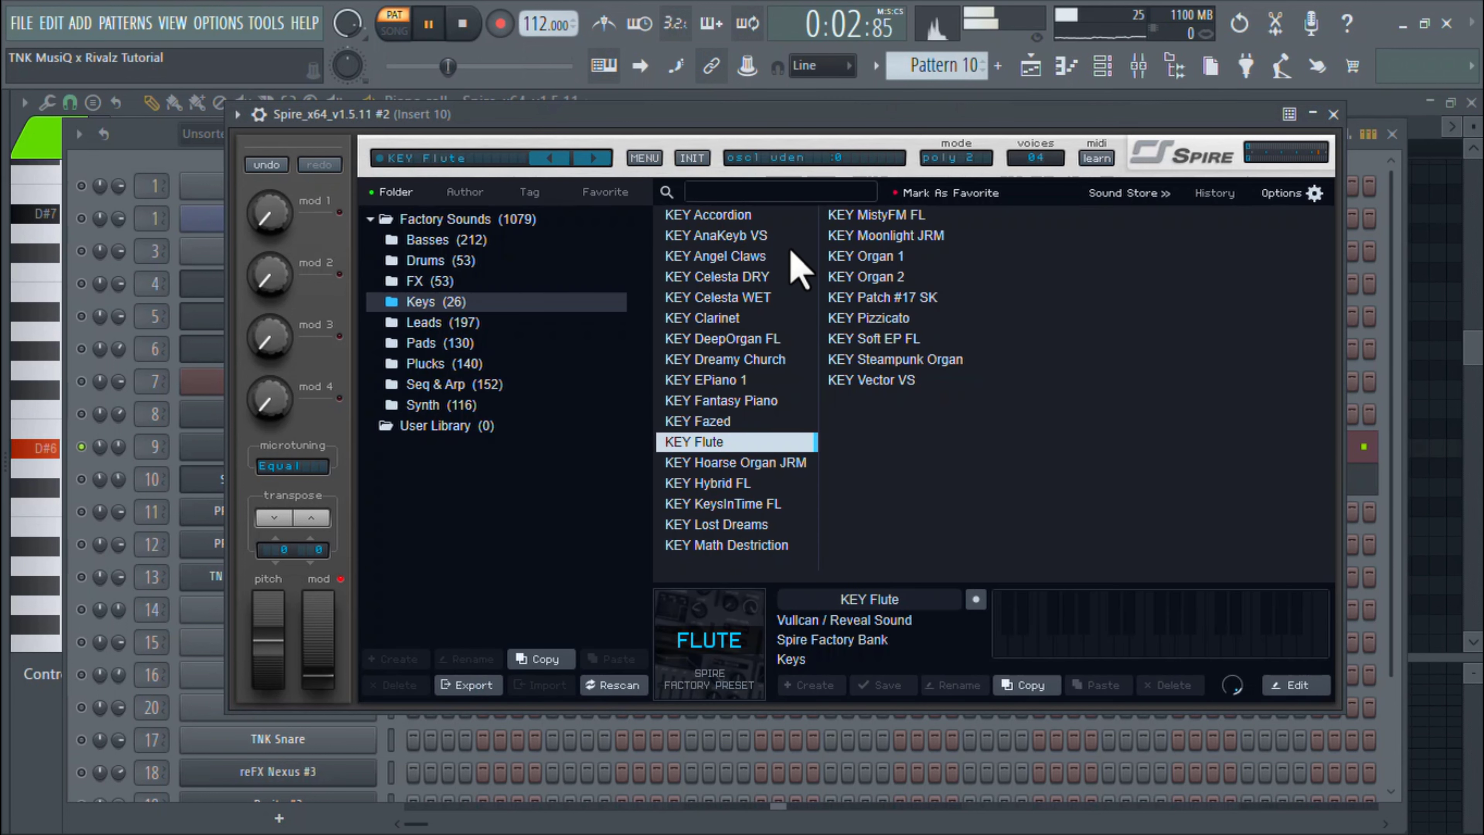
left_click(1333, 114)
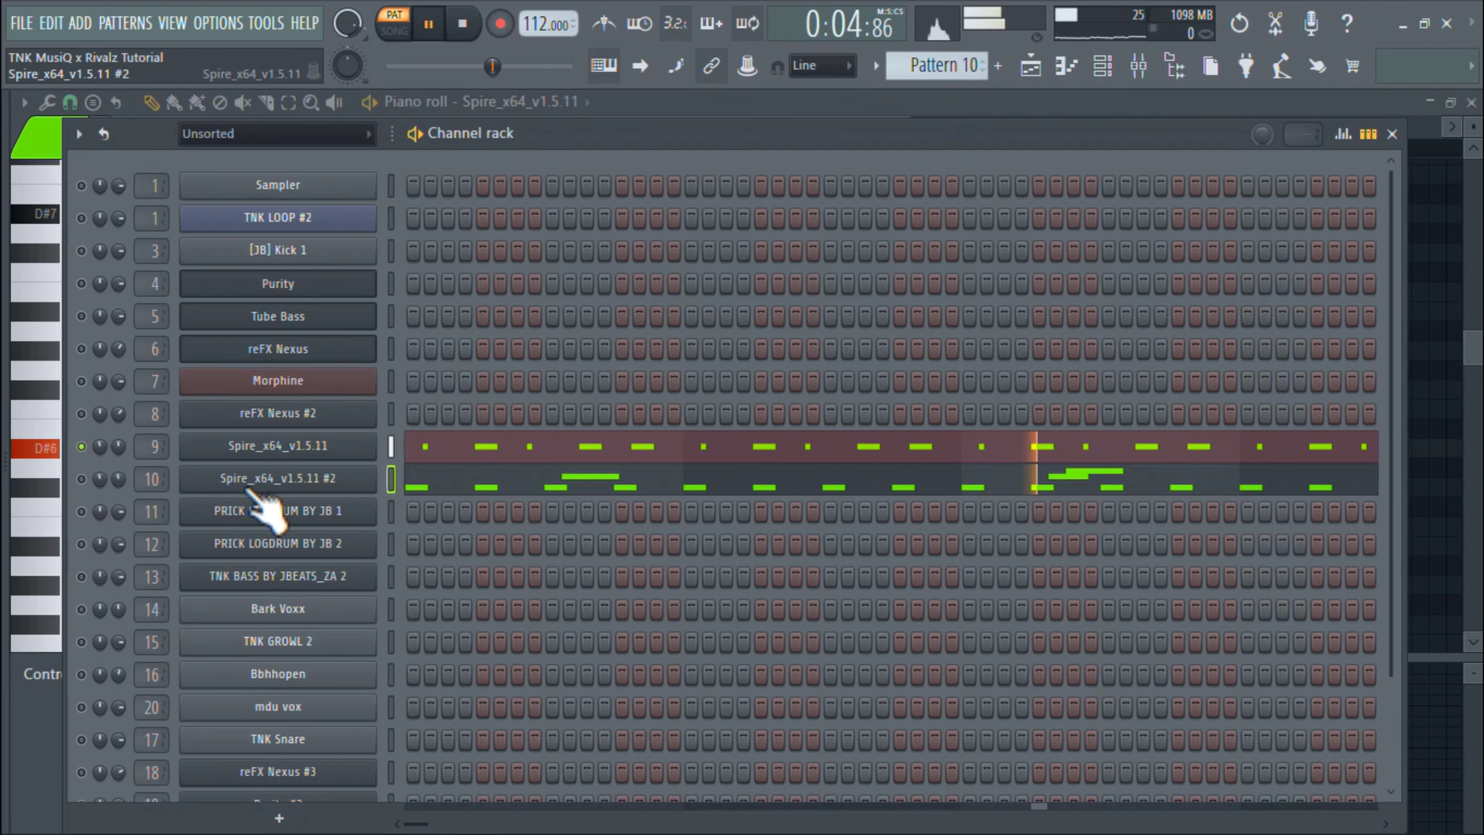
left_click(464, 486)
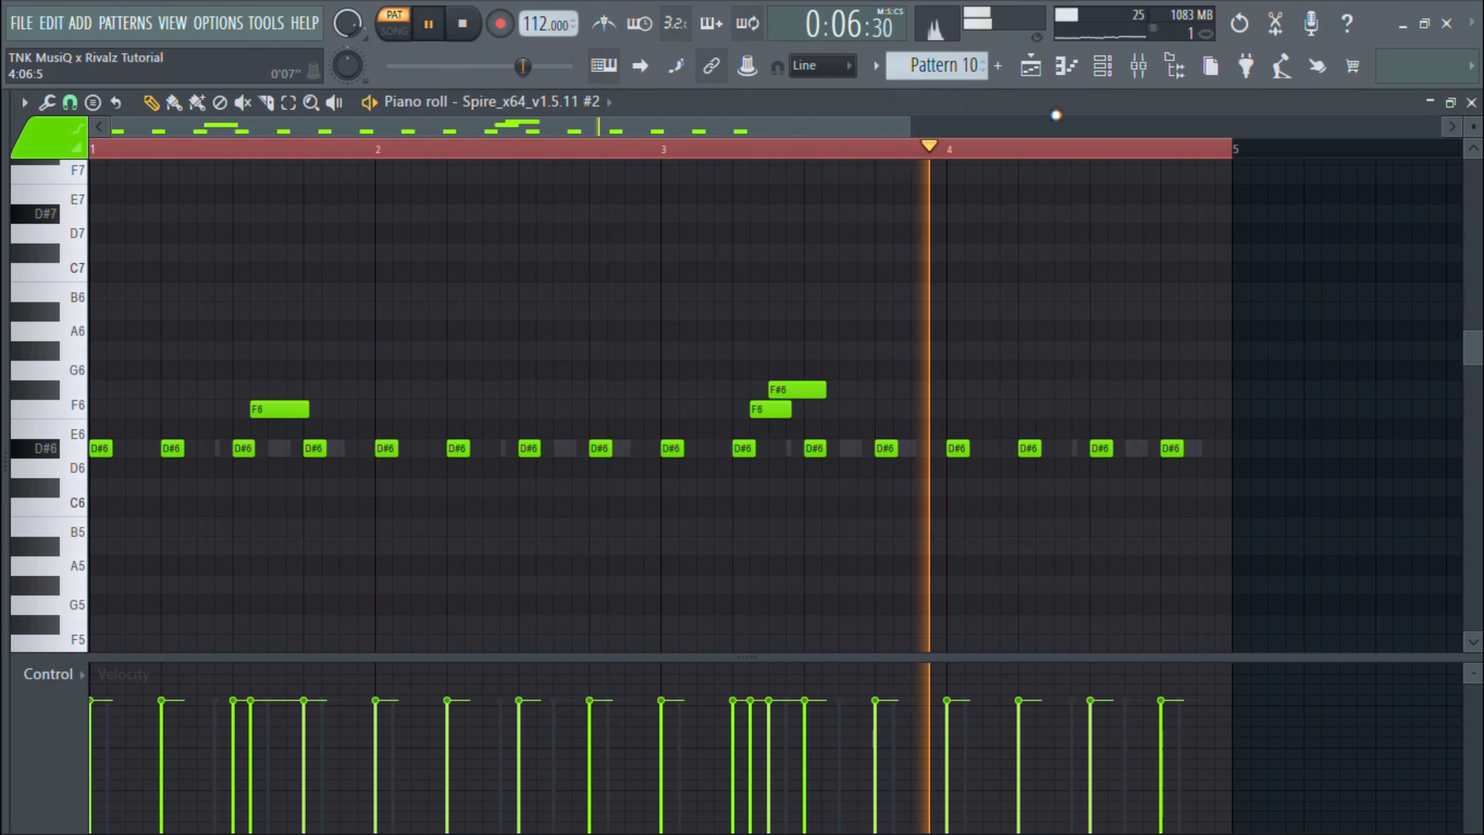
Play the arrangement in song mode from bar 33 with all channels unmuted in the channel rack
left_click(1030, 66)
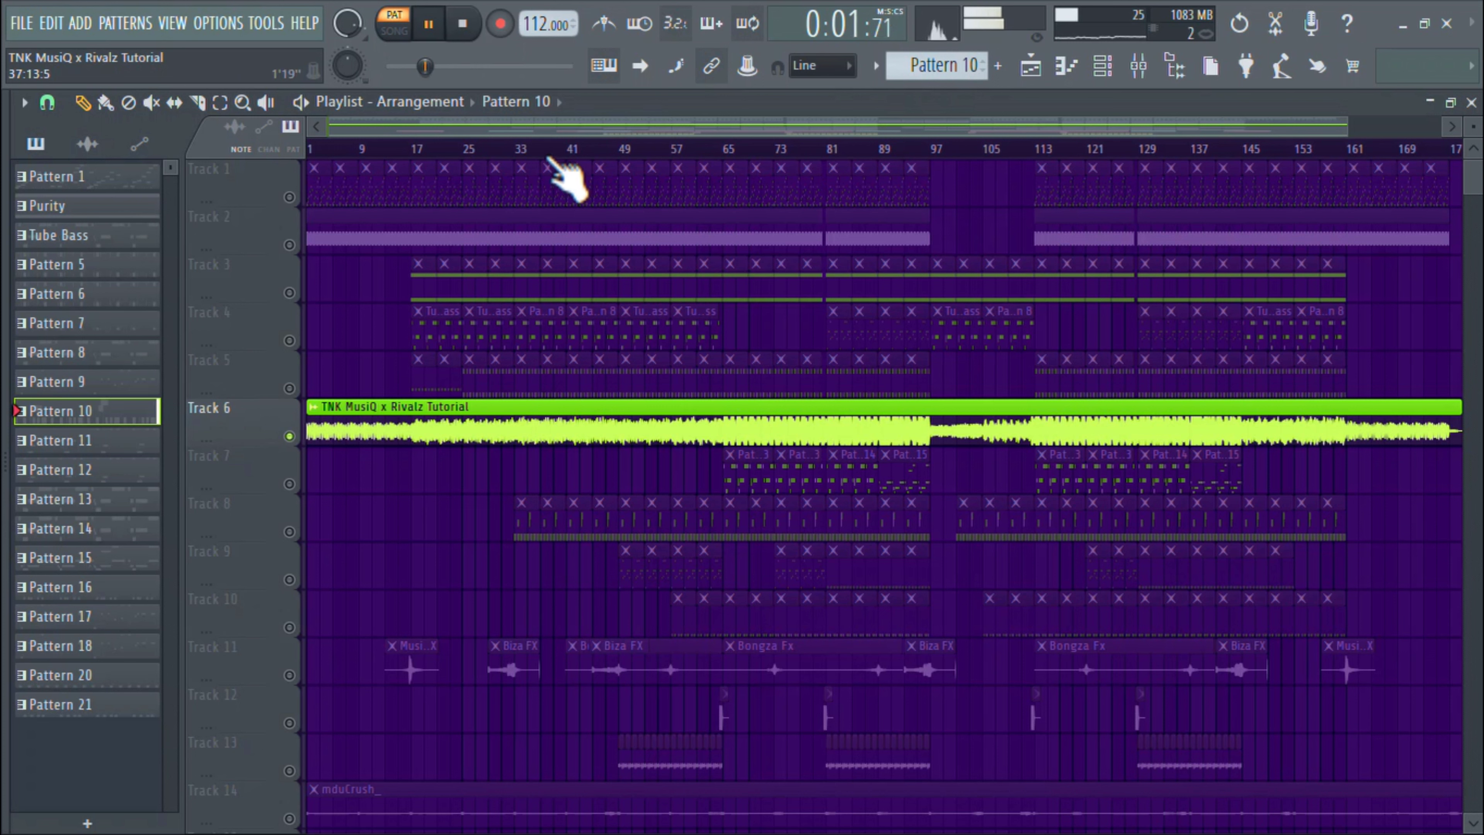
left_click(516, 148)
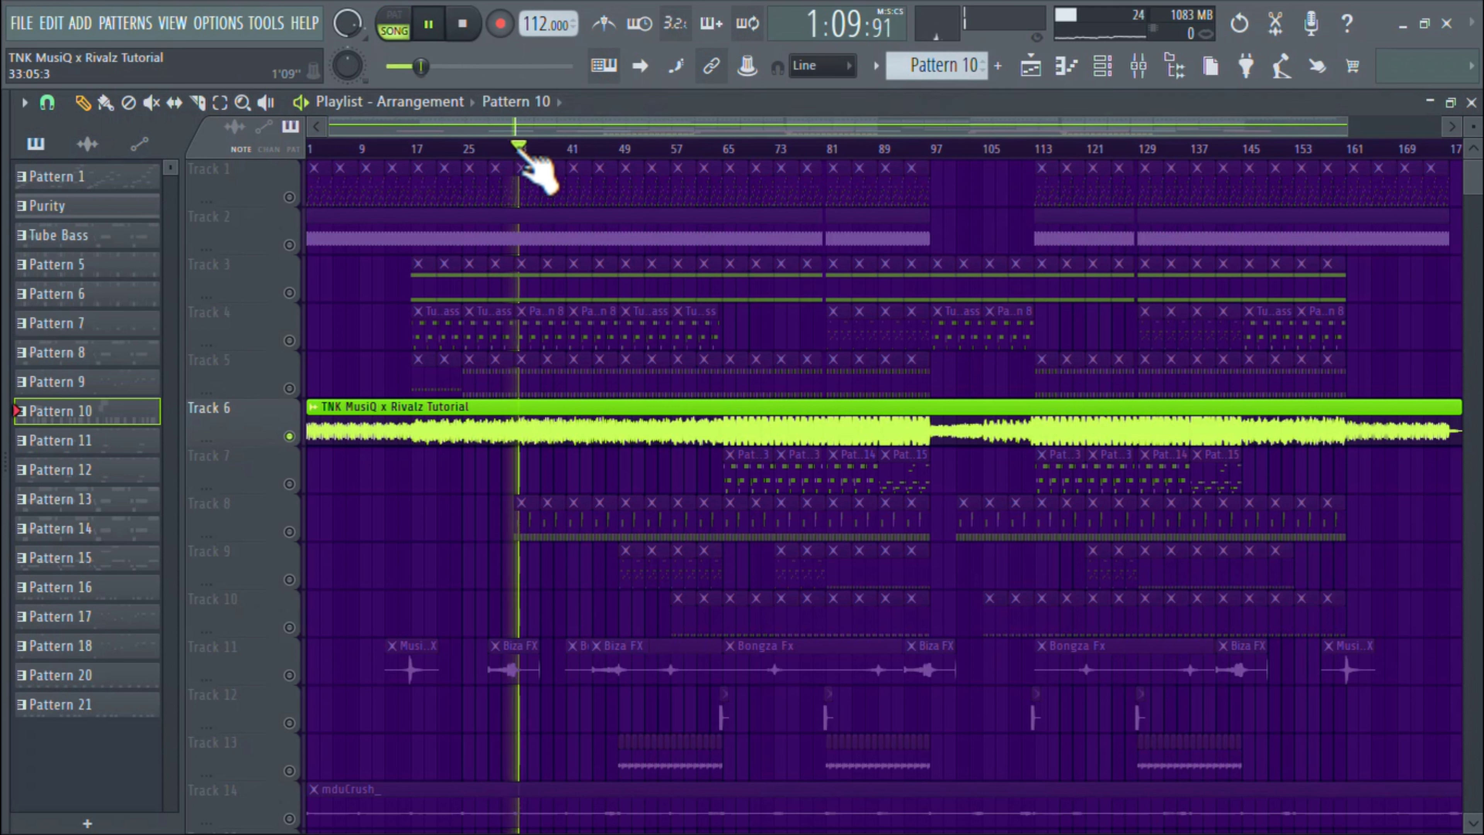
key("space")
left_click(1103, 75)
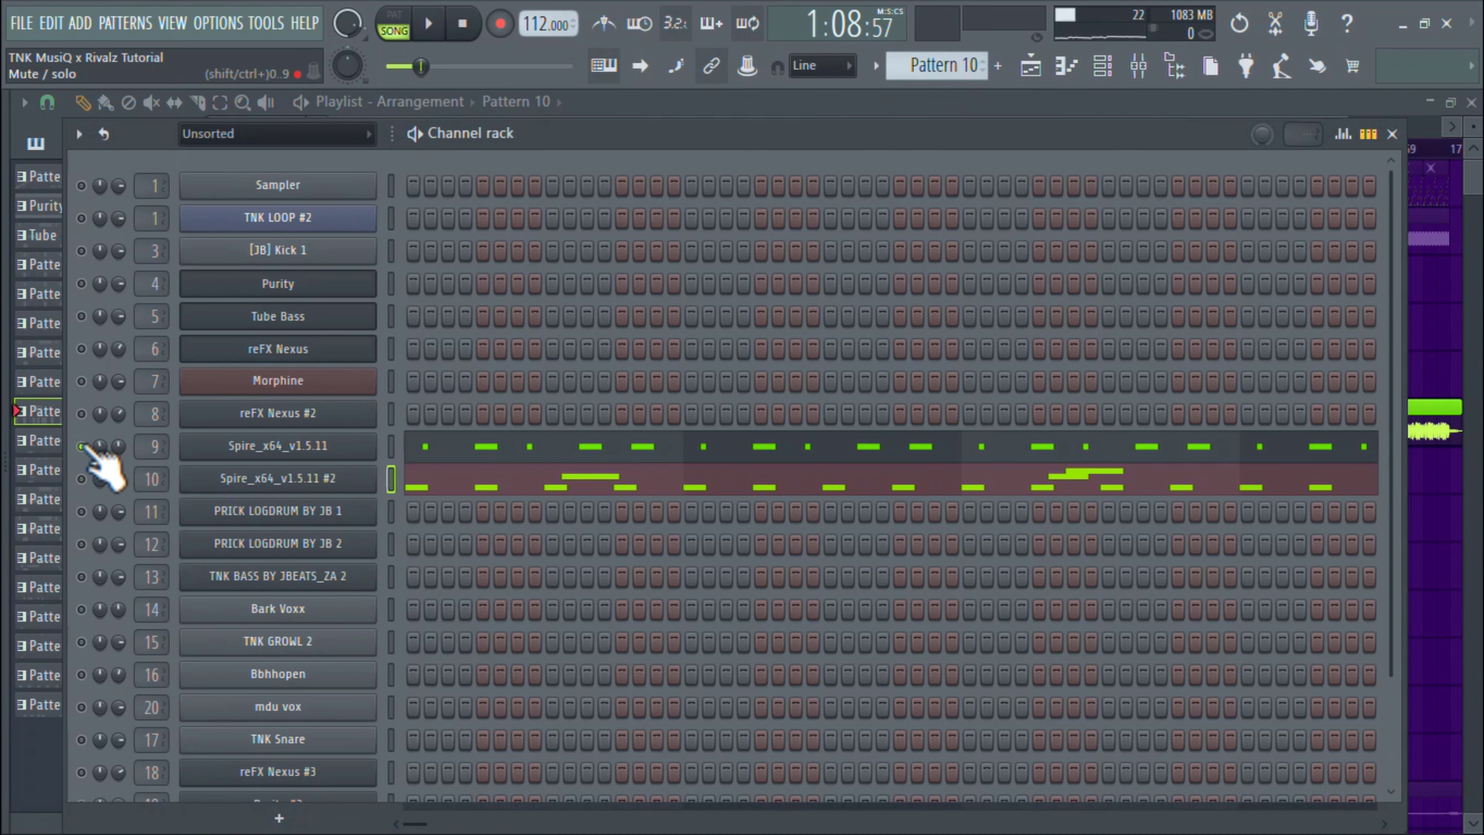
left_click(1032, 69)
key("space")
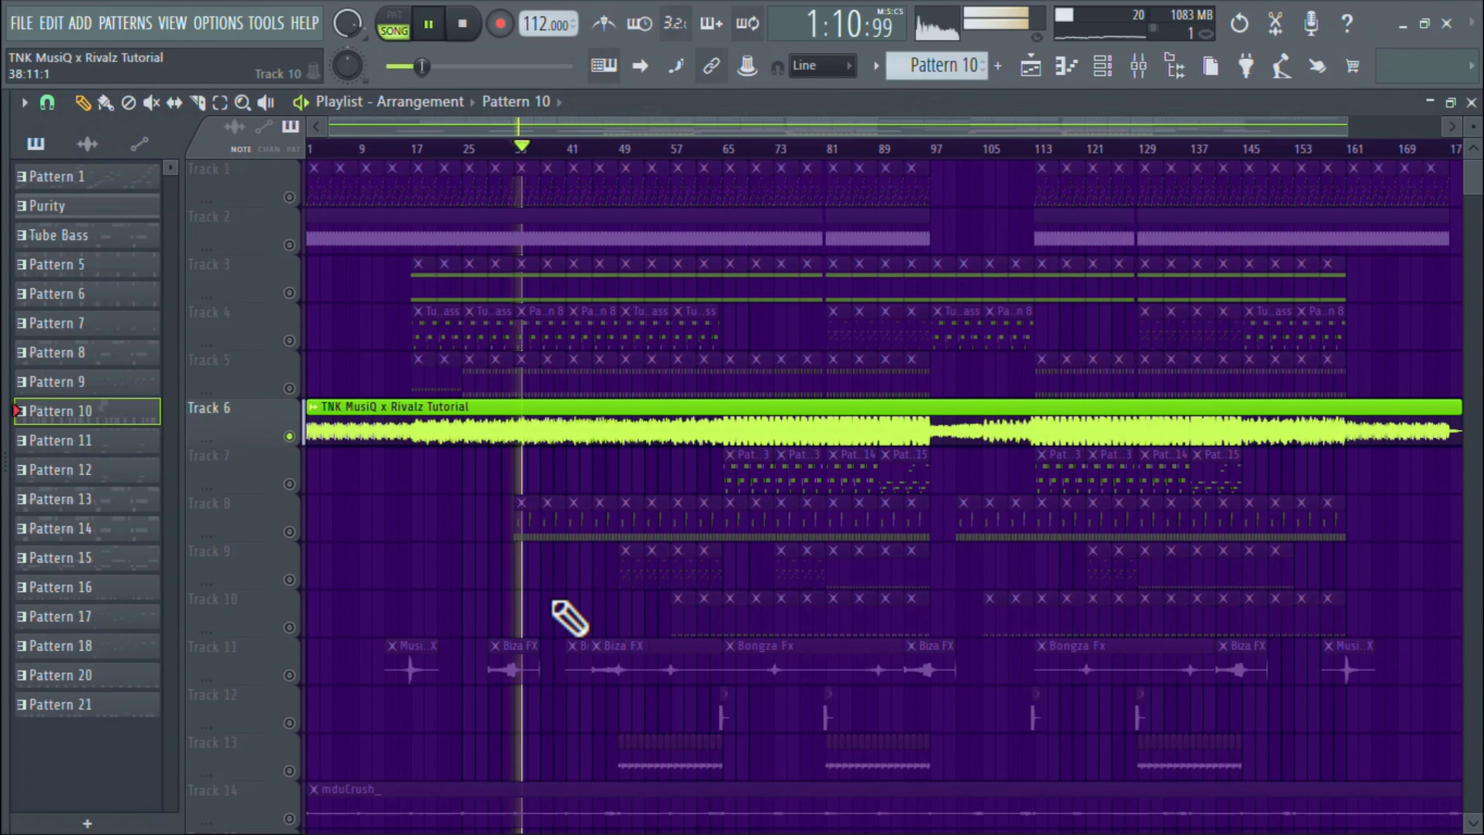
scroll(584, 622, "down", 5)
scroll(589, 620, "up", 4)
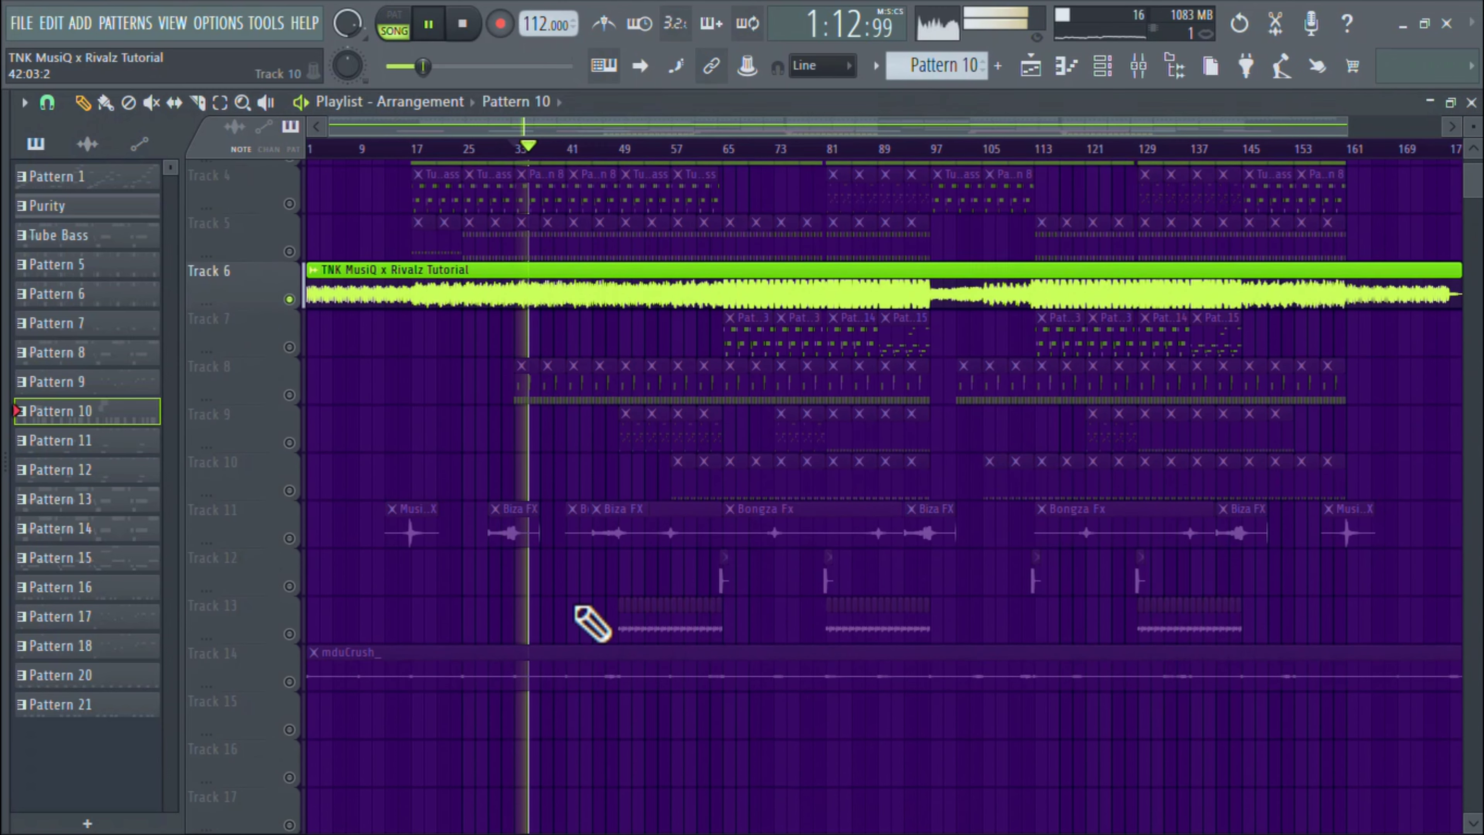
scroll(590, 623, "up", 1)
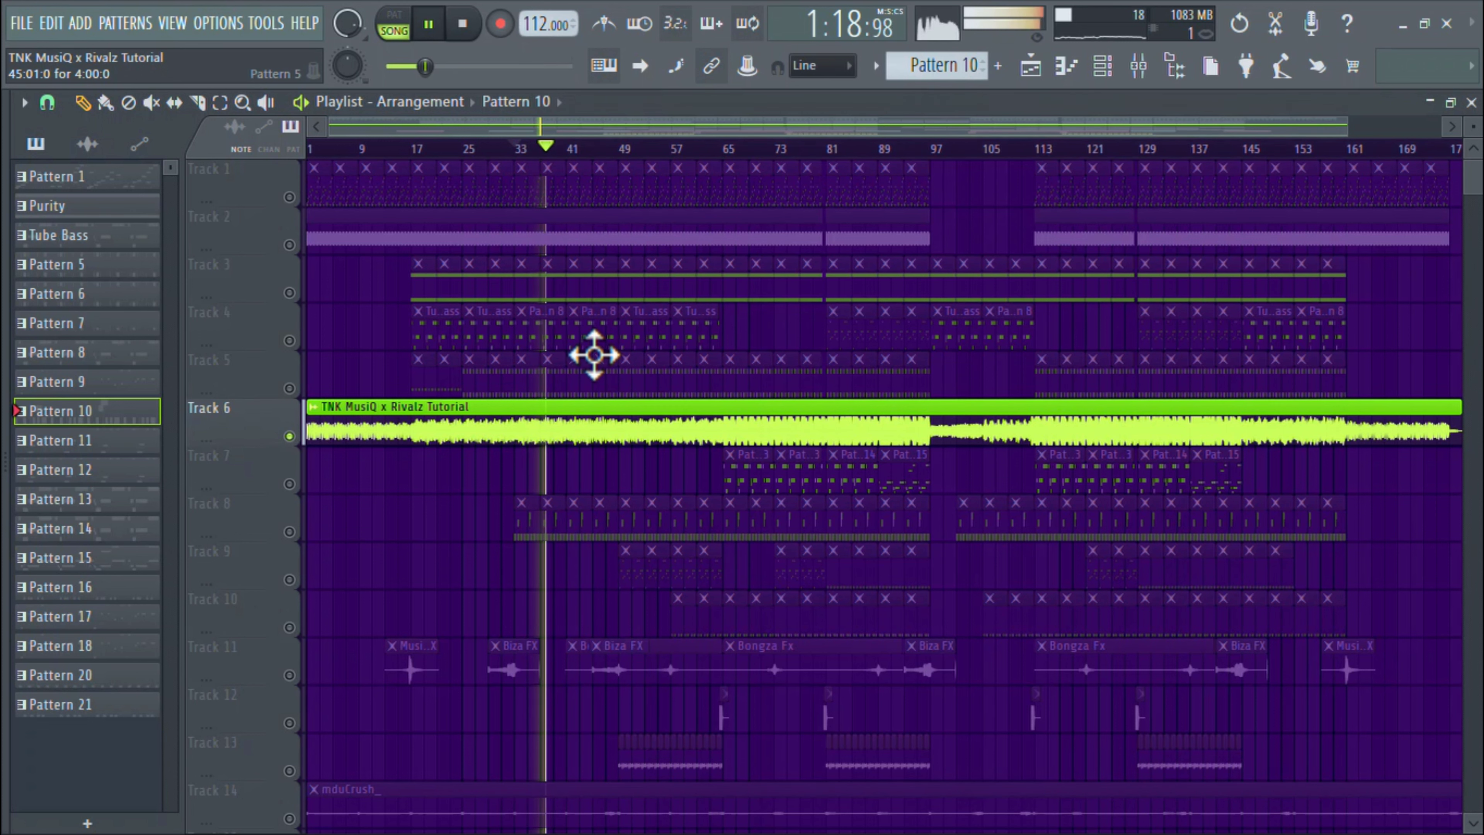
Open the Pattern 8 clip at bar 41 on Track 4 and audition its full range of Morphine notes in pattern mode
double_click(597, 332)
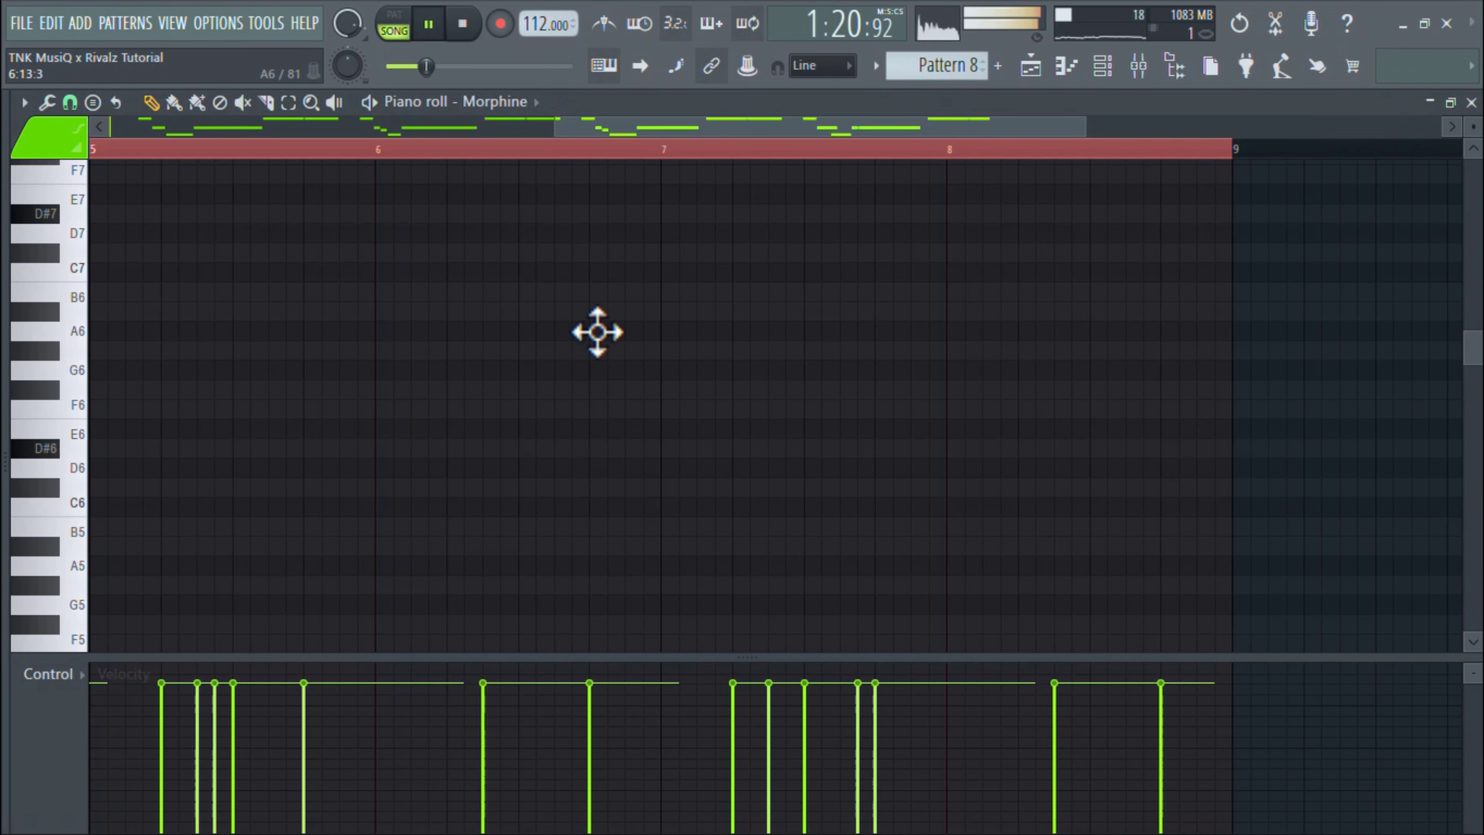
left_click(392, 23)
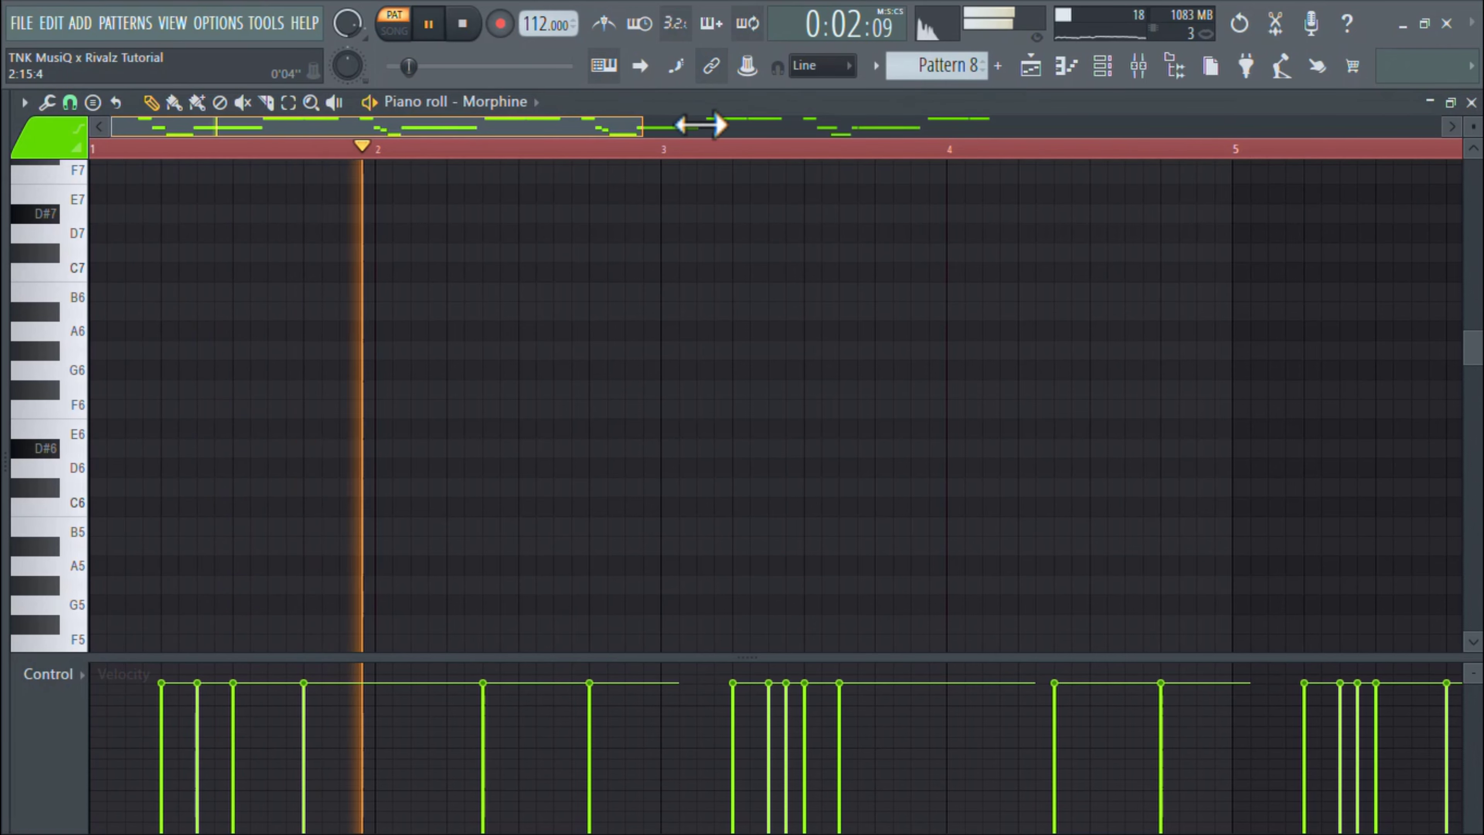
left_click_drag(646, 126, 1177, 214)
scroll(1219, 375, "down", 10)
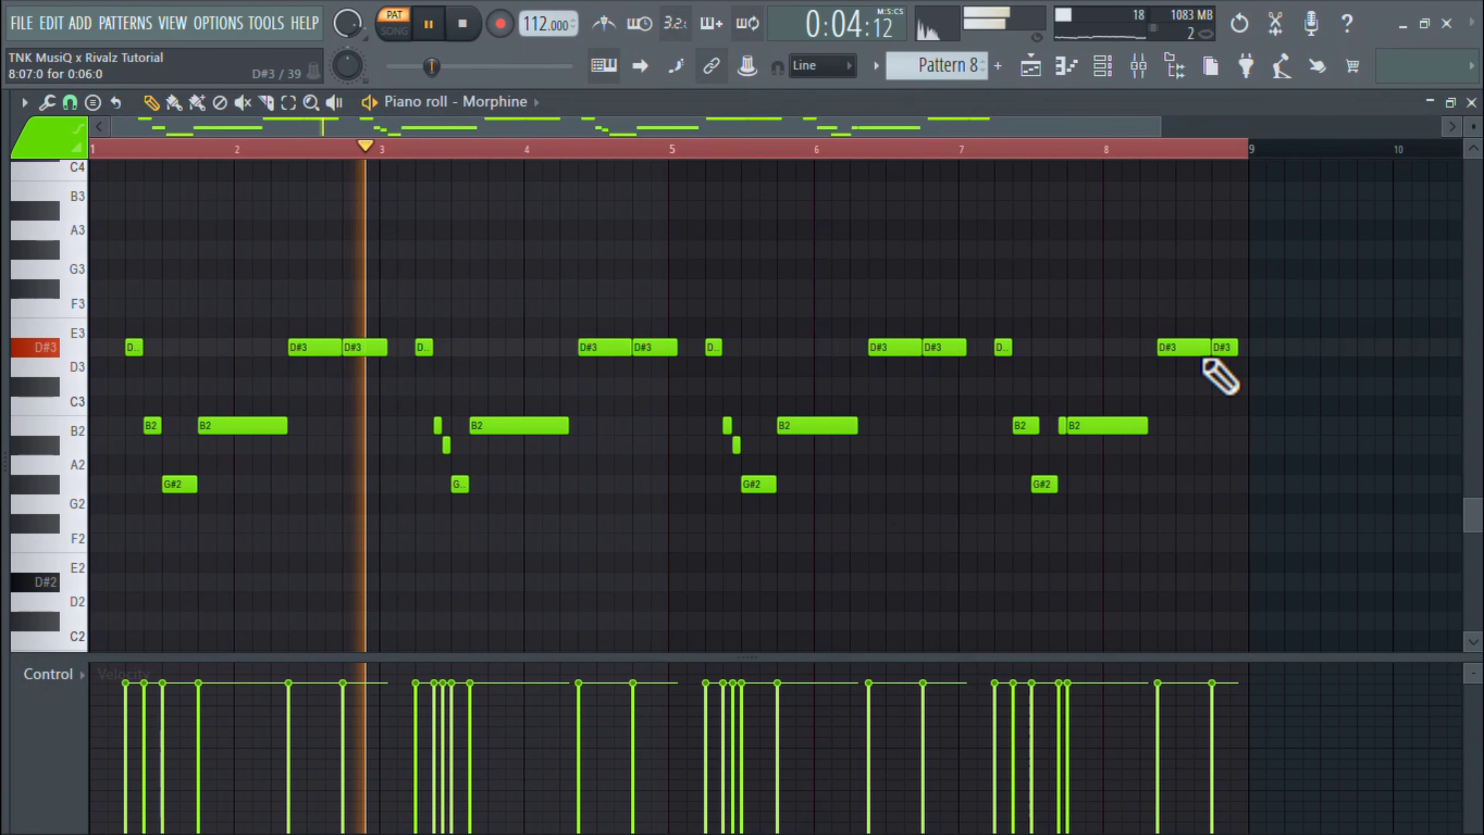
Open the Morphine instrument from the channel rack and check its loaded program in the presets library
left_click(1104, 66)
left_click(314, 380)
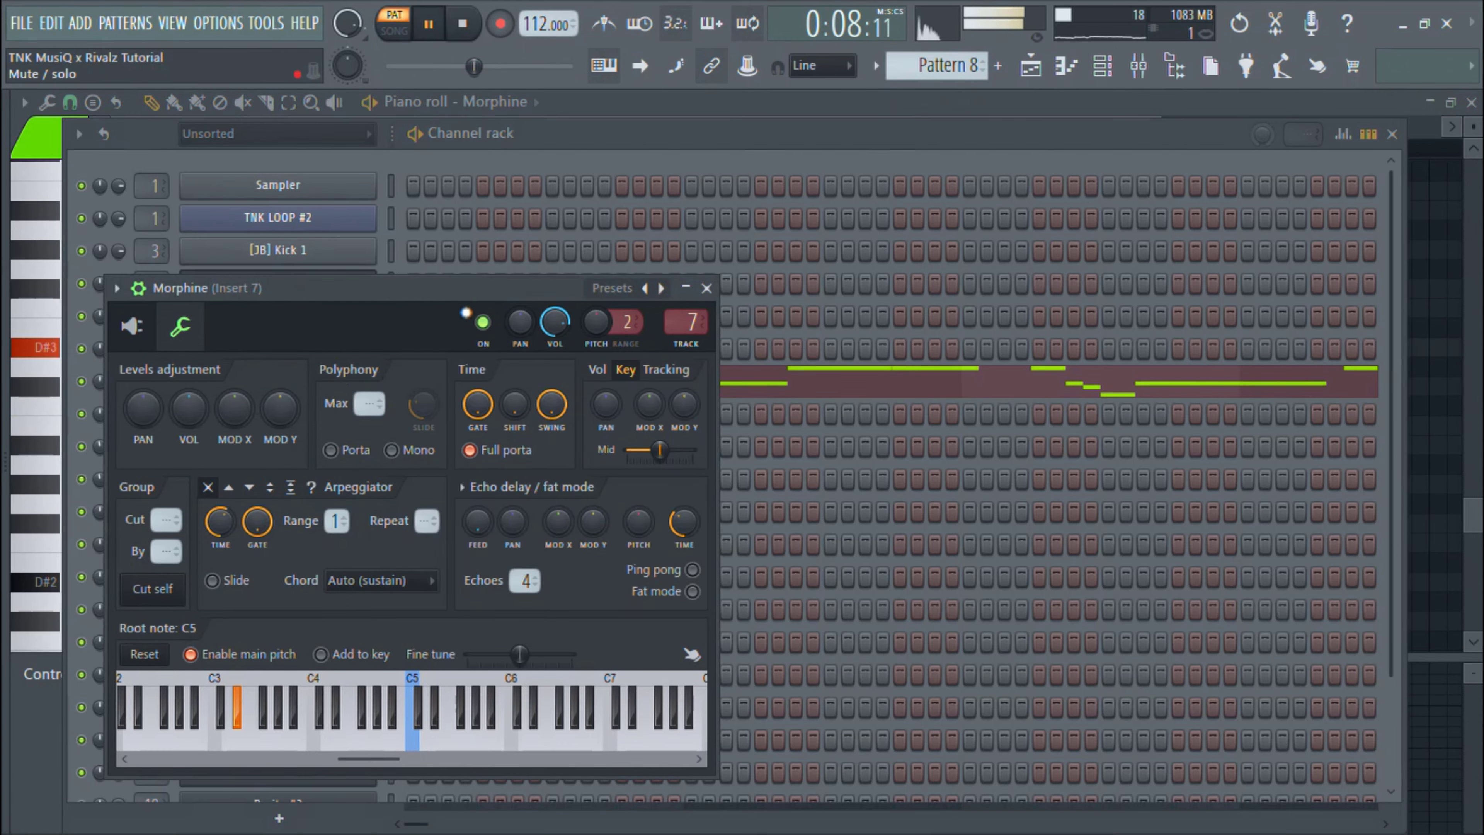
left_click(339, 262)
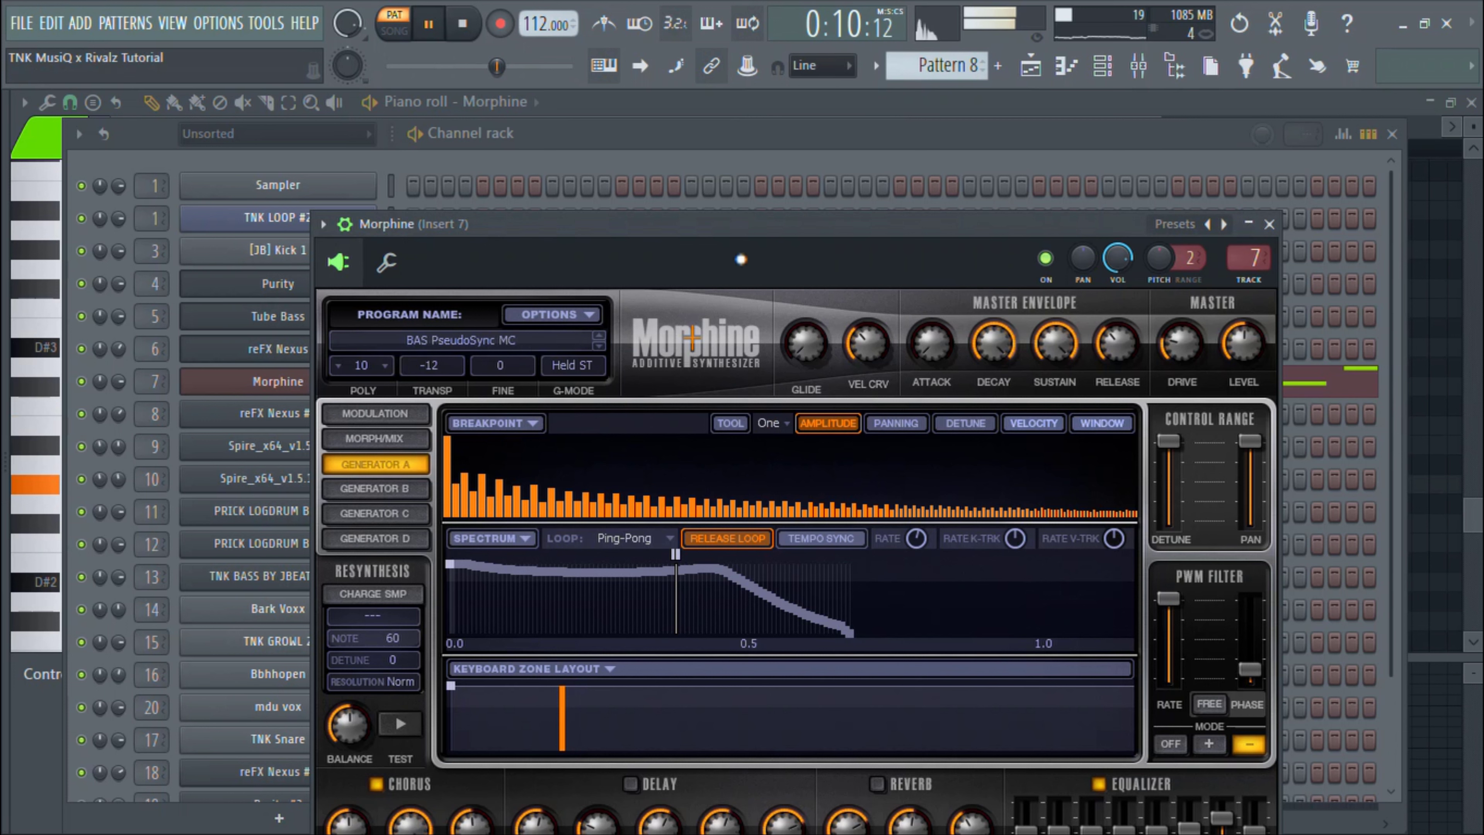
left_click_drag(747, 226, 711, 123)
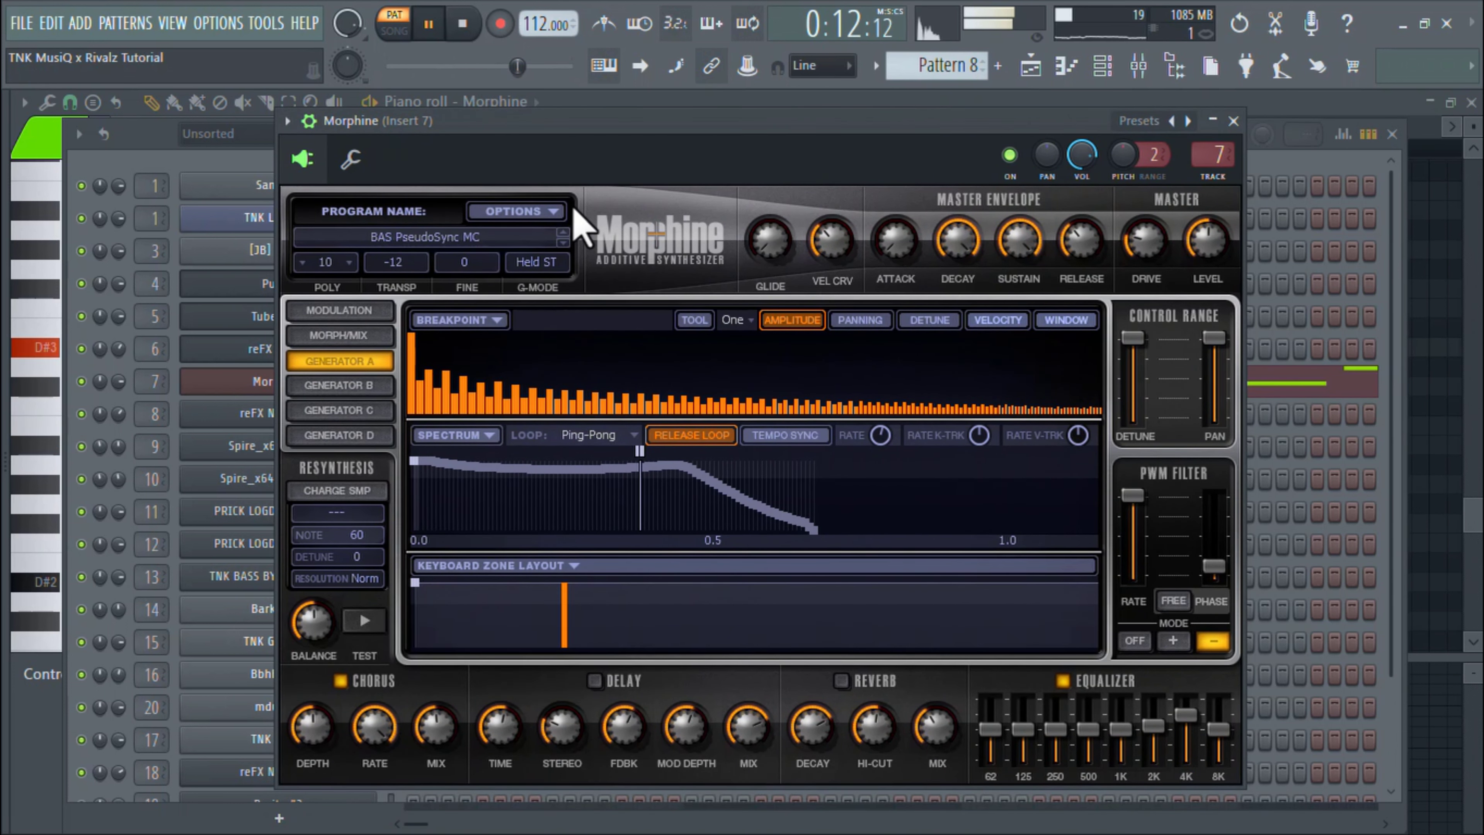
left_click(480, 239)
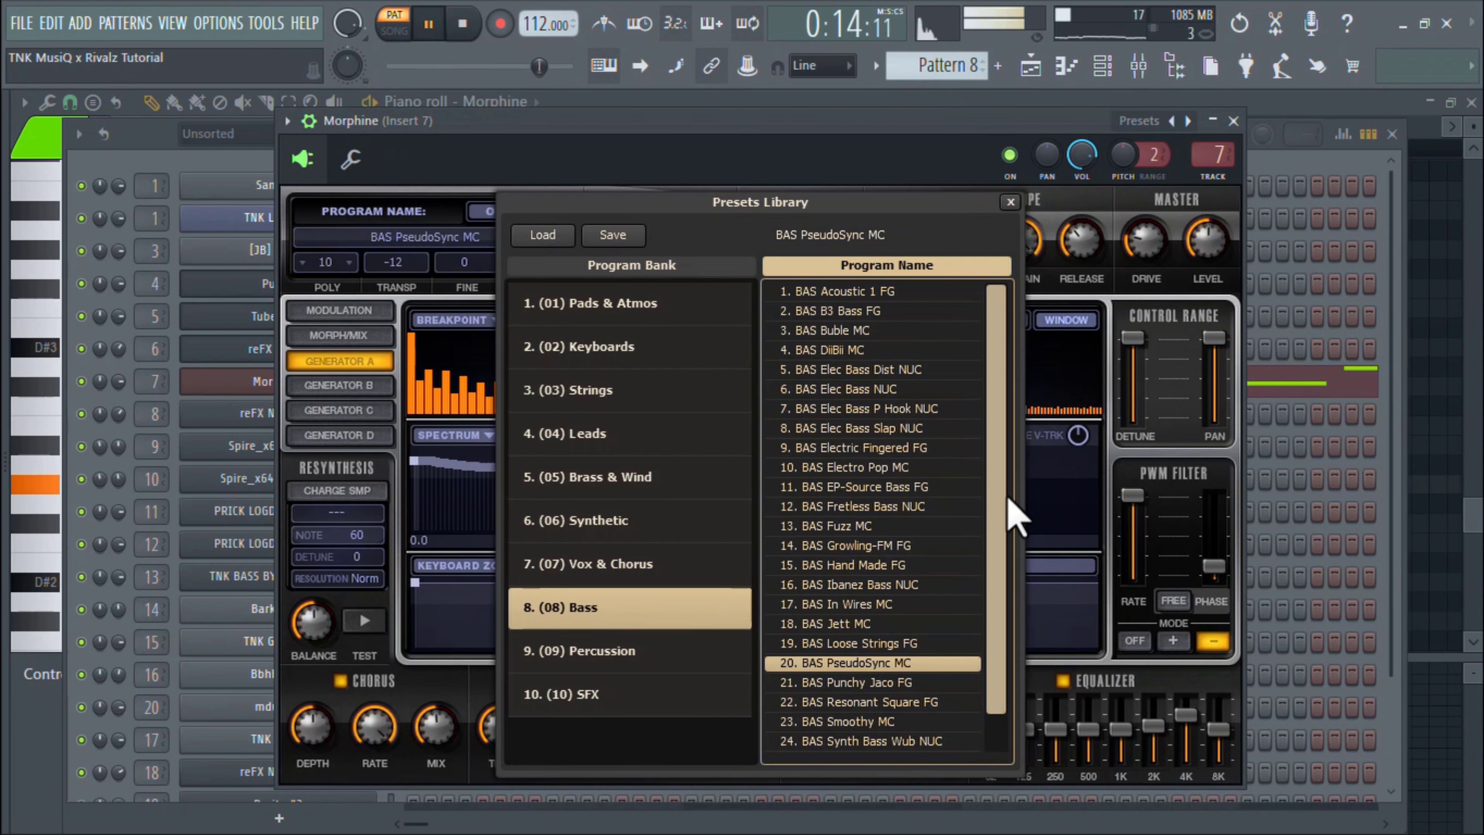
Play the arrangement from bar 41, then open the Pattern 9 clip at bar 49 on Track 9 and examine its notes
left_click(1064, 71)
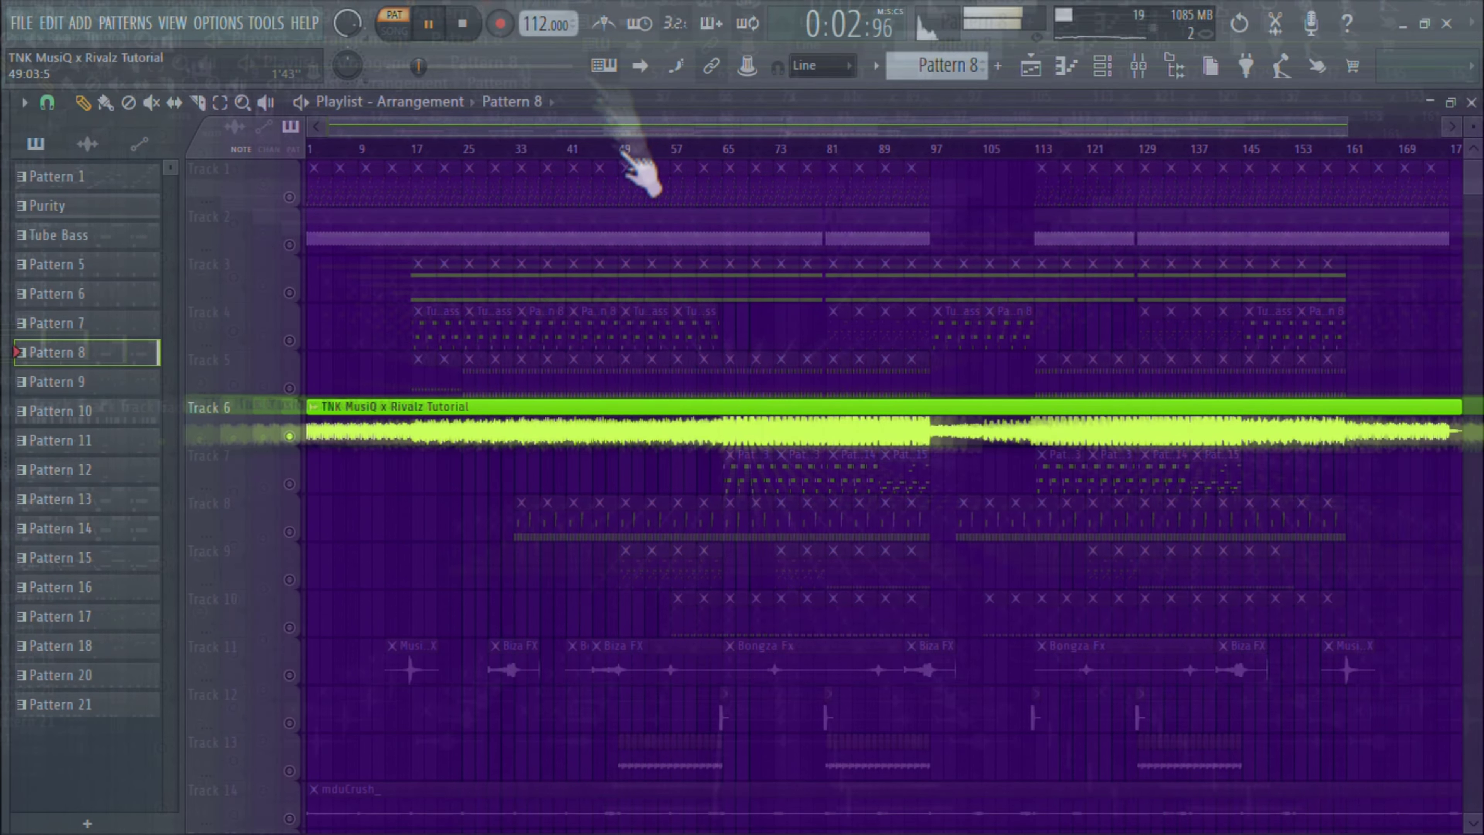
left_click(570, 150)
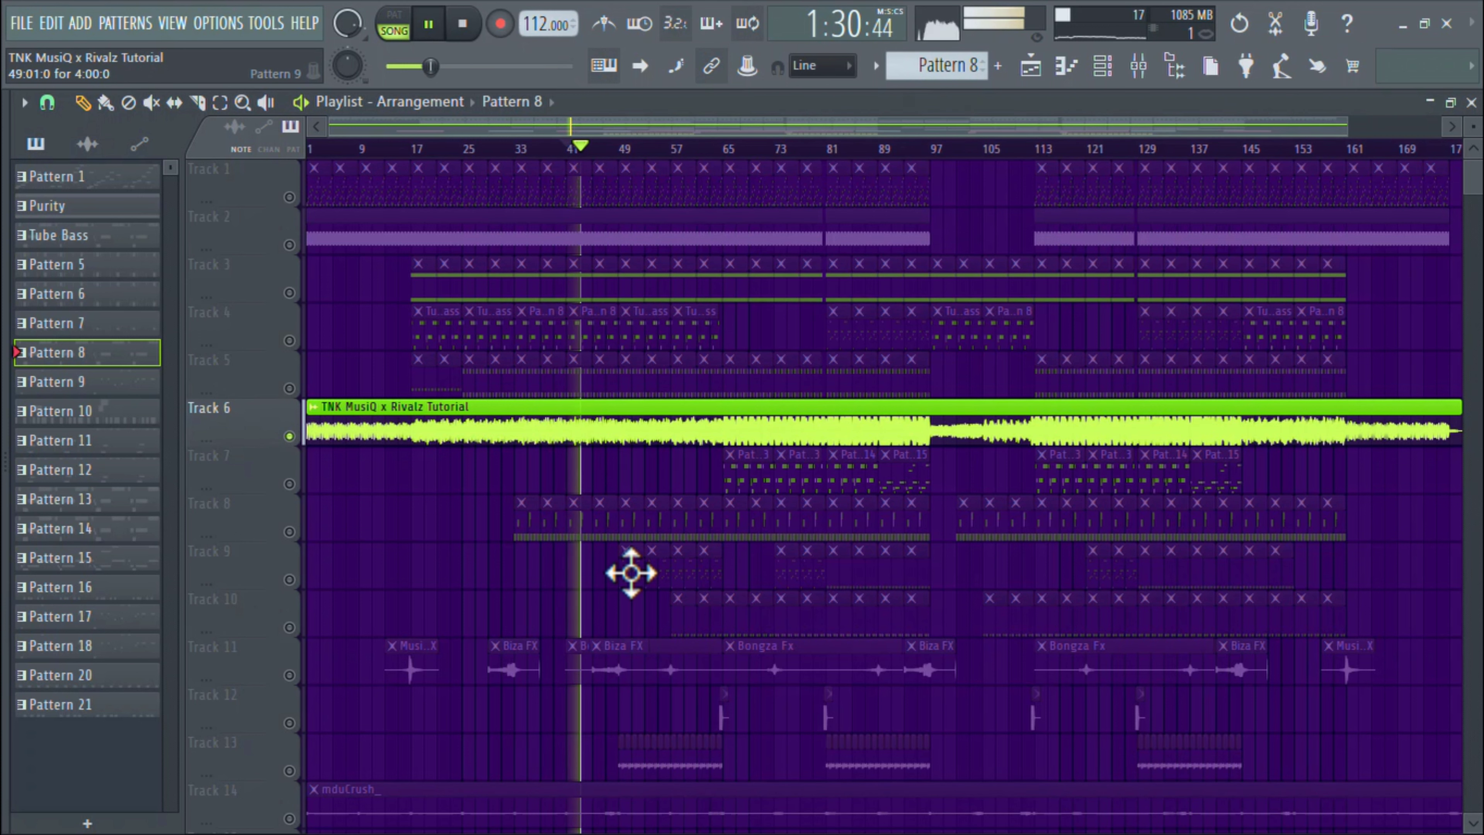
double_click(630, 572)
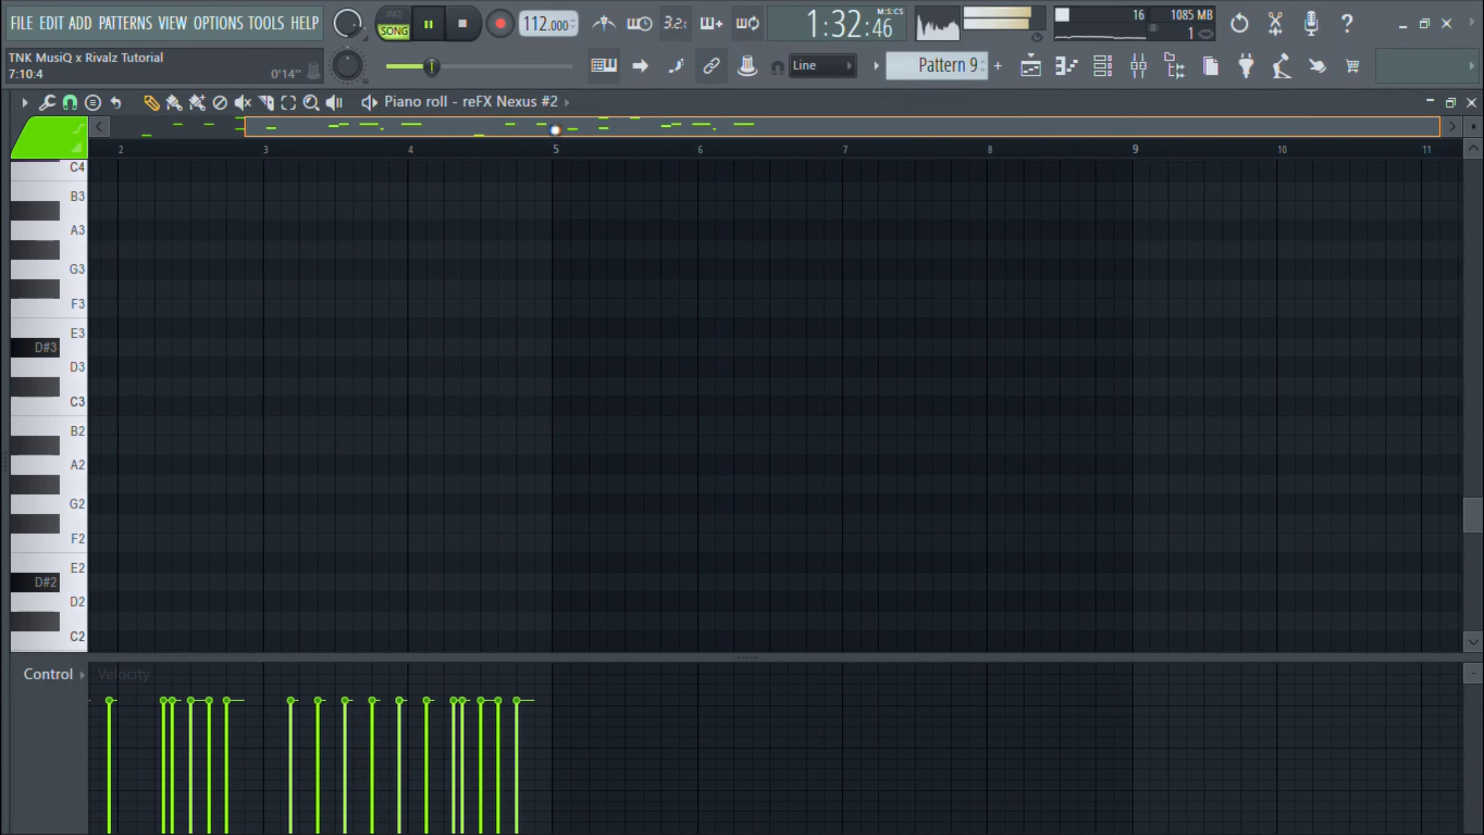
scroll(447, 438, "down", 5)
scroll(447, 438, "up", 12)
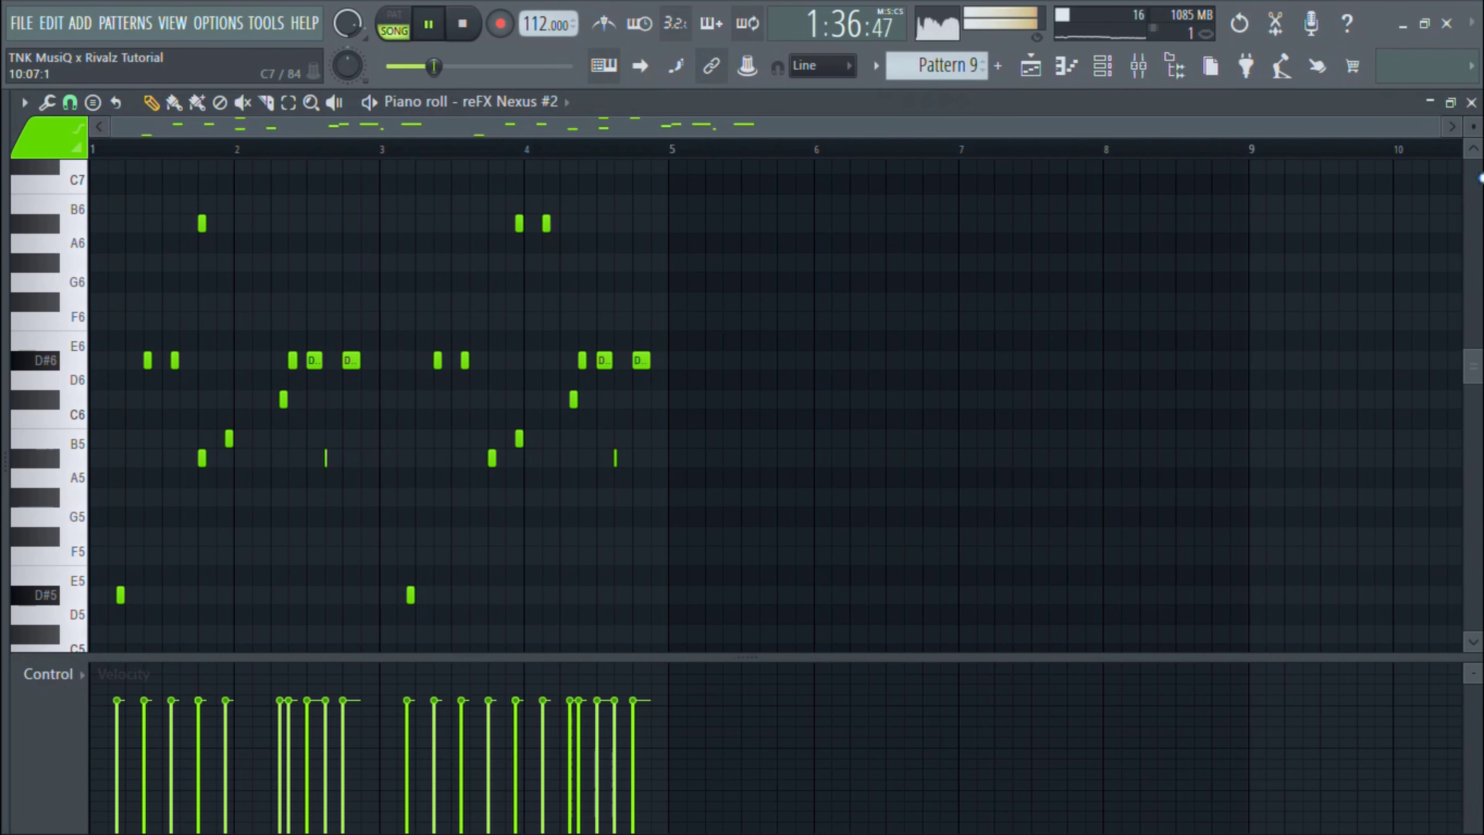
left_click_drag(1479, 126, 1479, 140)
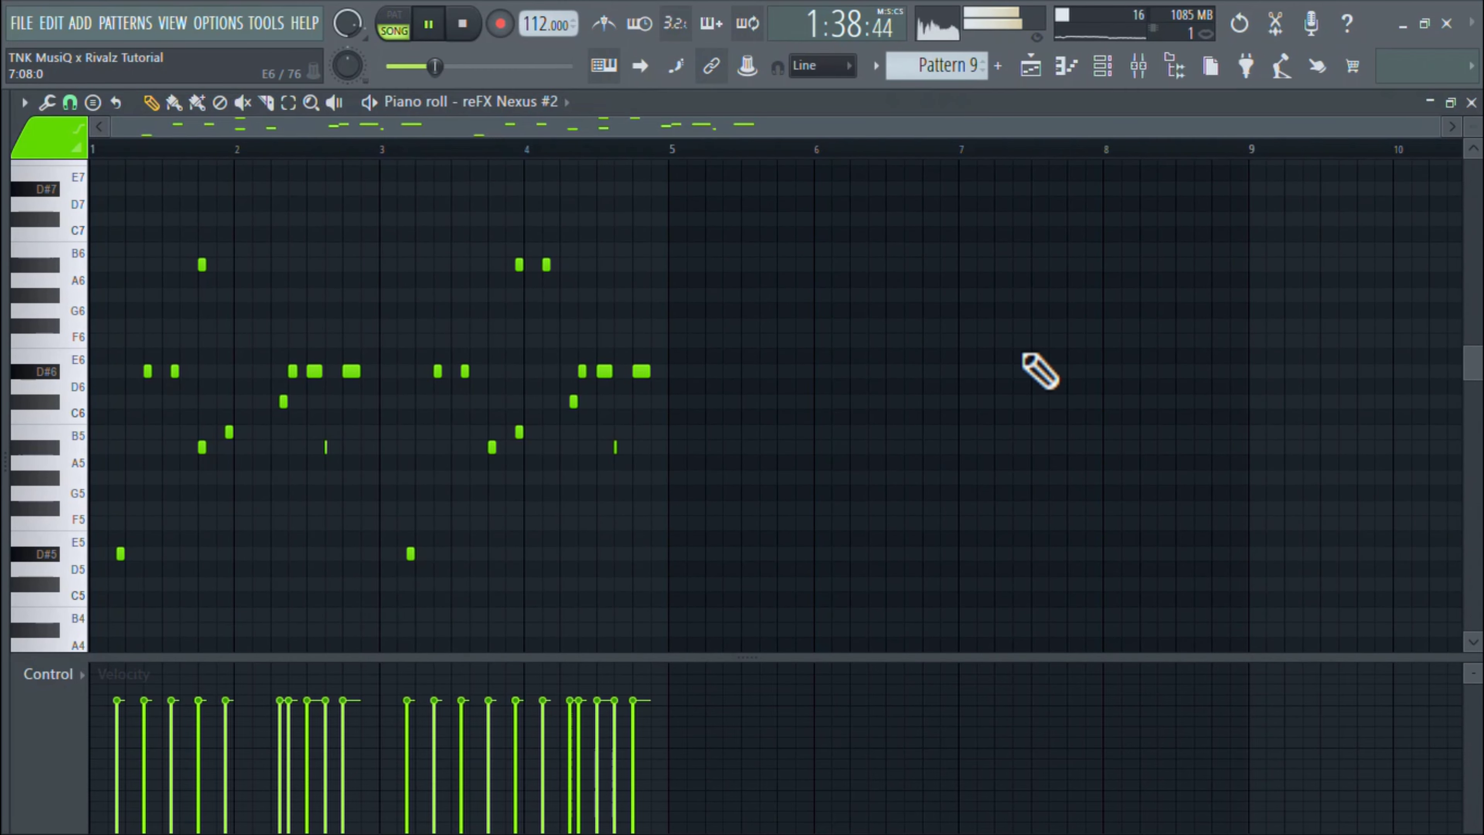
scroll(1040, 370, "up", 2)
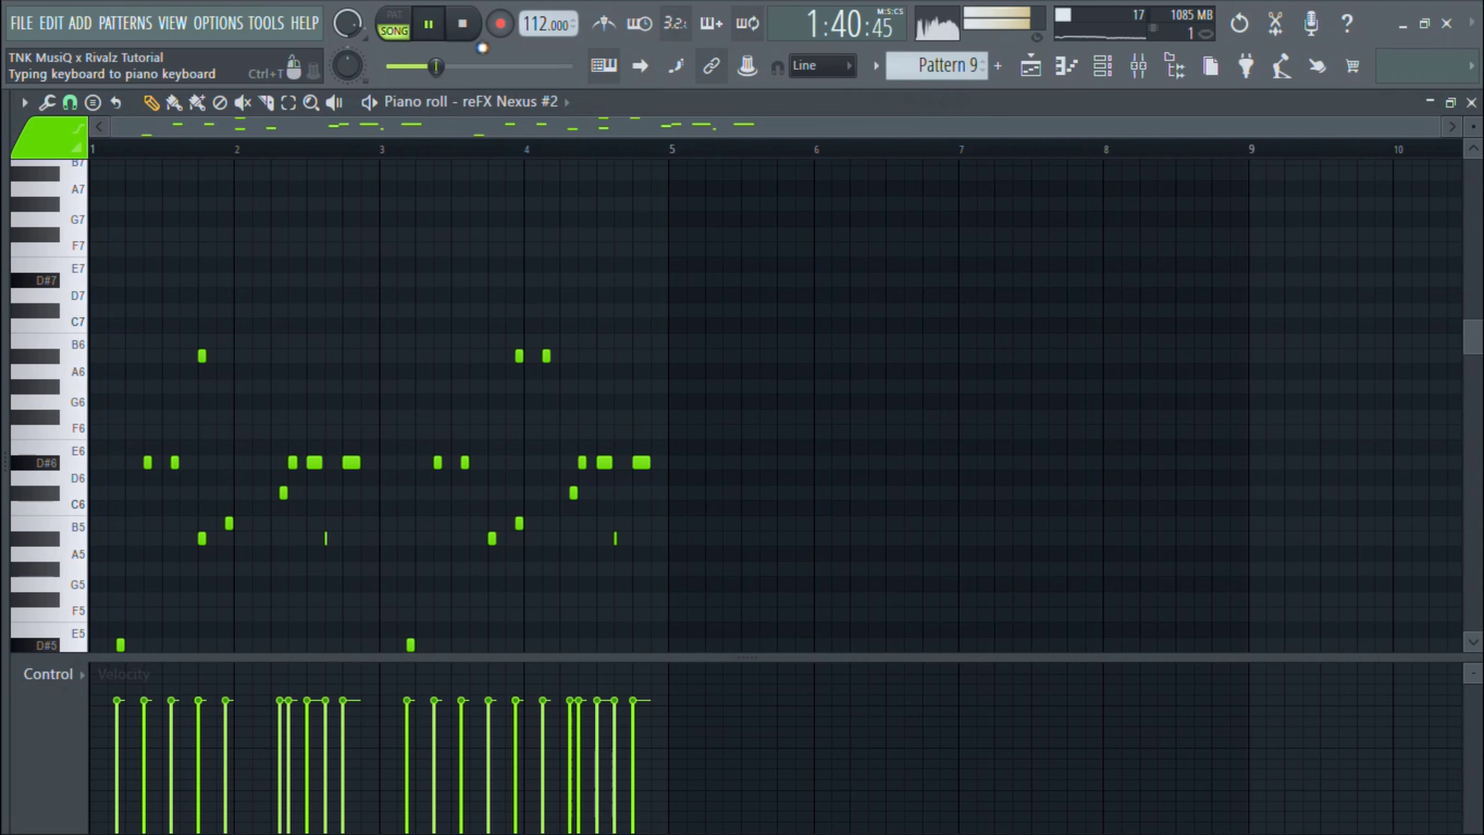
Audition Pattern 9 on its own in pattern mode, with all its reFX Nexus #2 notes enlarged in view
left_click(403, 28)
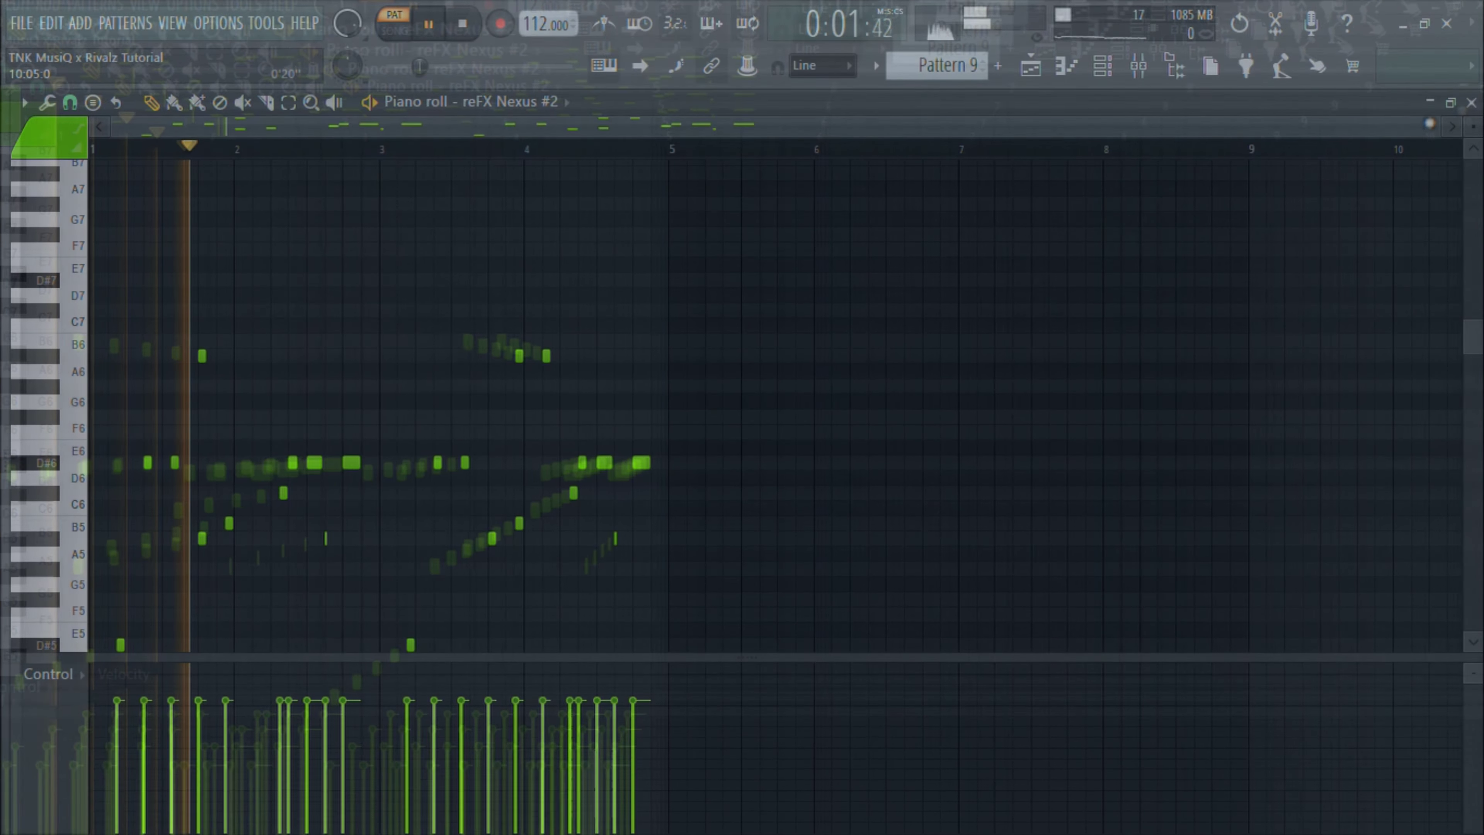
left_click_drag(1431, 123, 1232, 132)
scroll(1258, 295, "down", 2)
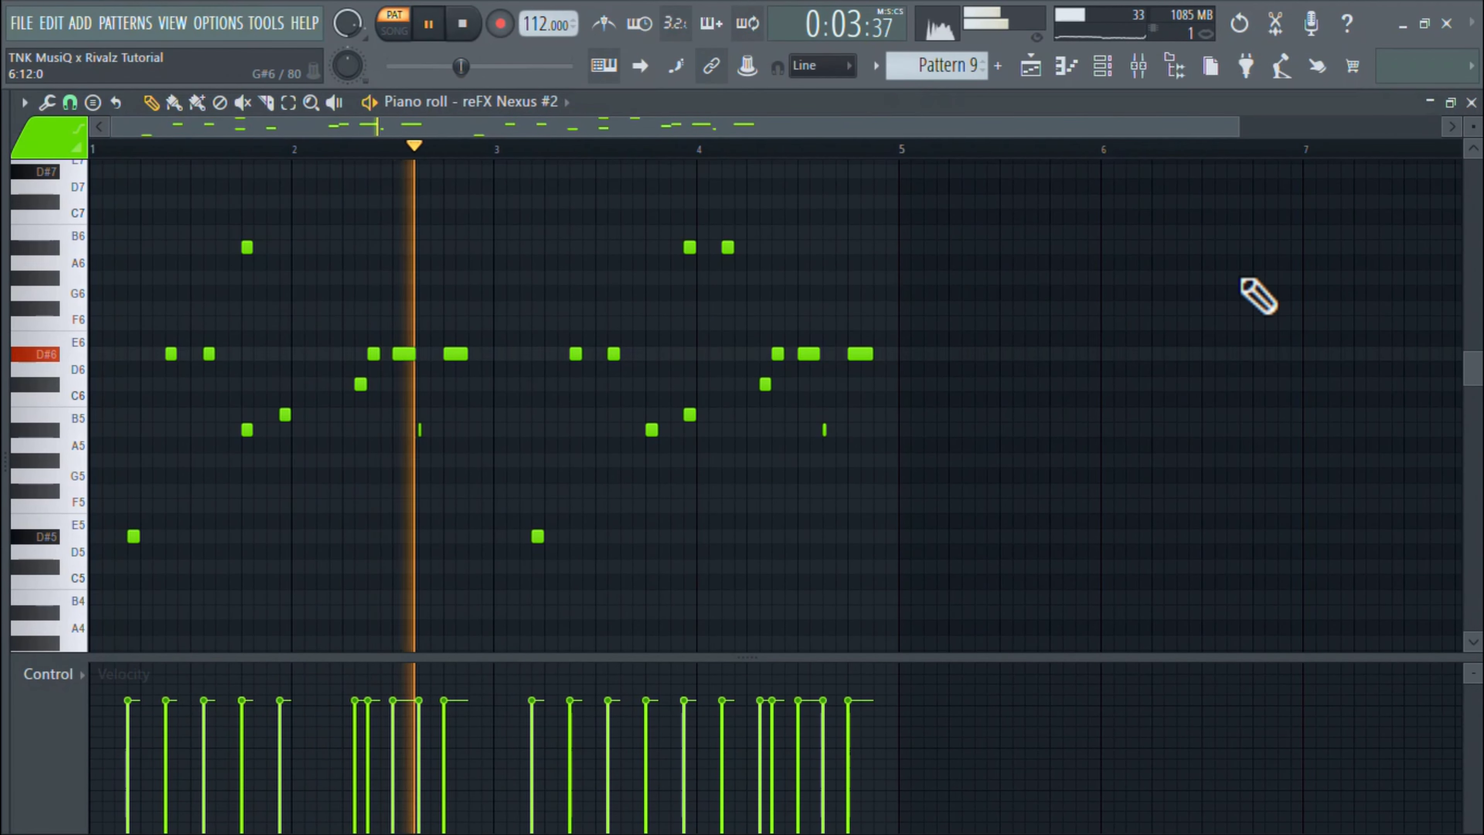
scroll(1039, 373, "up", 1)
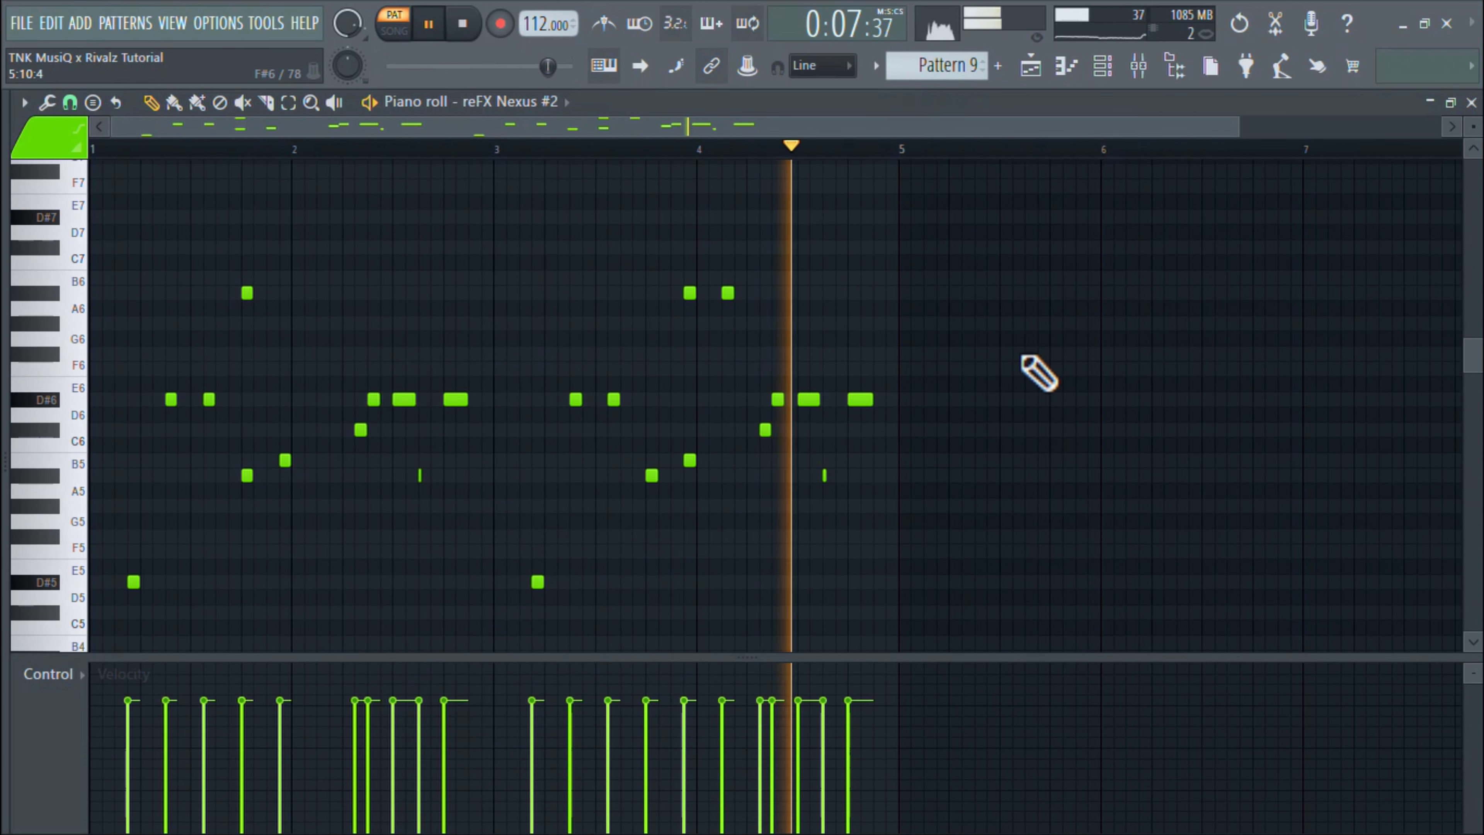
scroll(1022, 356, "up", 2)
scroll(1022, 356, "down", 3)
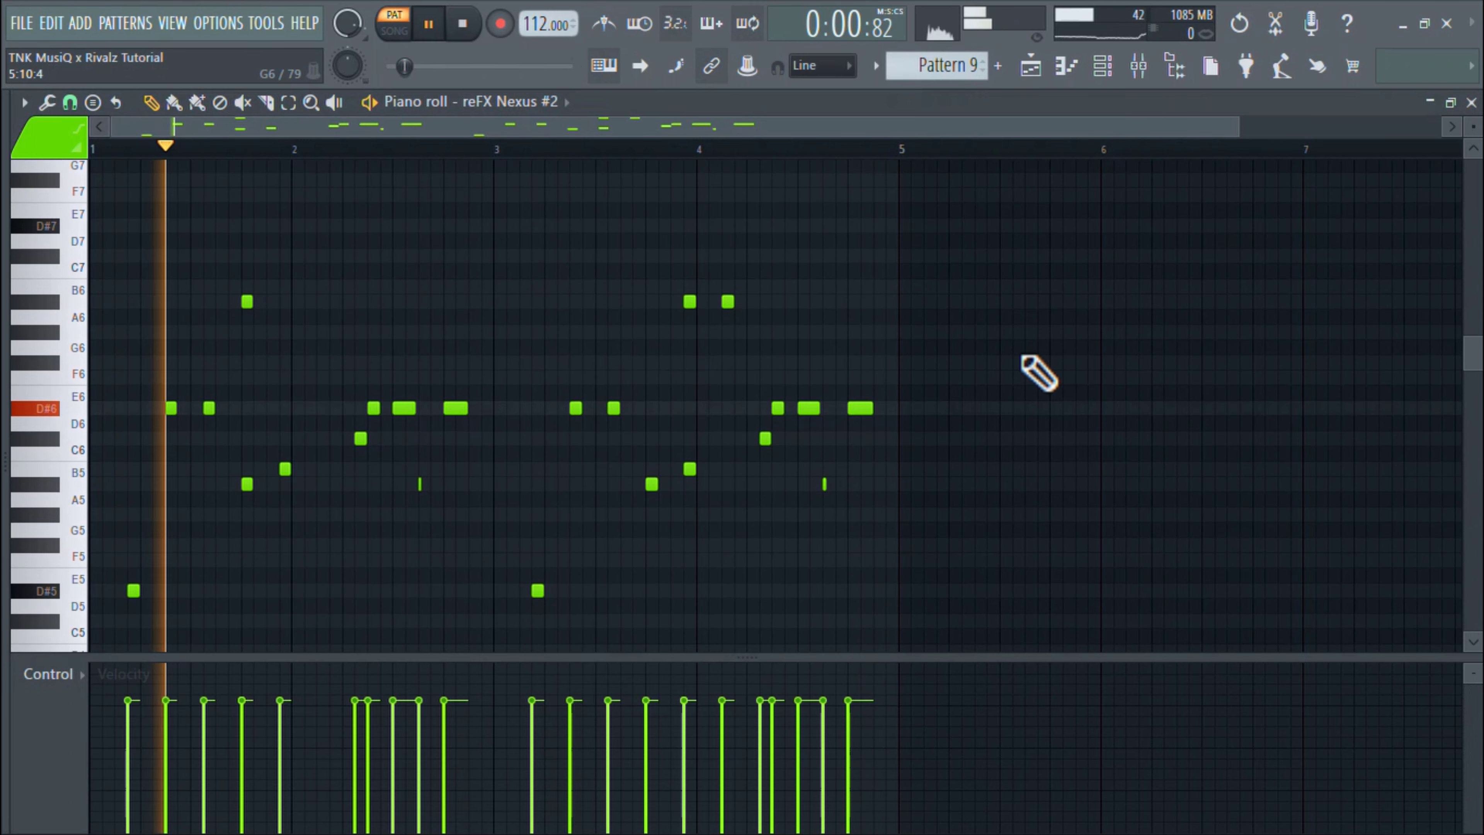
scroll(1038, 373, "down", 1)
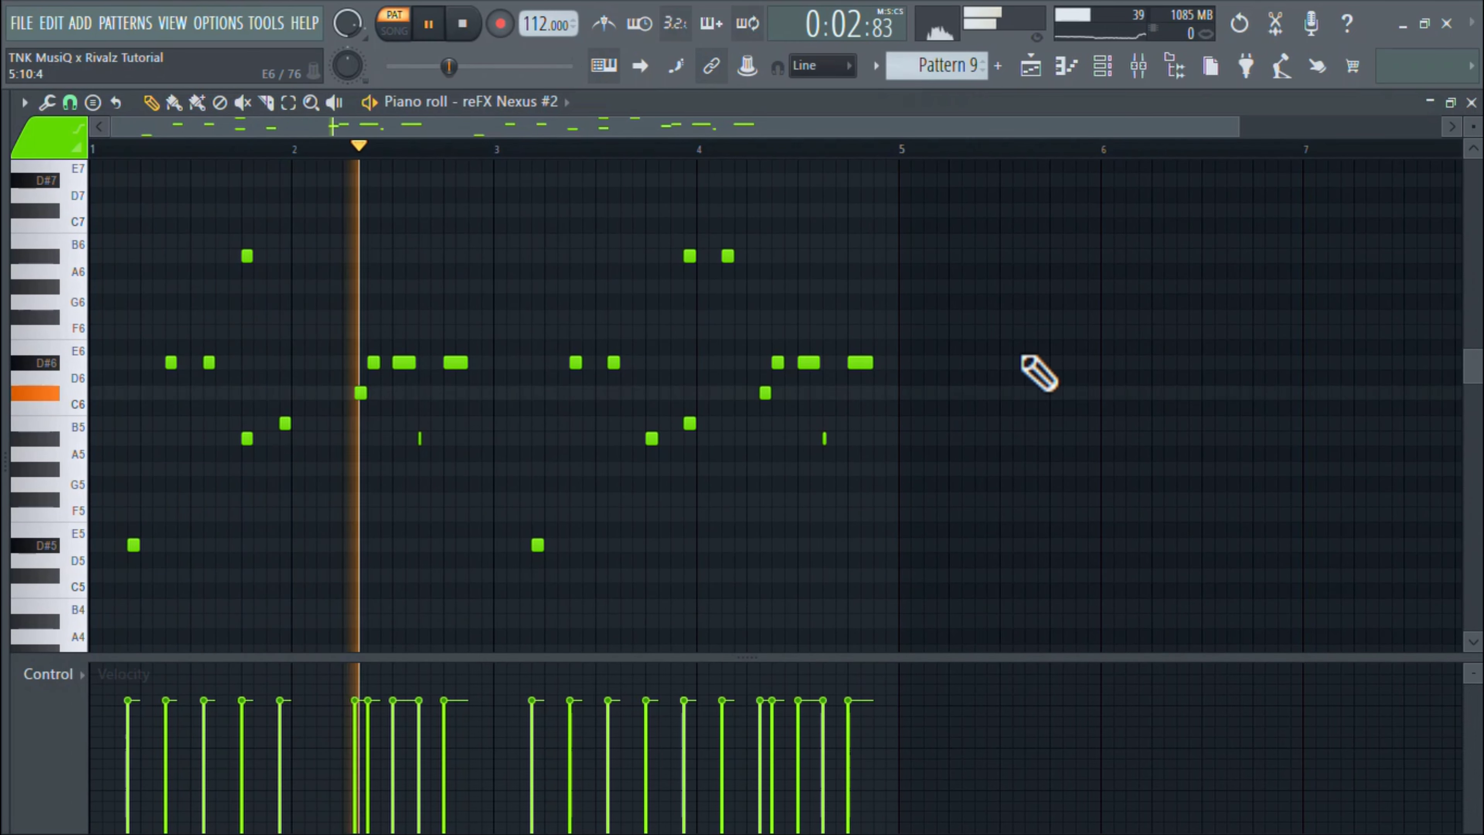
Open the reFX Nexus #2 instrument from the channel rack, check its preset in the library list, and return to the playlist
left_click(1101, 82)
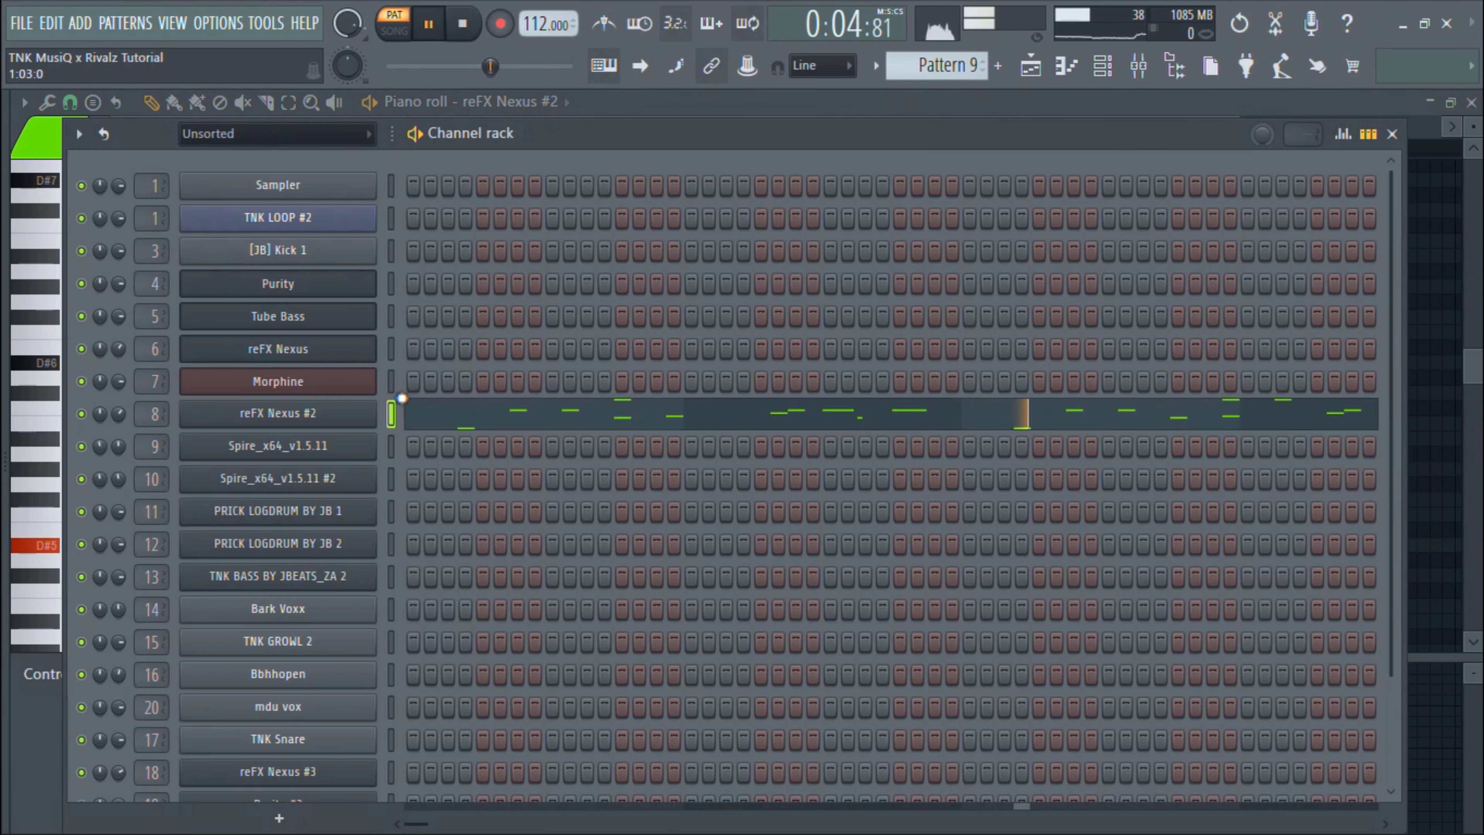
left_click(330, 413)
left_click(692, 283)
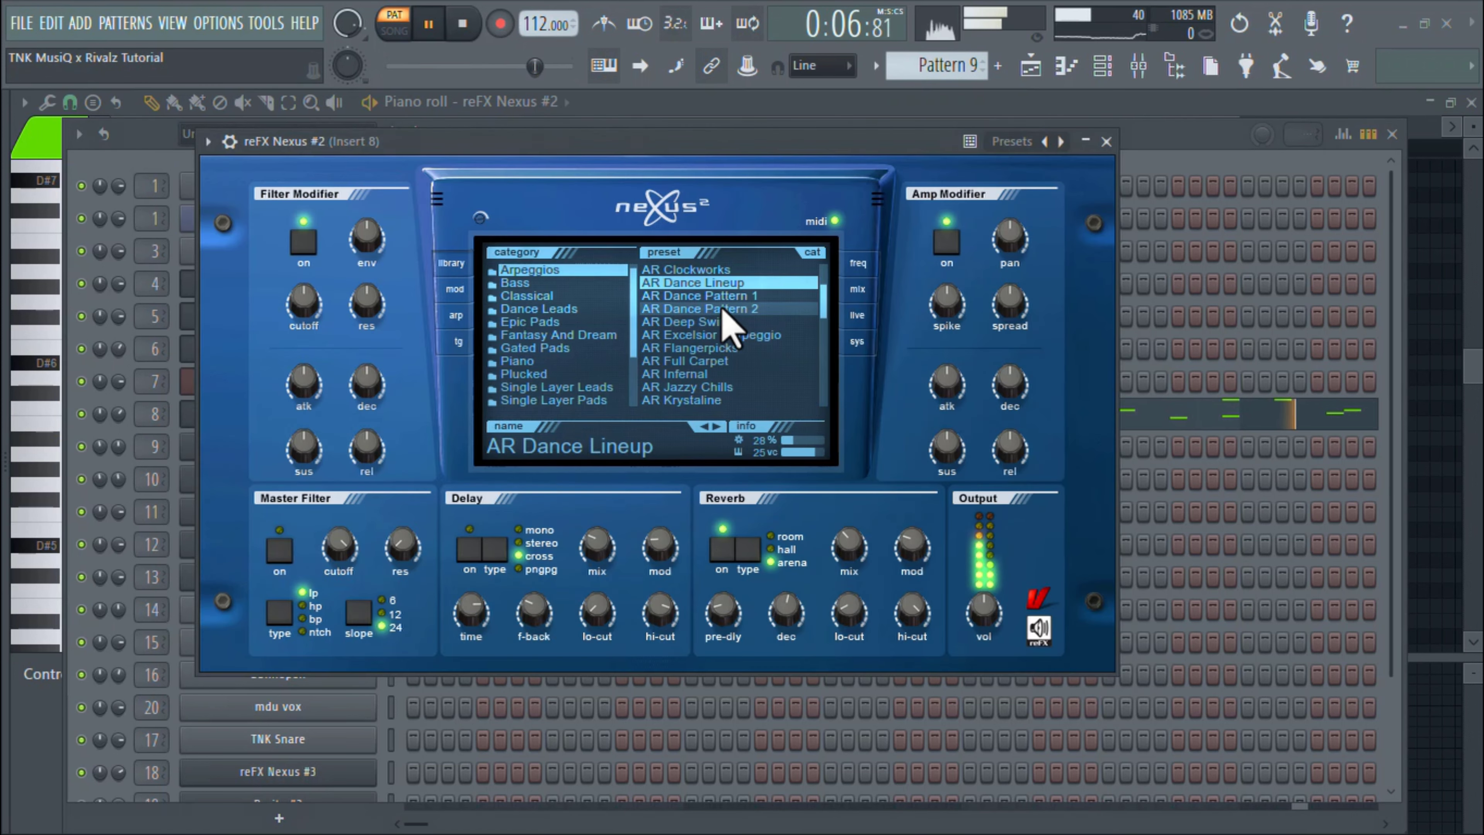
left_click(1035, 73)
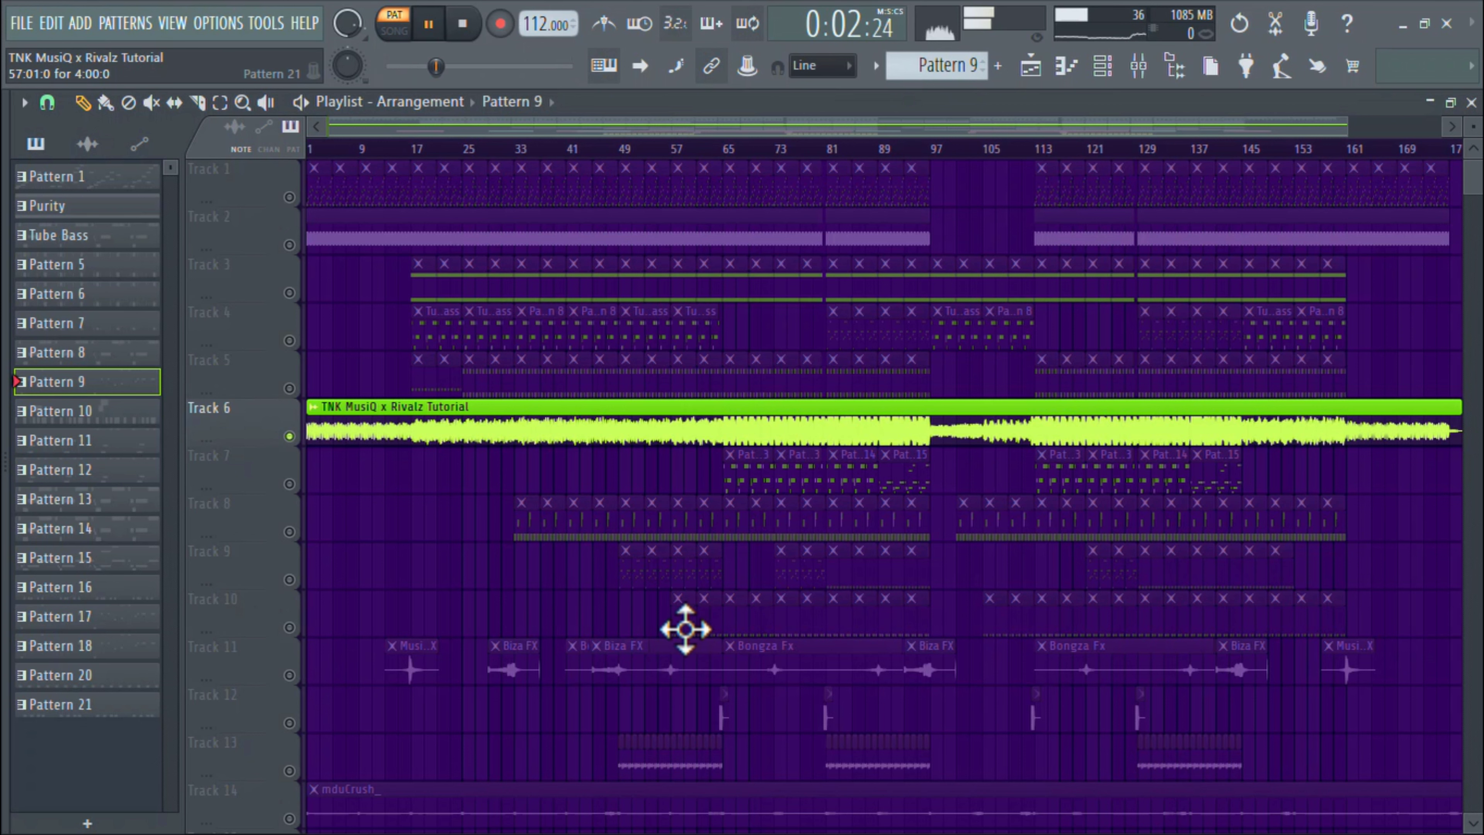
Show Pattern 21's 026 notes while it plays, then check the Arnie_Ikhwela channel's sampler settings
key("F7")
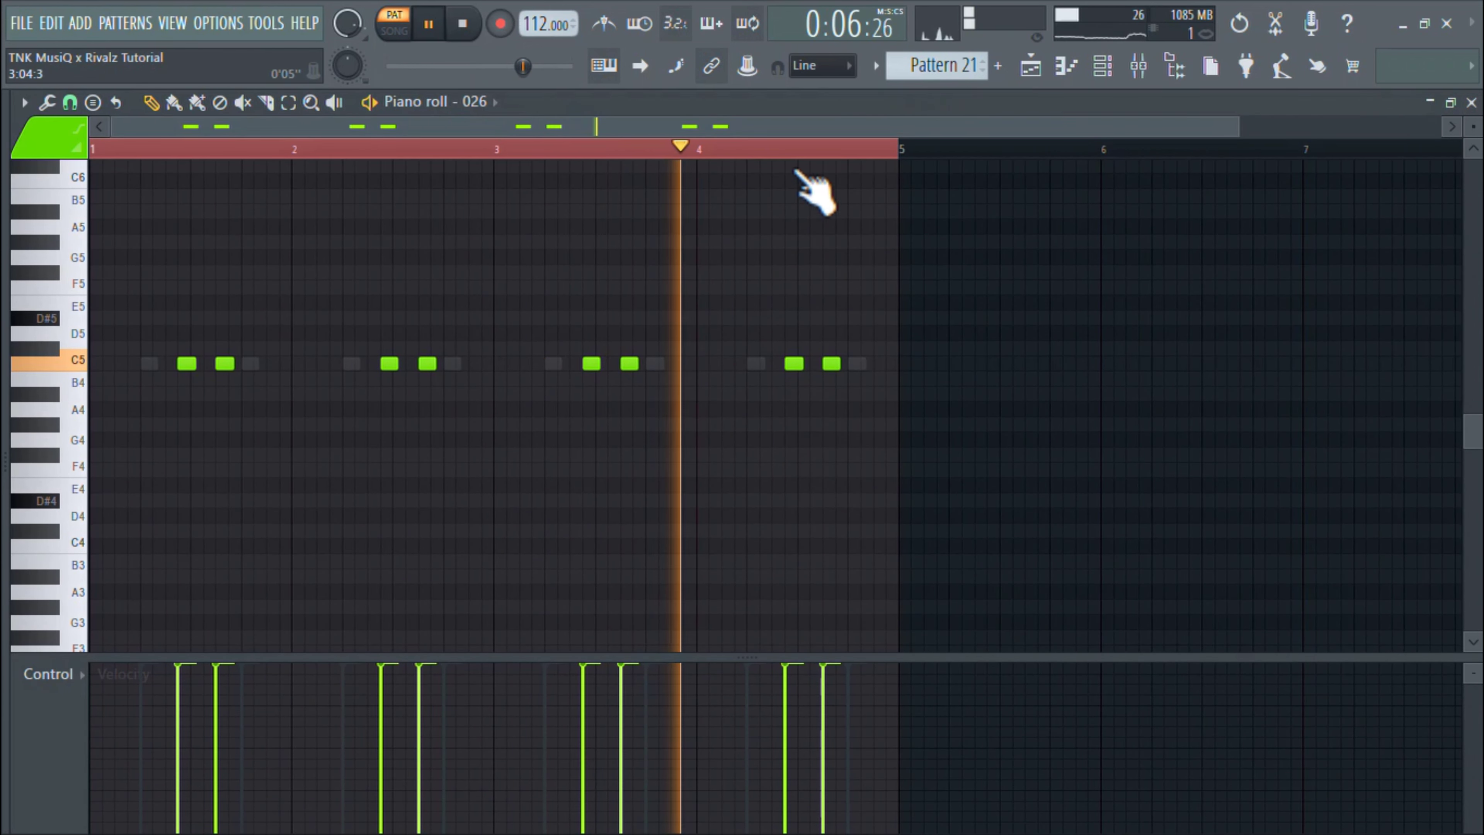
left_click(1101, 65)
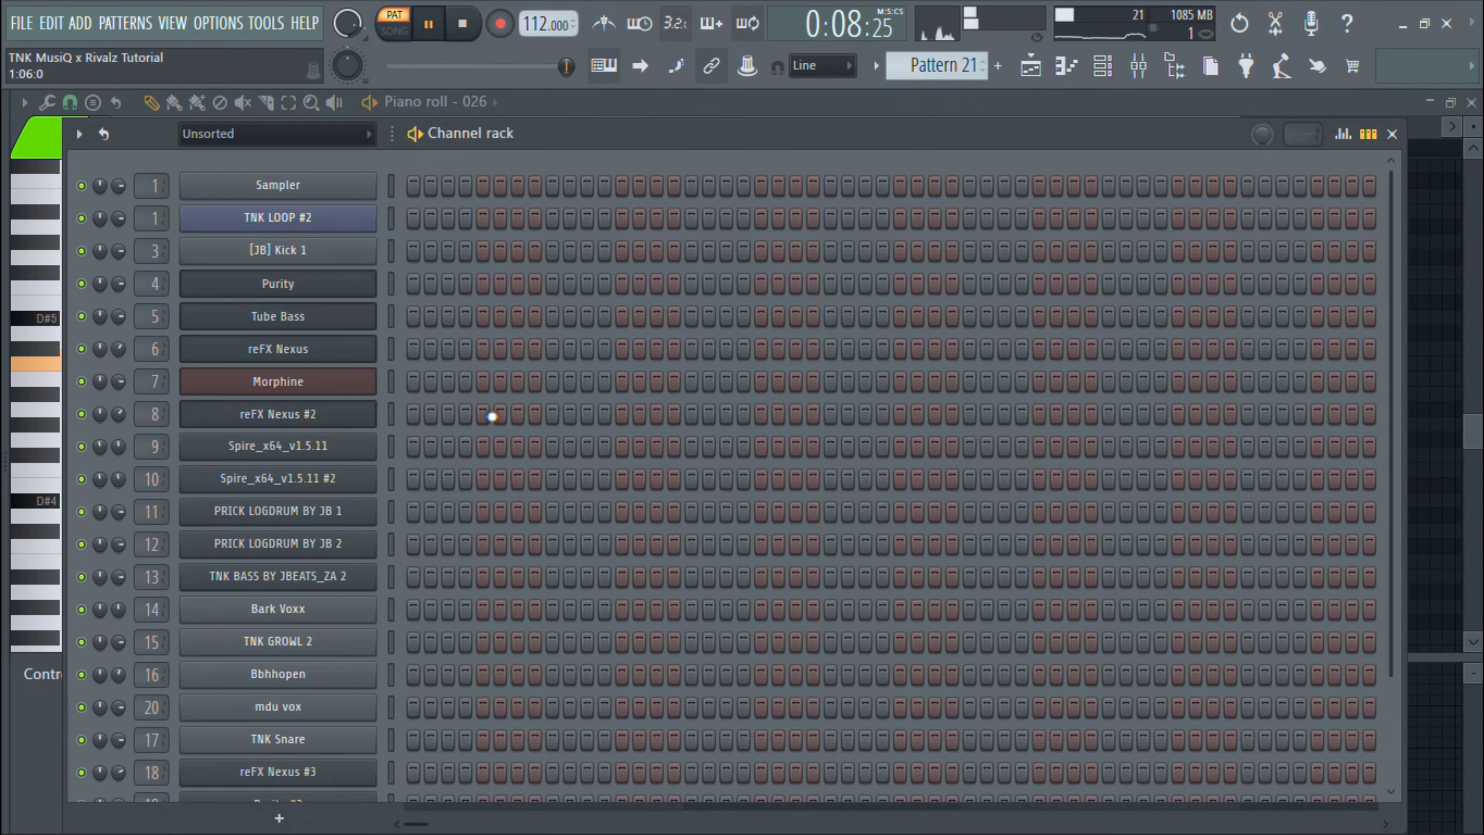
scroll(492, 416, "down", 3)
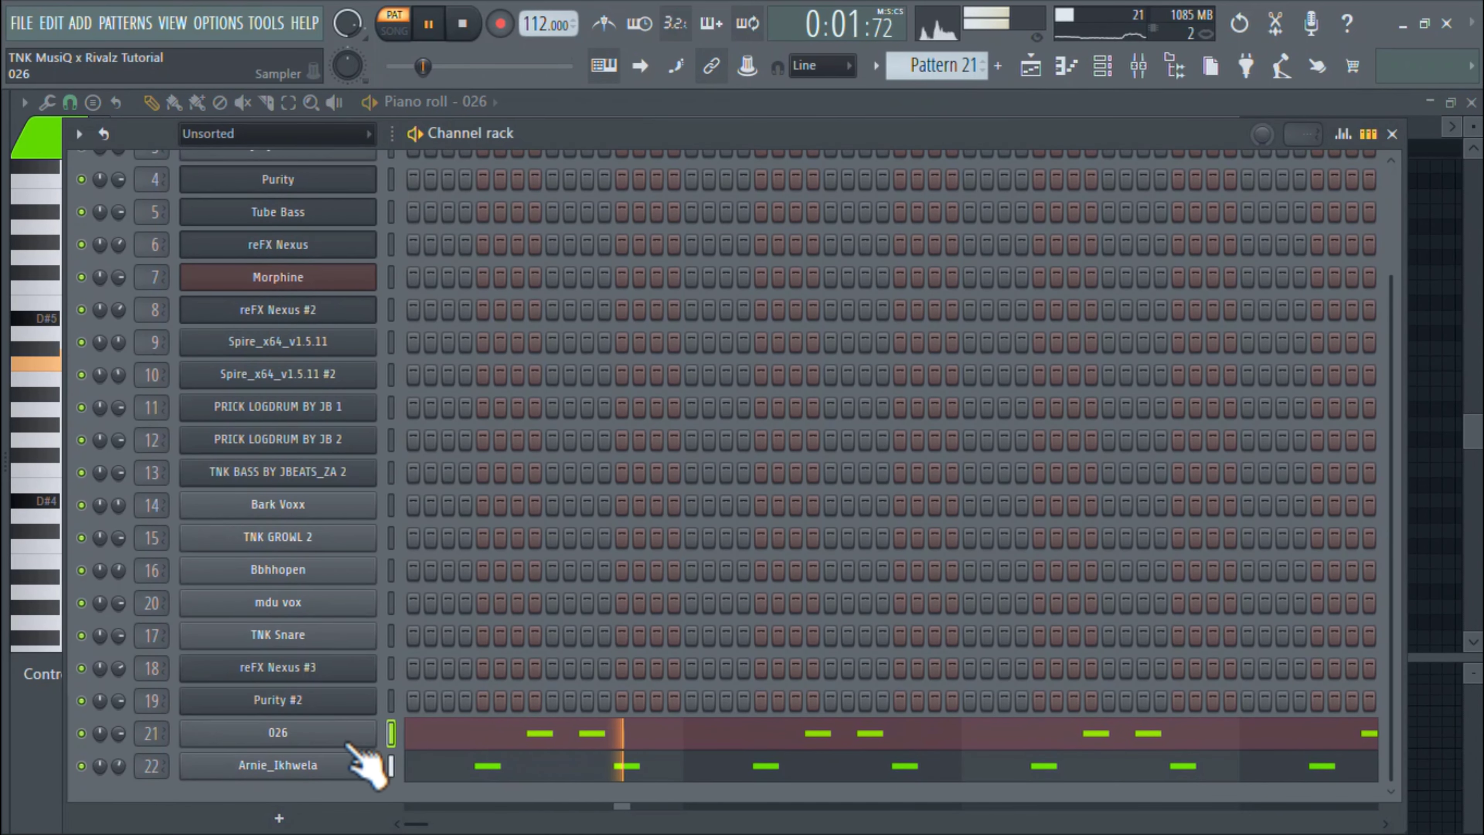
left_click(328, 763)
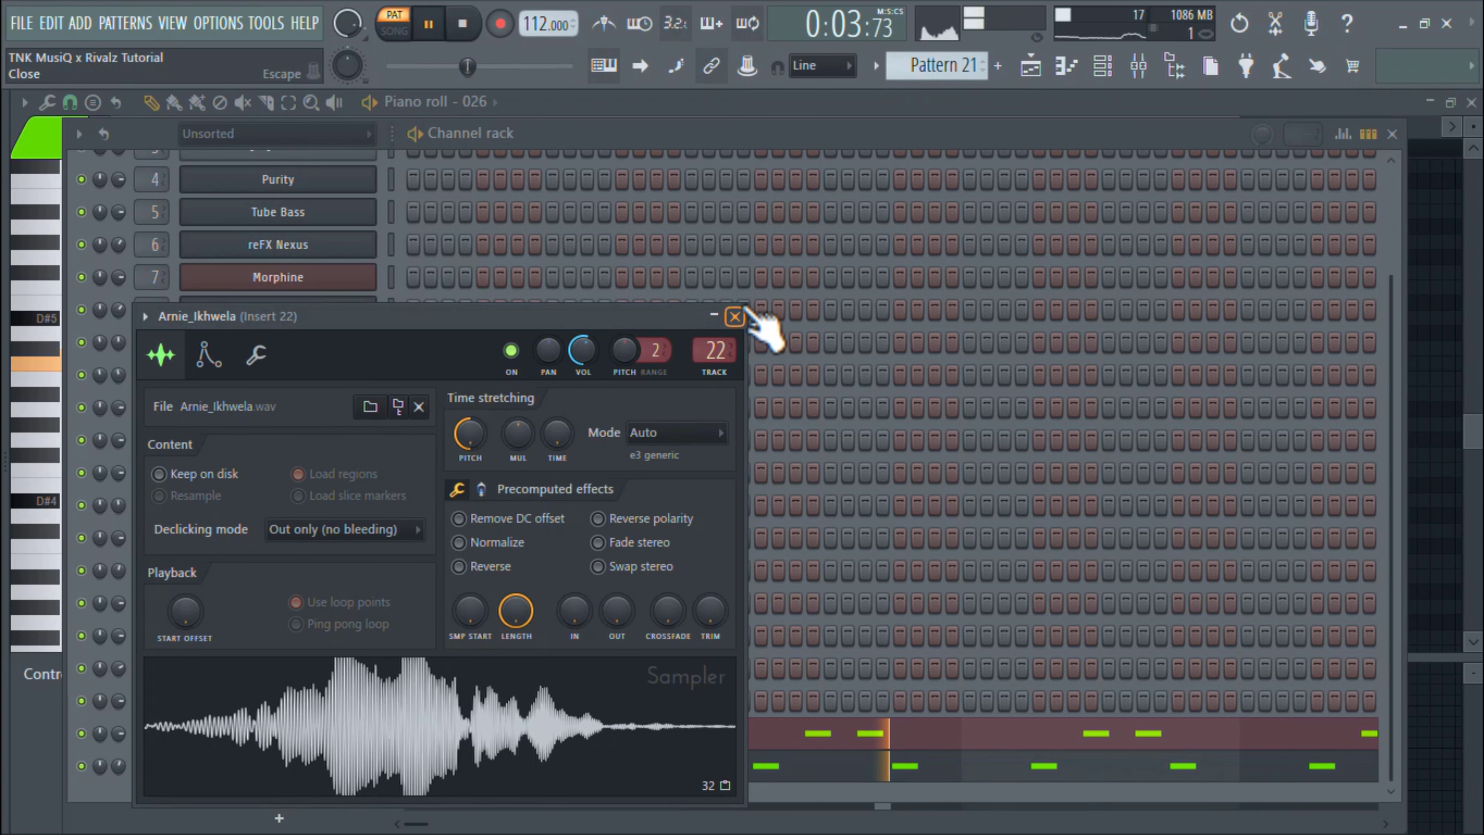
left_click(734, 316)
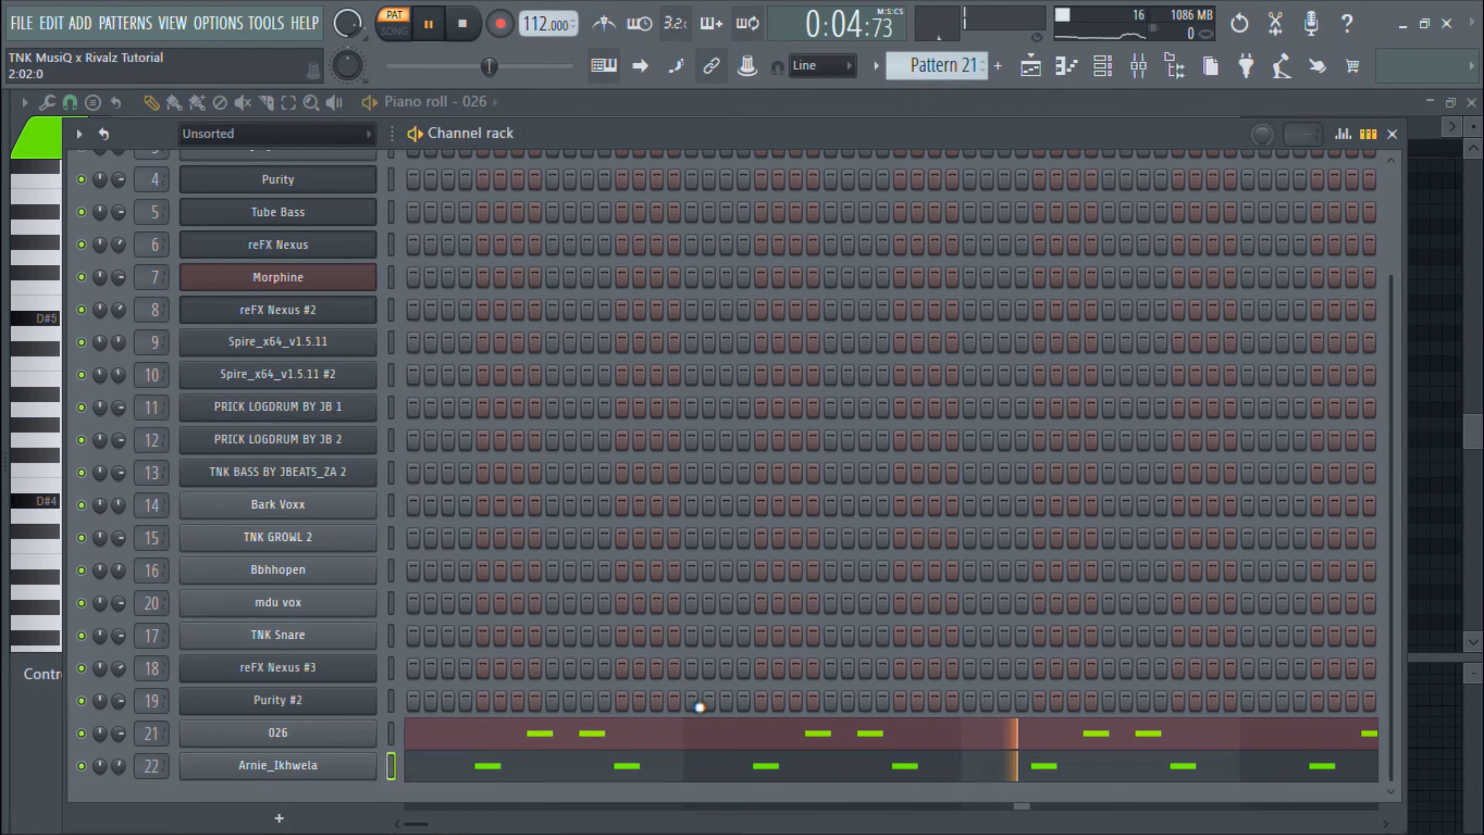
Examine the 026 channel's Pattern 21 notes in the piano roll, then view its sampler settings
left_click(681, 733)
left_click(681, 734)
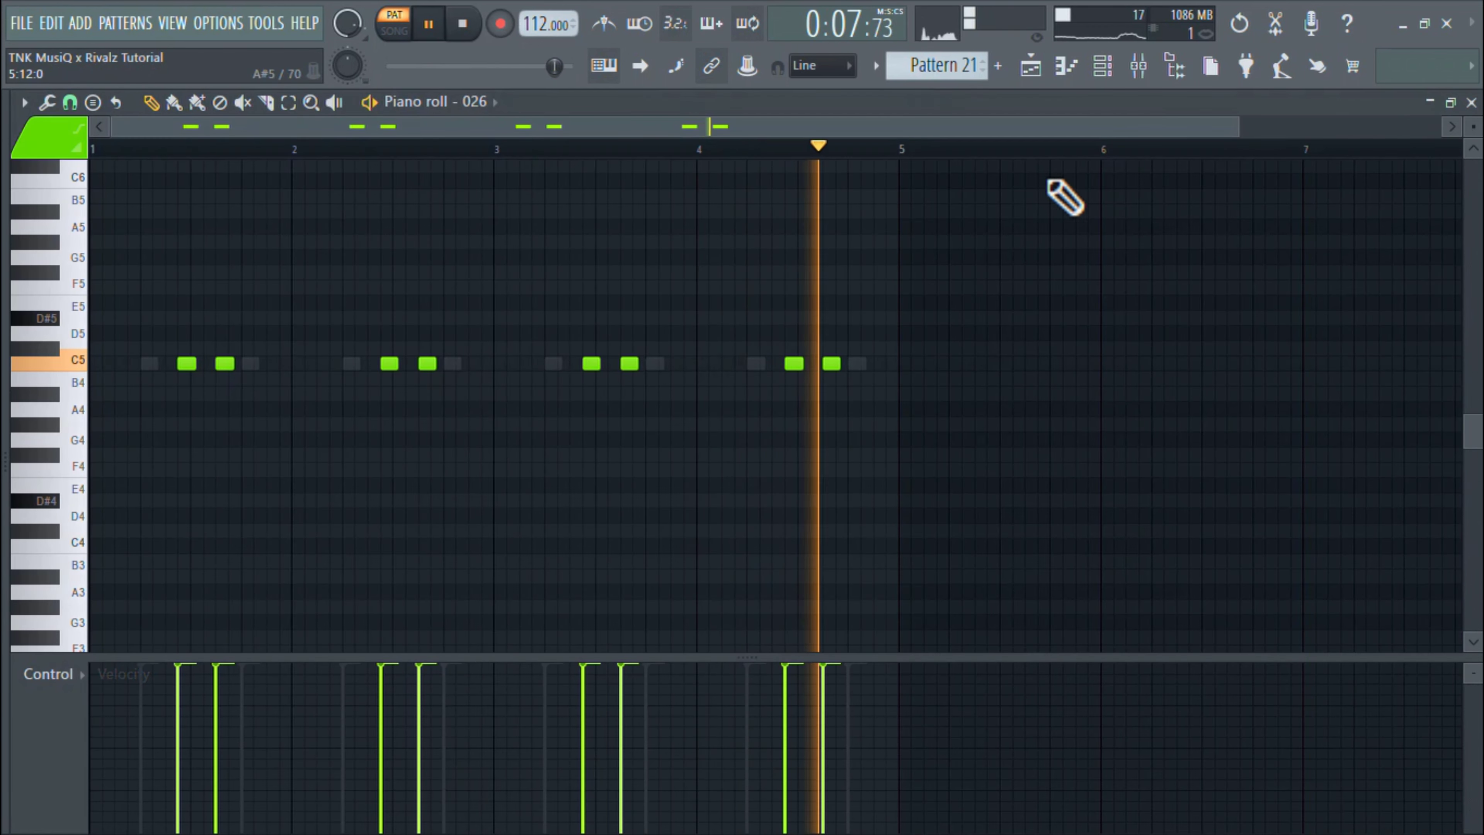
left_click(1136, 67)
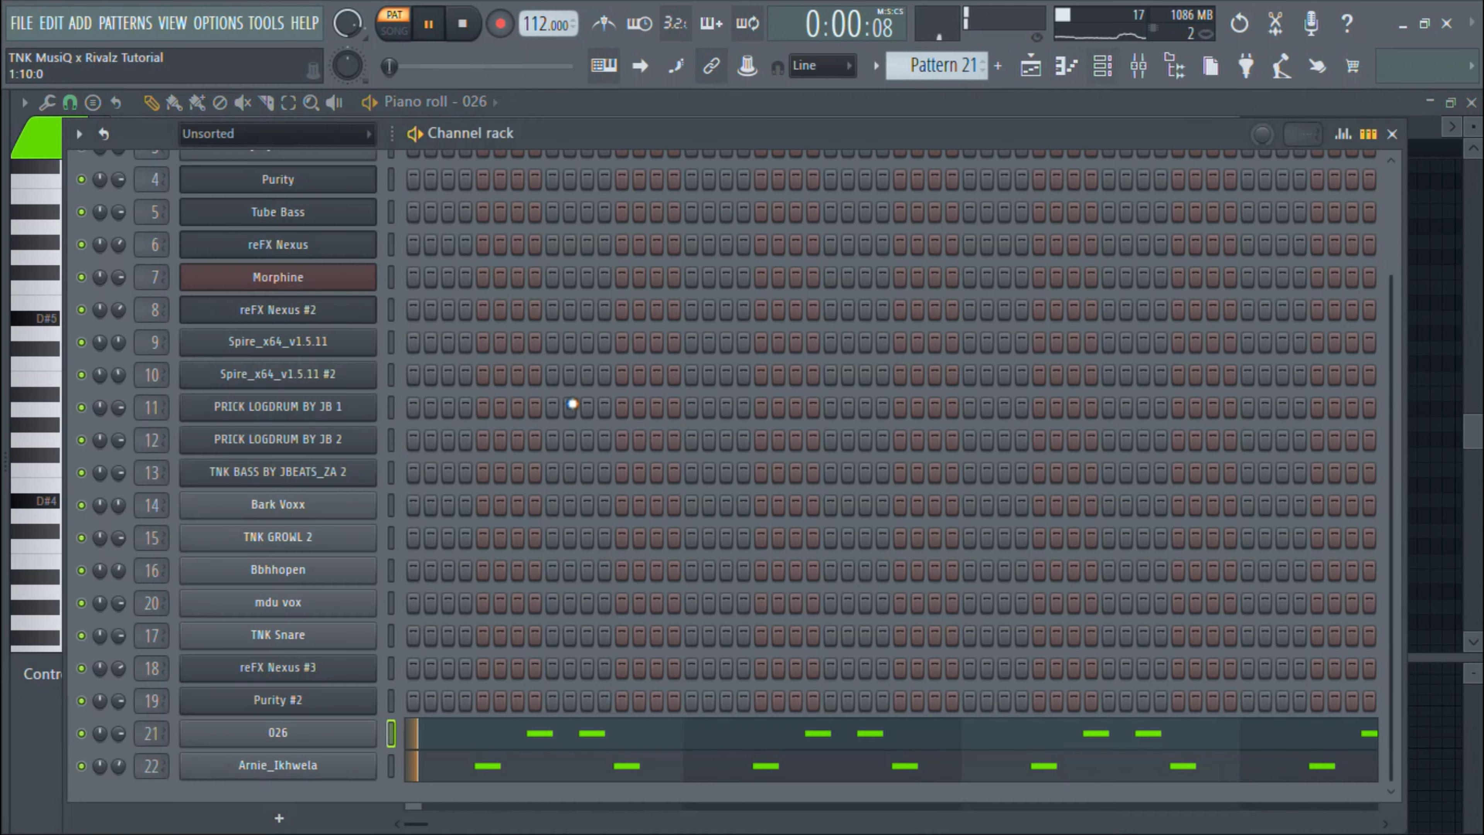
left_click(322, 735)
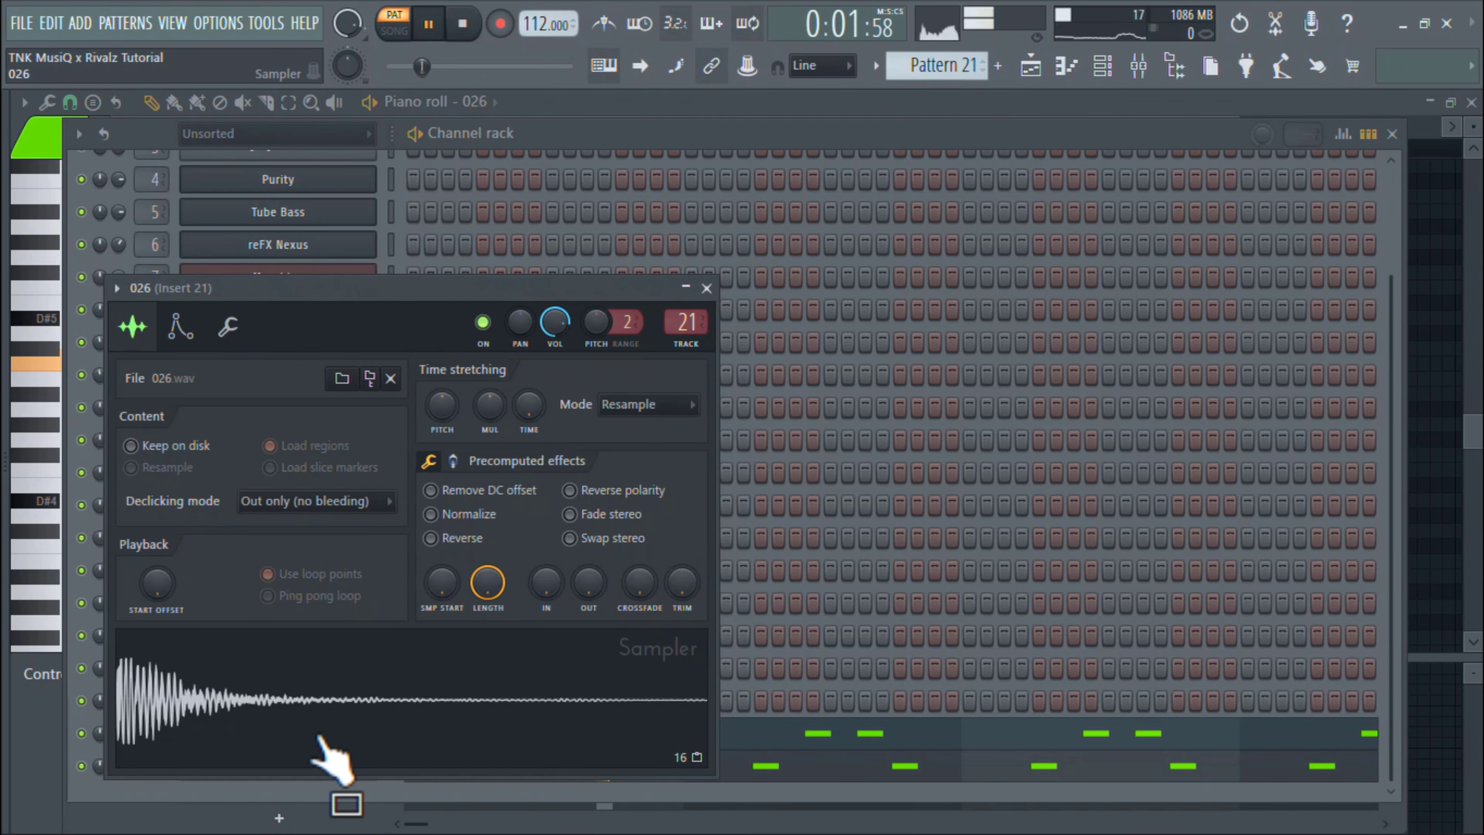
Play the arrangement from bar 57, then open the Pattern 13 clip at bar 65 on Track 7 and audition it in pattern mode
left_click(1030, 66)
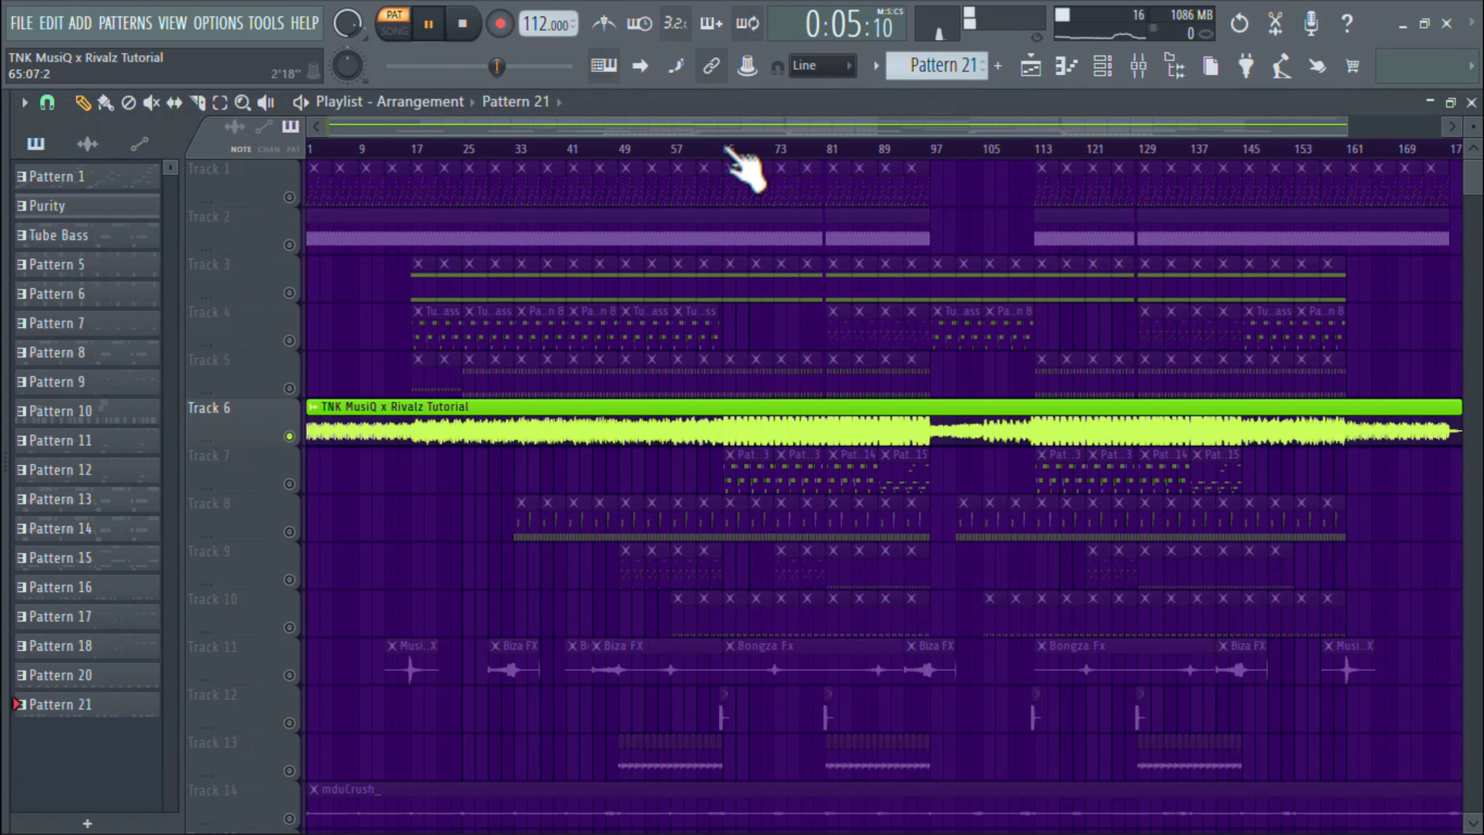
left_click(671, 147)
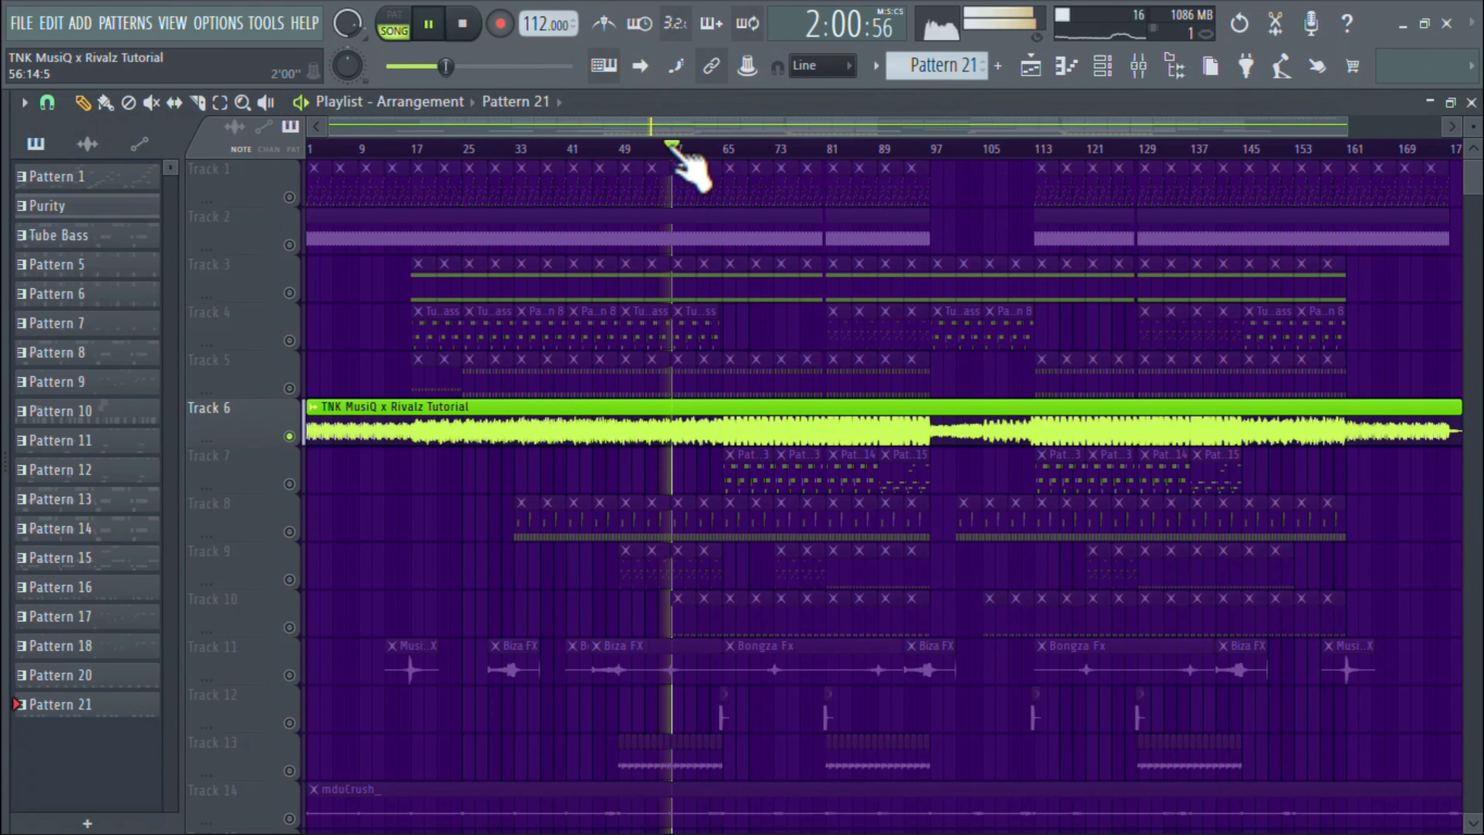
scroll(718, 561, "down", 3)
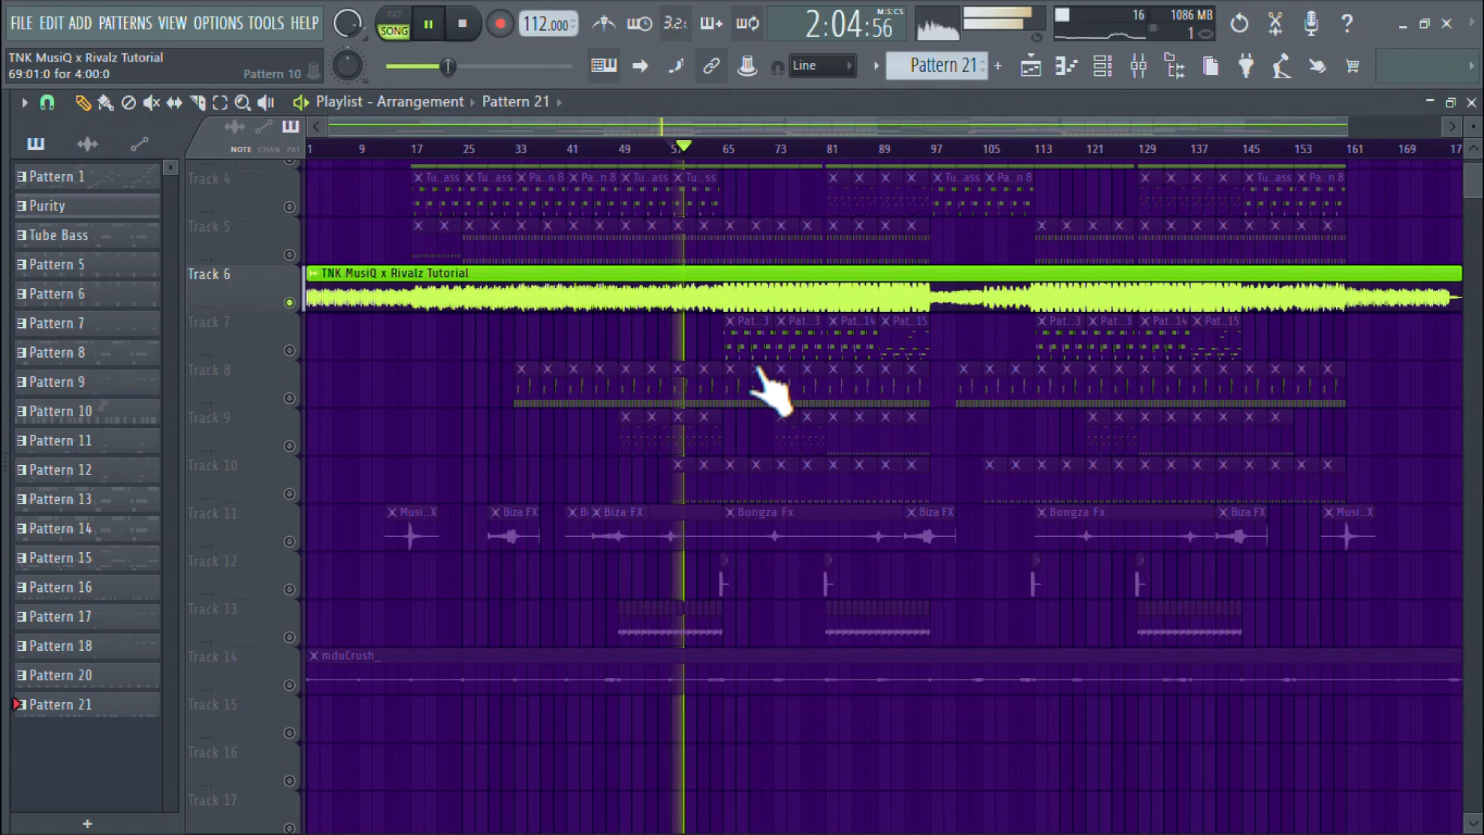
scroll(758, 368, "up", 3)
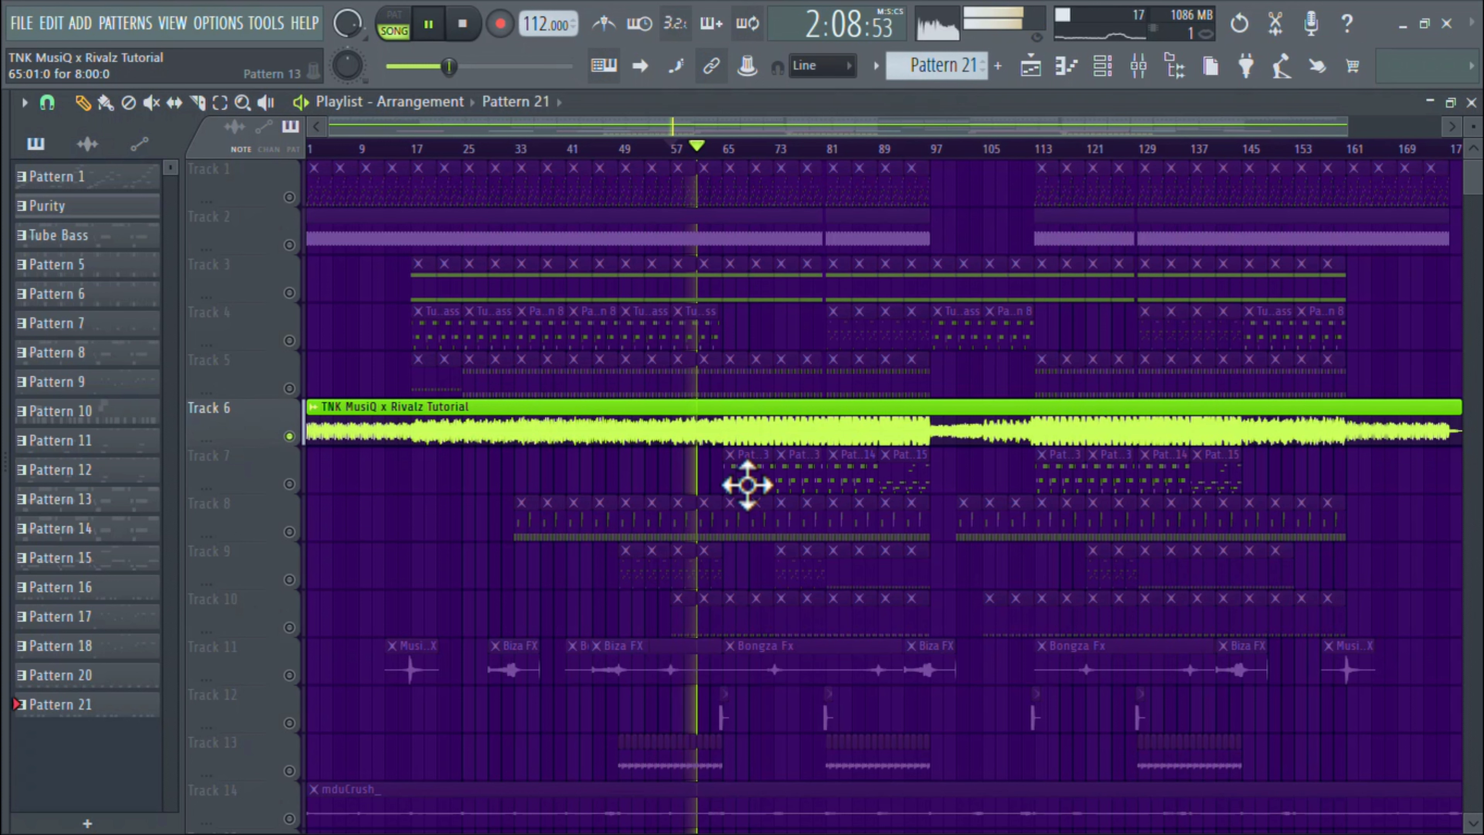
double_click(747, 484)
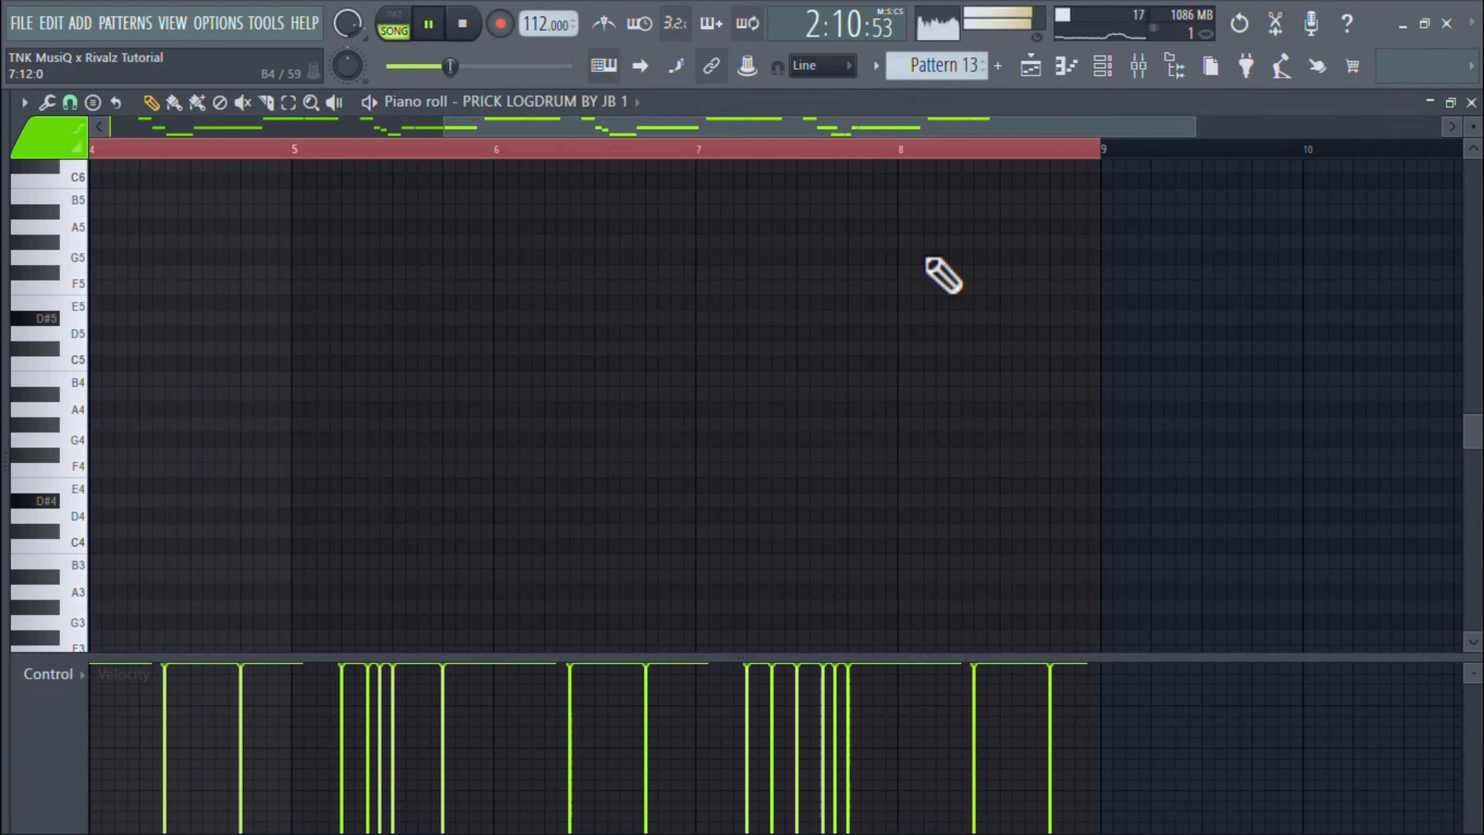
left_click(394, 23)
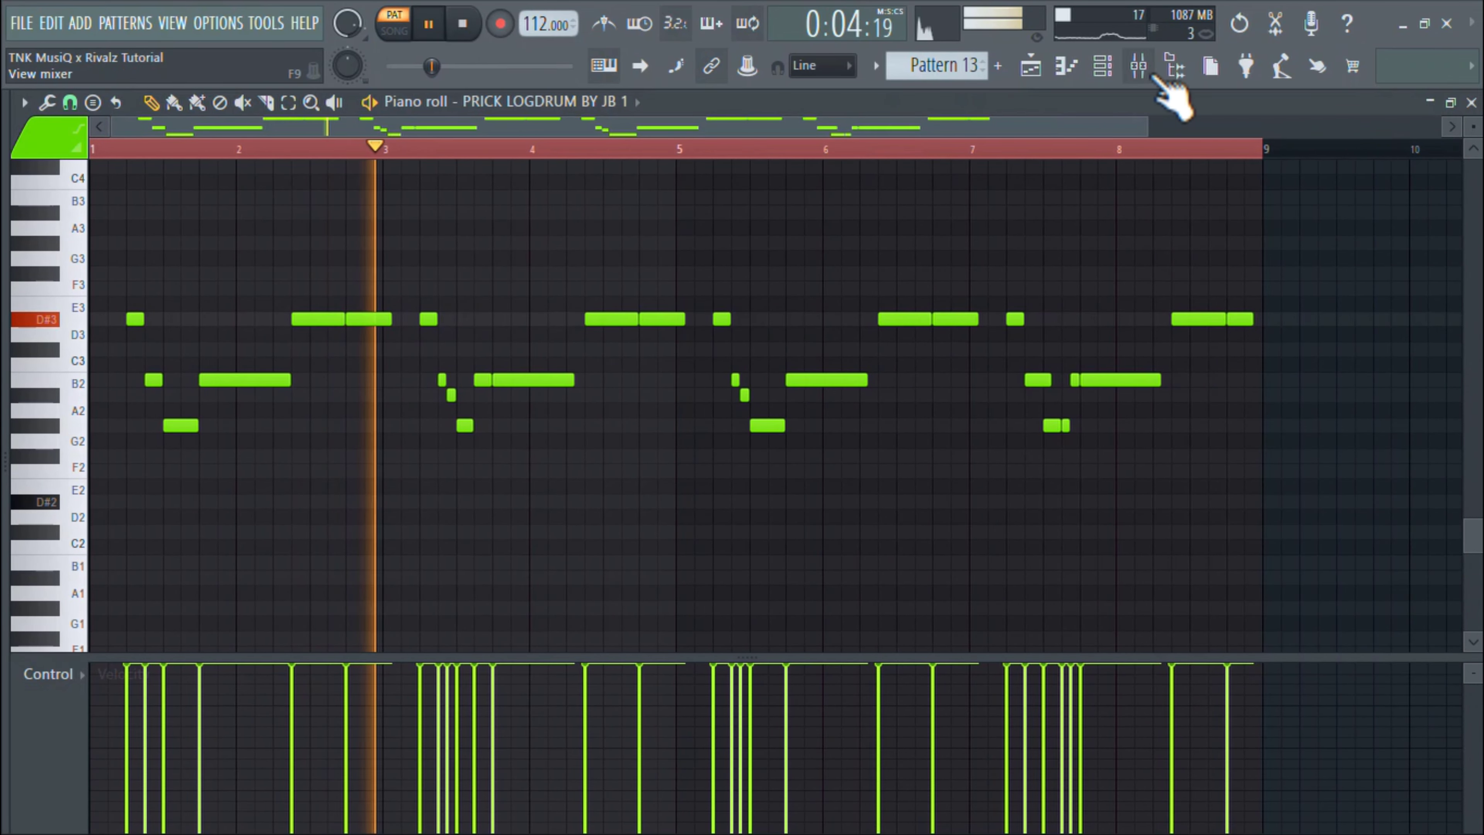
Inspect the PuigTec EQP1A Stereo settings on mixer Insert 23 while Pattern 13 plays
left_click(1138, 65)
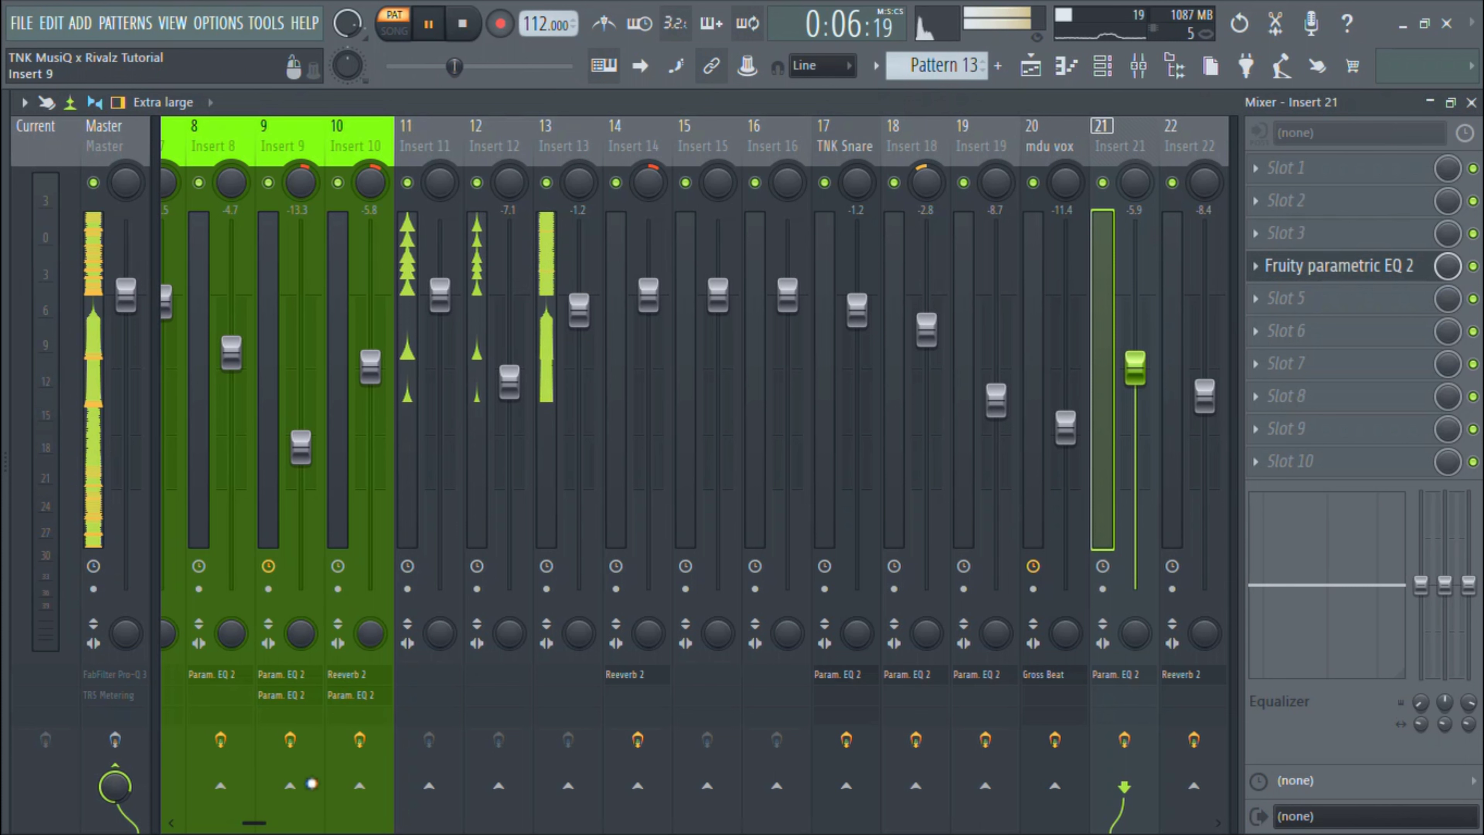
left_click_drag(253, 817, 348, 817)
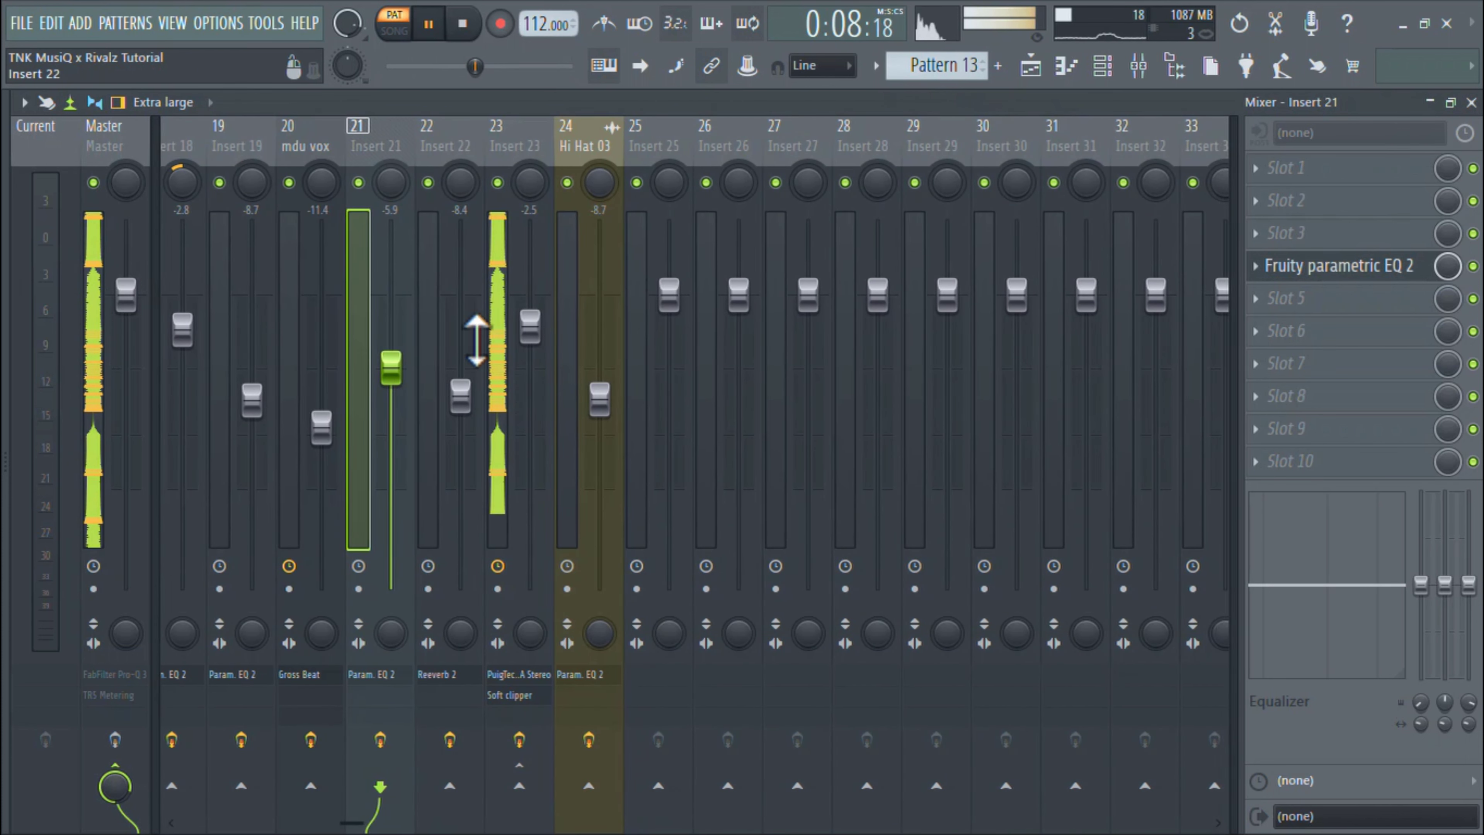
left_click(496, 304)
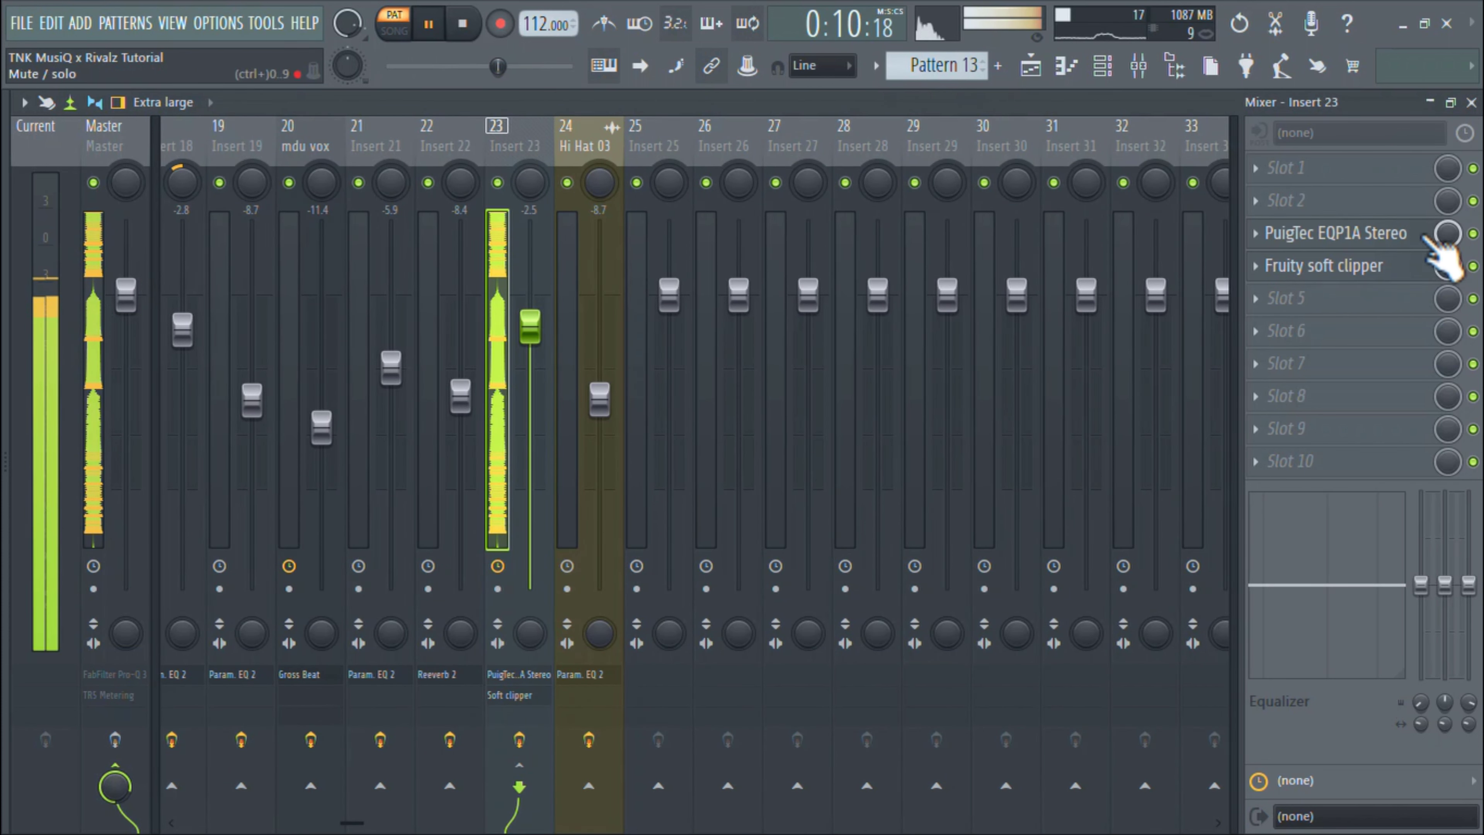
left_click(1402, 237)
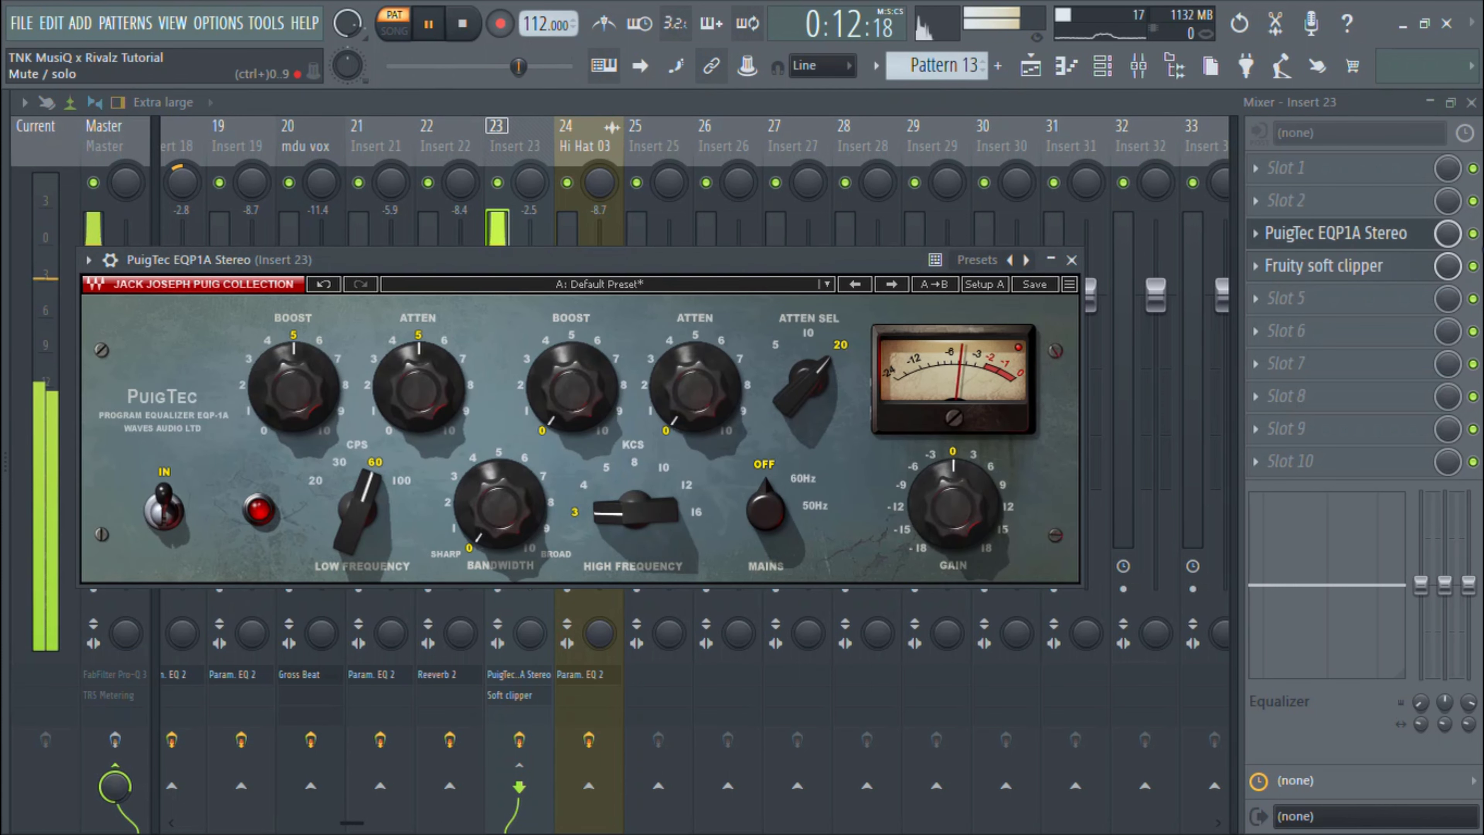
left_click(1475, 236)
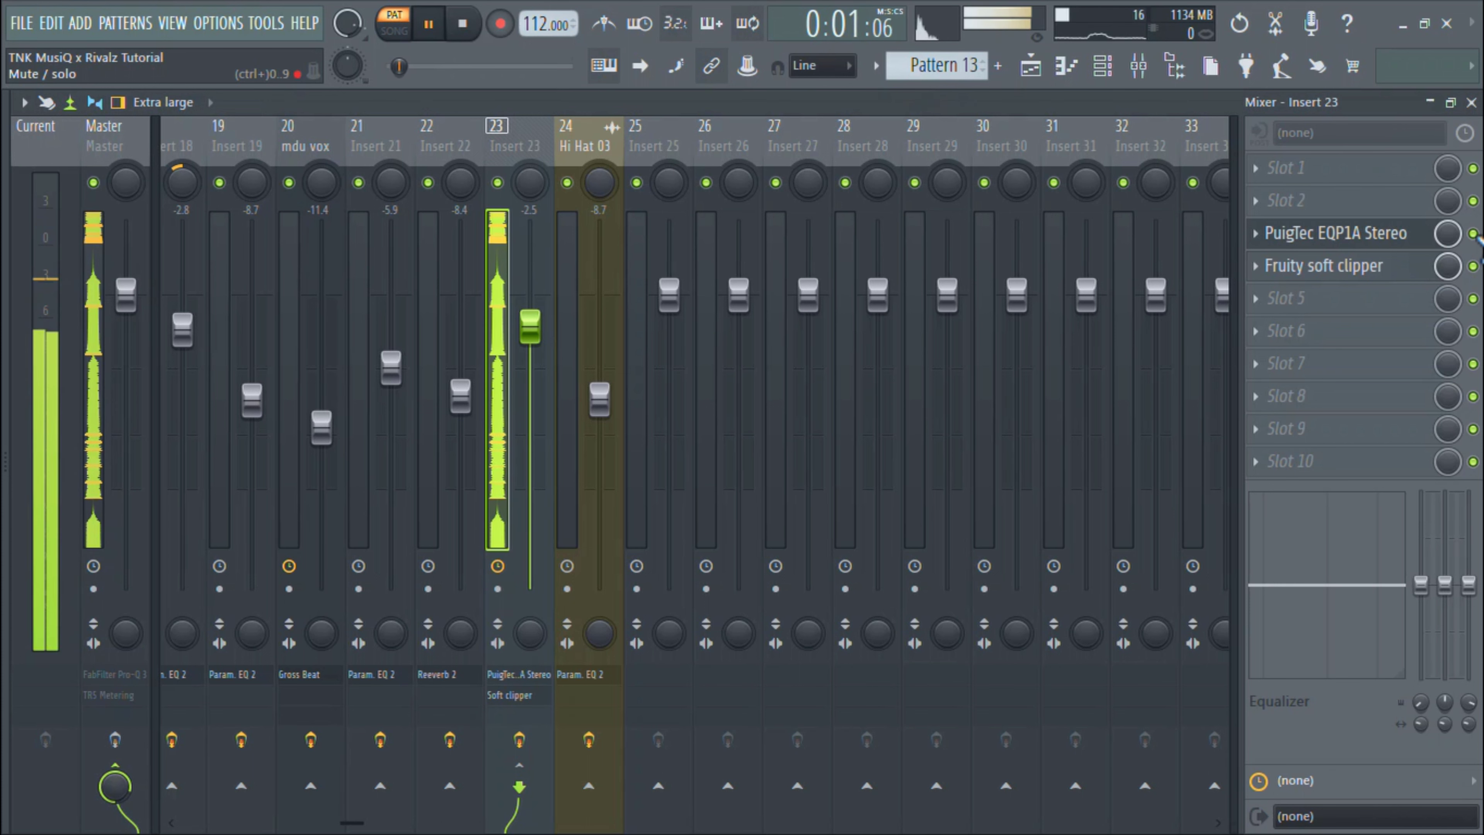
left_click(1412, 234)
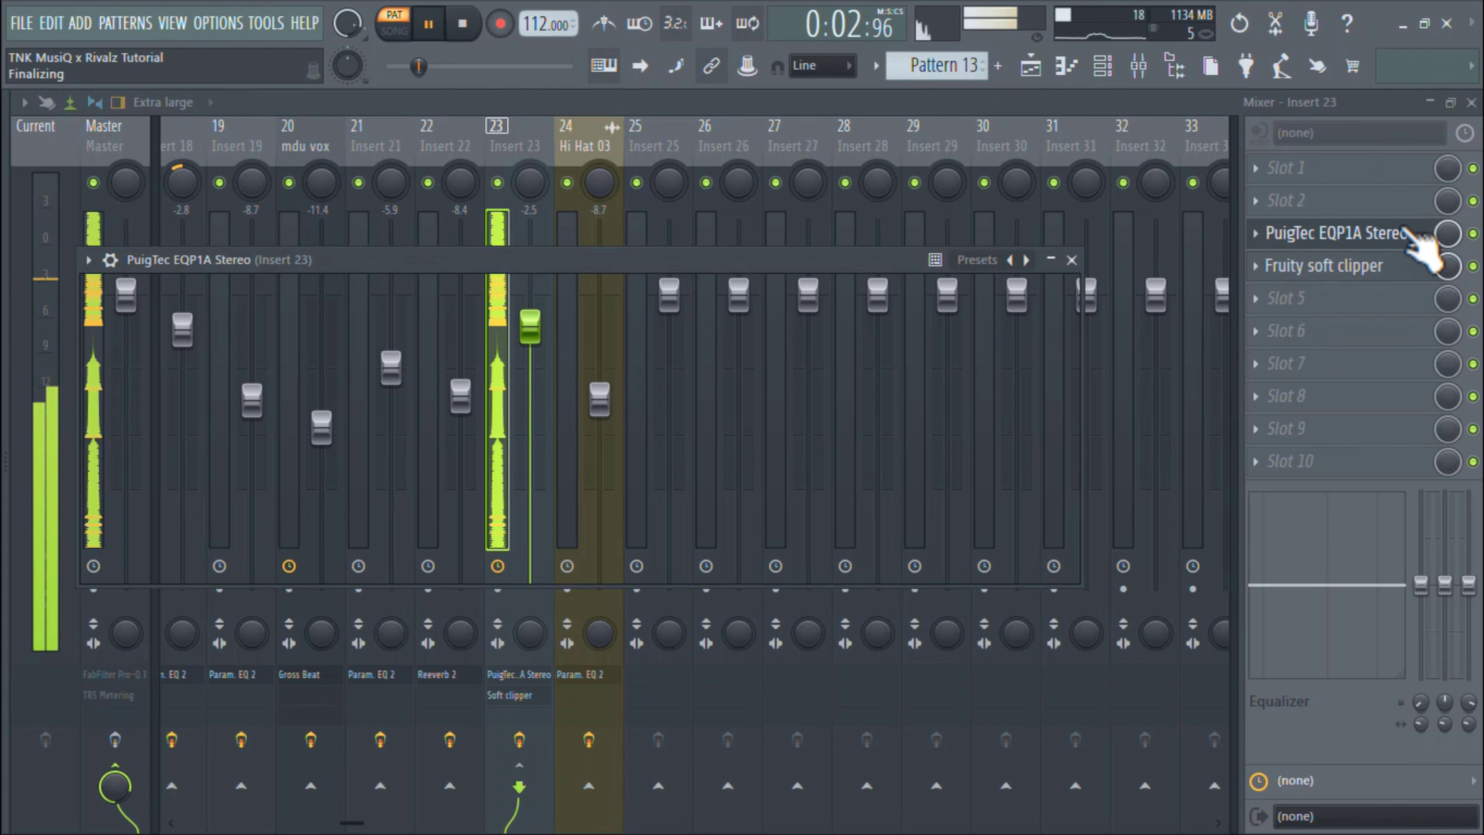
Examine Pattern 13's PRICK LOGDRUM BY JB 1 notes from the channel rack, then switch the piano roll to PRICK LOGDRUM BY JB 2
left_click(1107, 67)
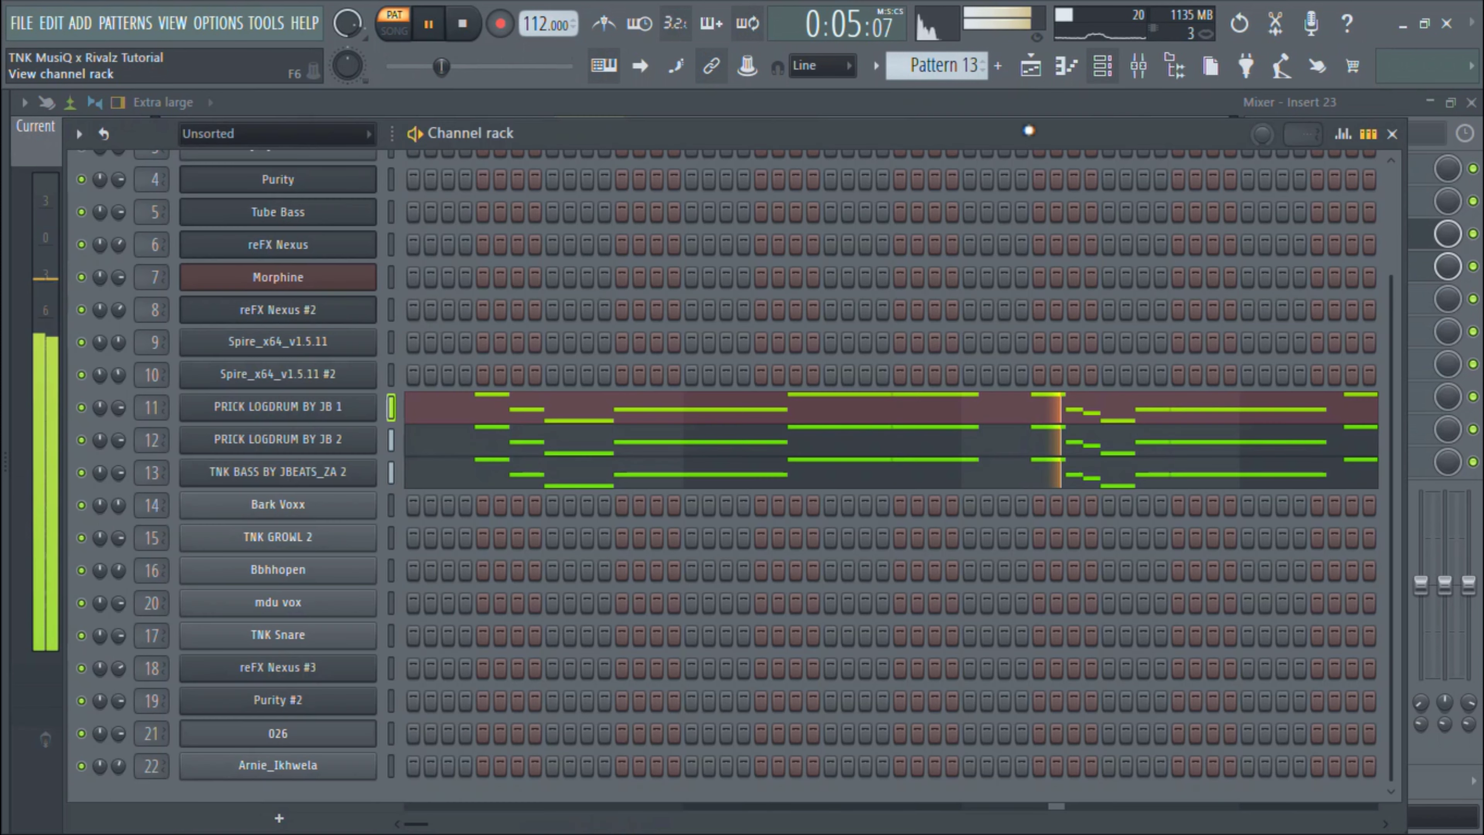
left_click(476, 411)
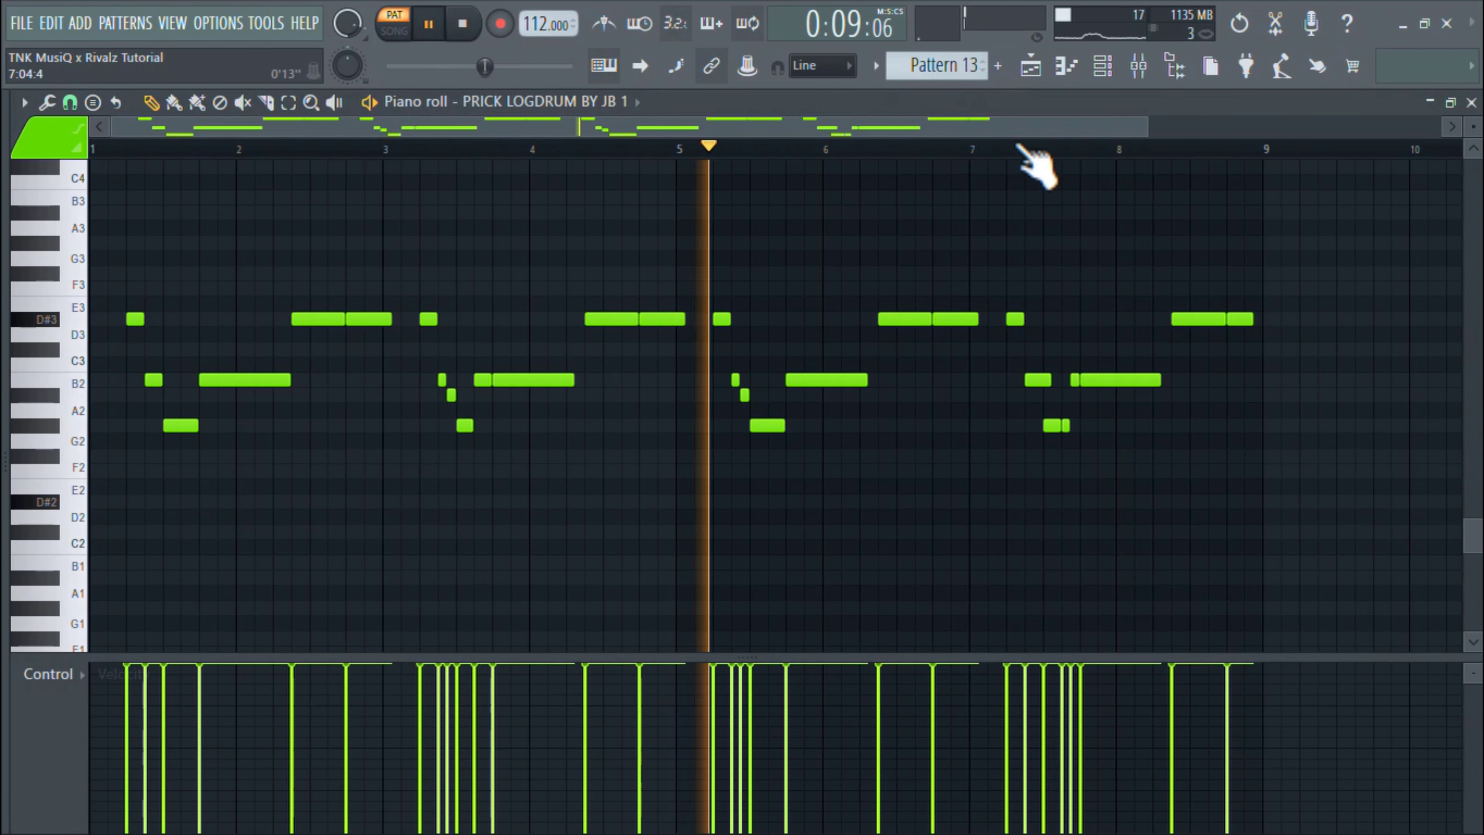
left_click(642, 106)
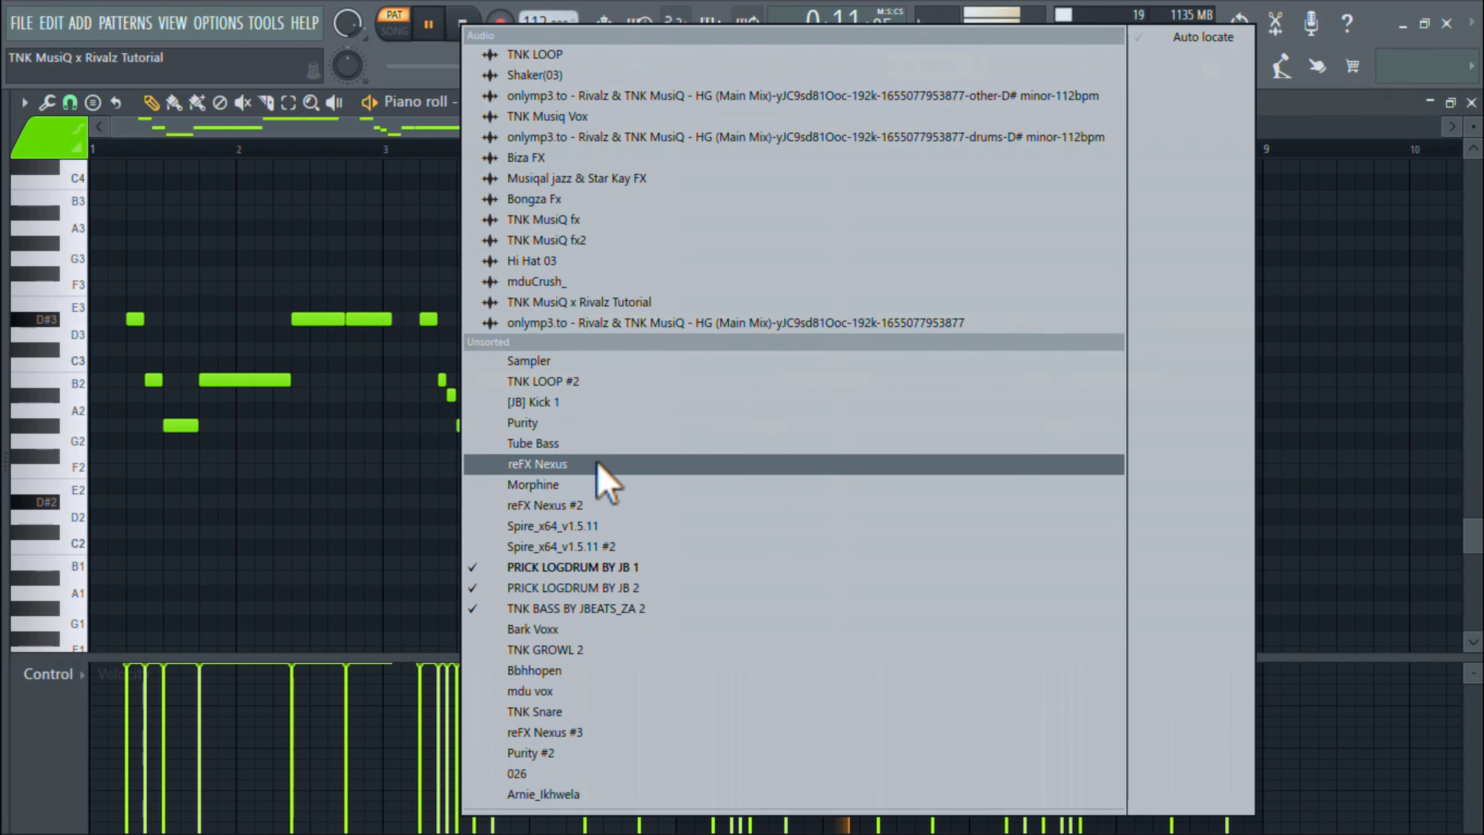
left_click(591, 588)
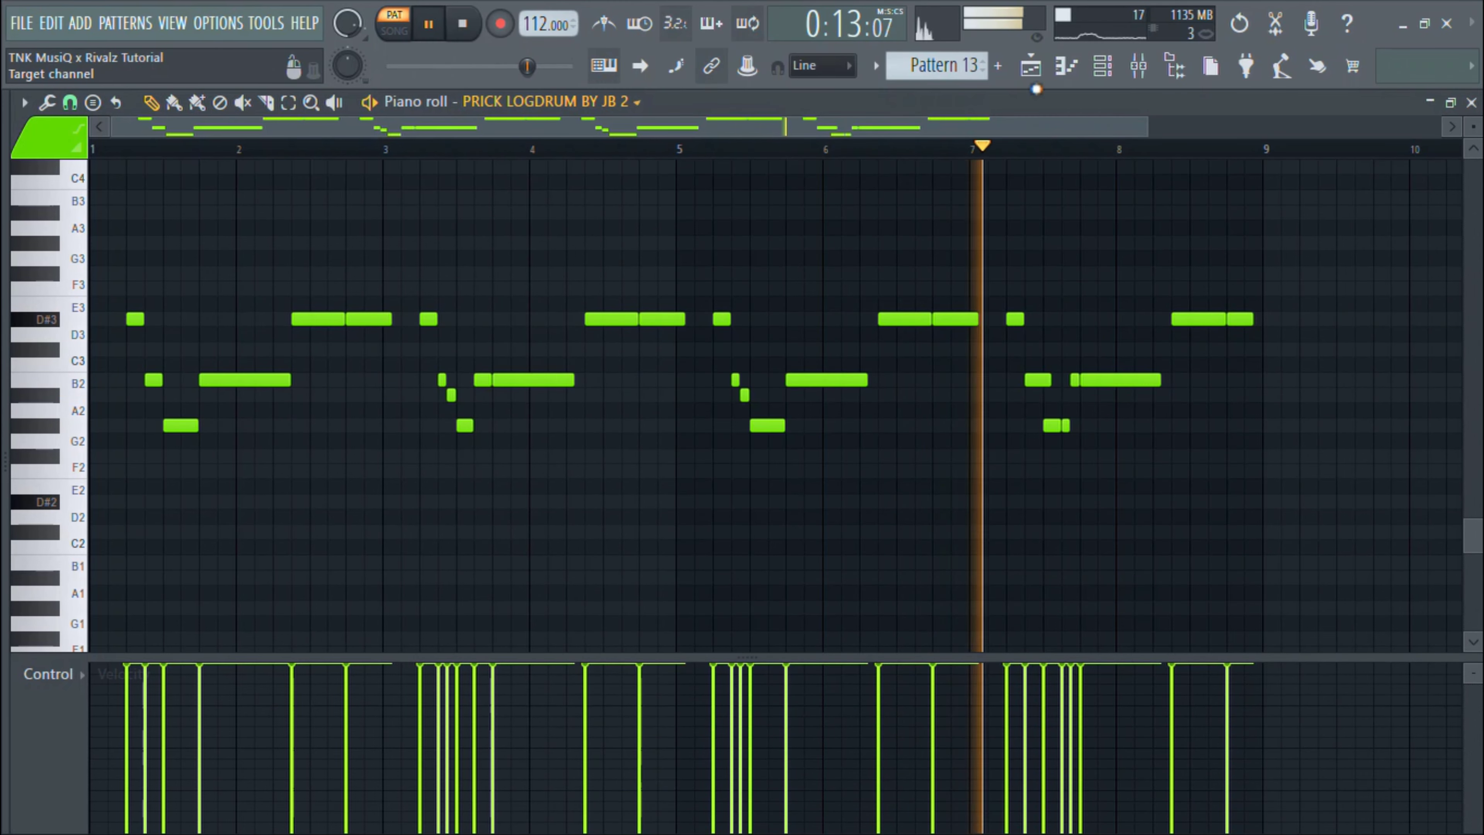